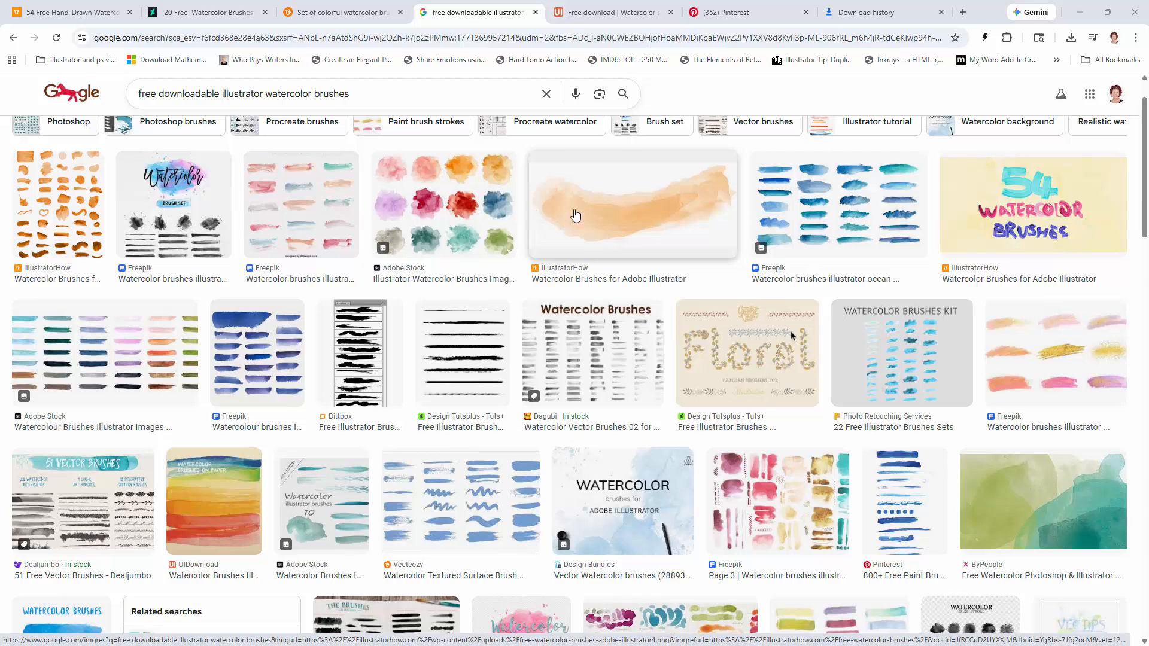
- Review the Pinterest results for free Adobe Illustrator watercolor brushes and the article offering 54 free watercolor brushes
{"action": "left_click", "coordinate": [735, 13]}
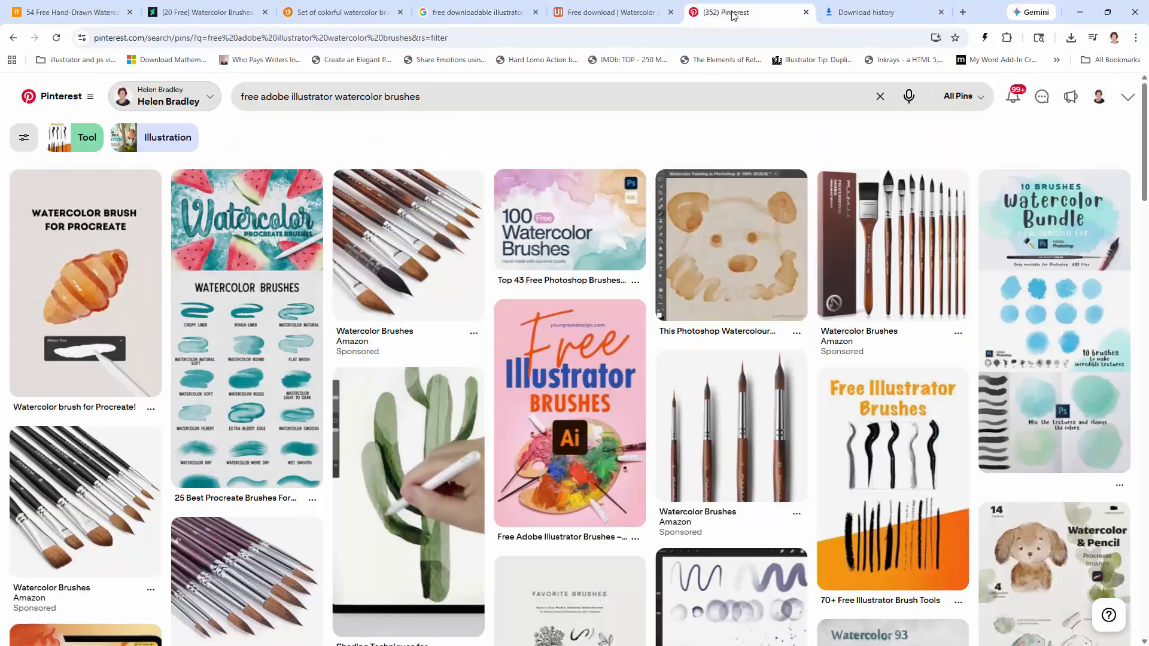
{"action": "mouse_move", "coordinate": [864, 392]}
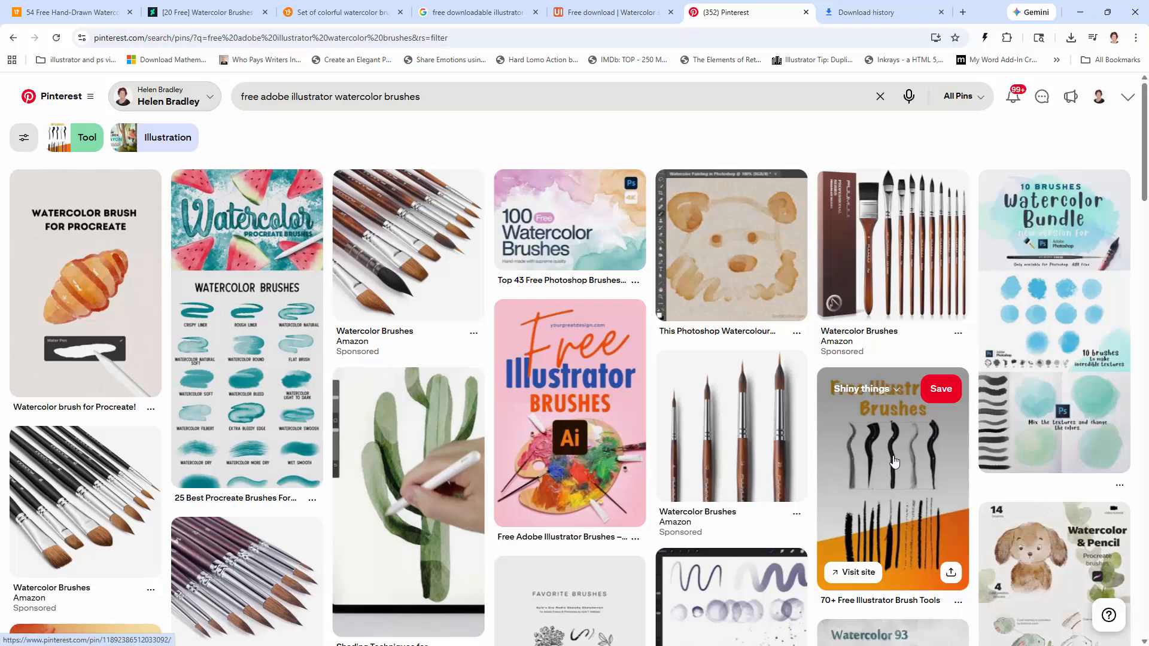
{"action": "mouse_move", "coordinate": [553, 477]}
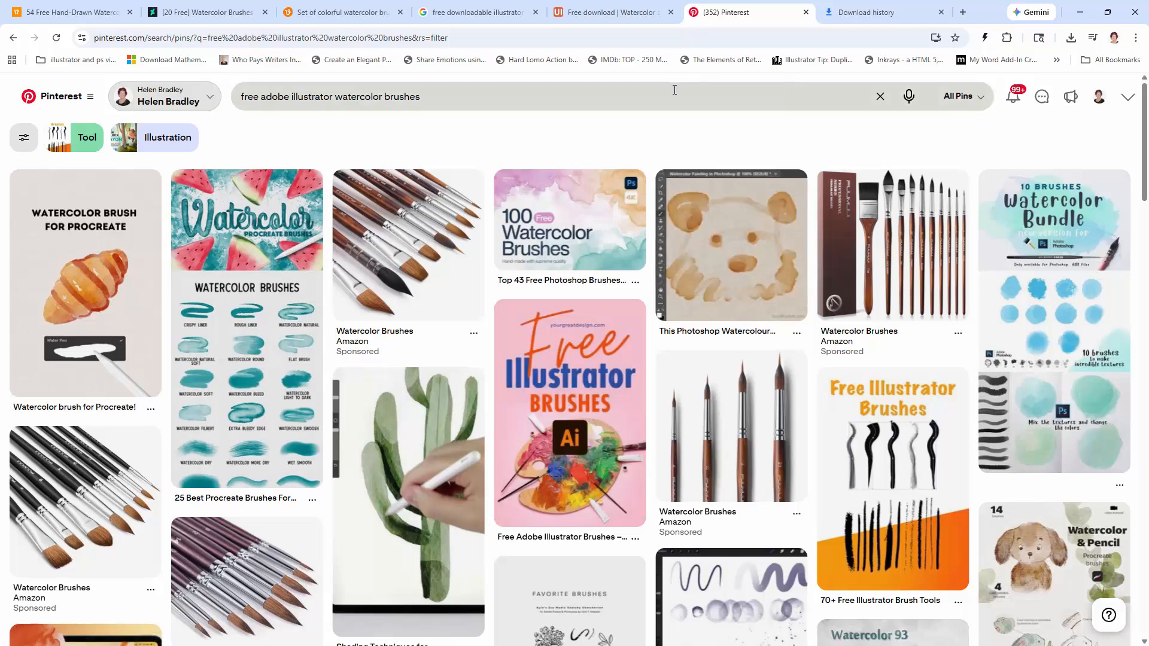
{"action": "left_click", "coordinate": [78, 12]}
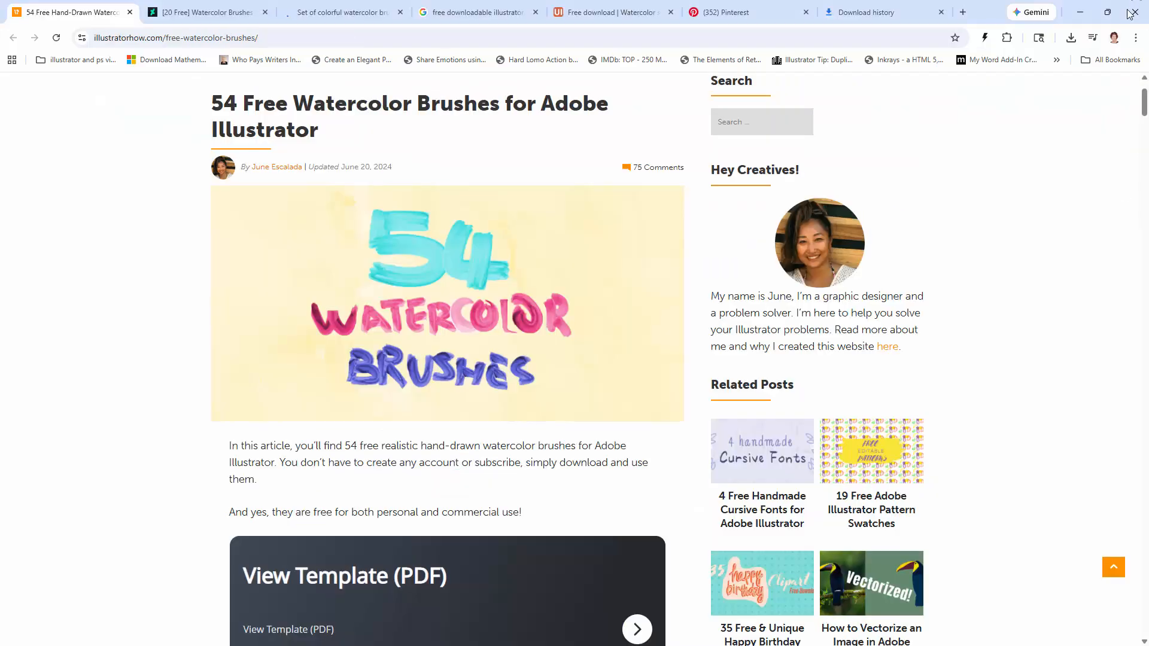
- Switch to the File Explorer windows, set the extracted Watercolor strokes vector brushes set 06 folder aside and close its zip archive window
{"action": "left_click", "coordinate": [1082, 13]}
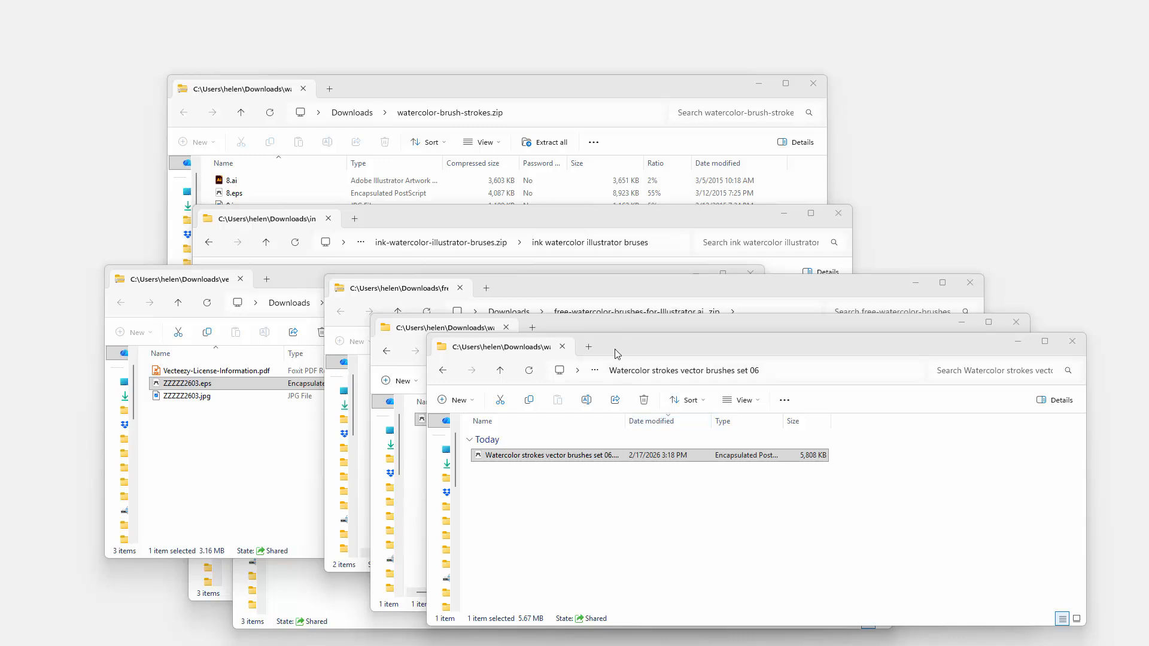
{"action": "left_click_drag", "start_coordinate": [615, 347], "coordinate": [584, 159]}
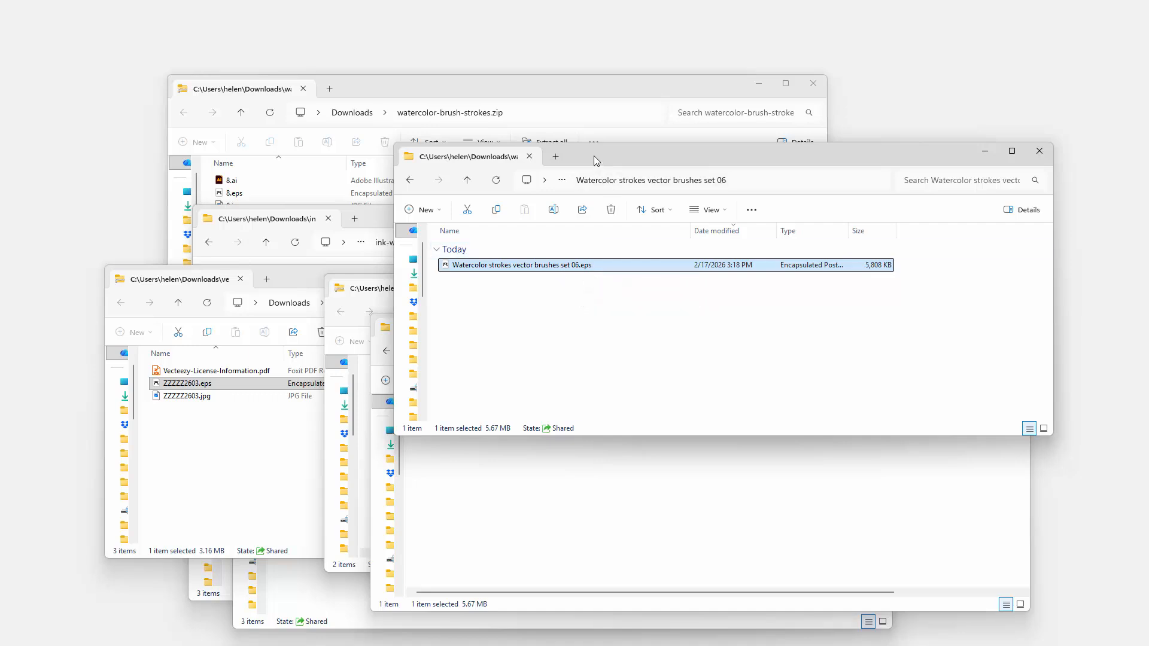
{"action": "left_click_drag", "start_coordinate": [593, 155], "coordinate": [852, 117]}
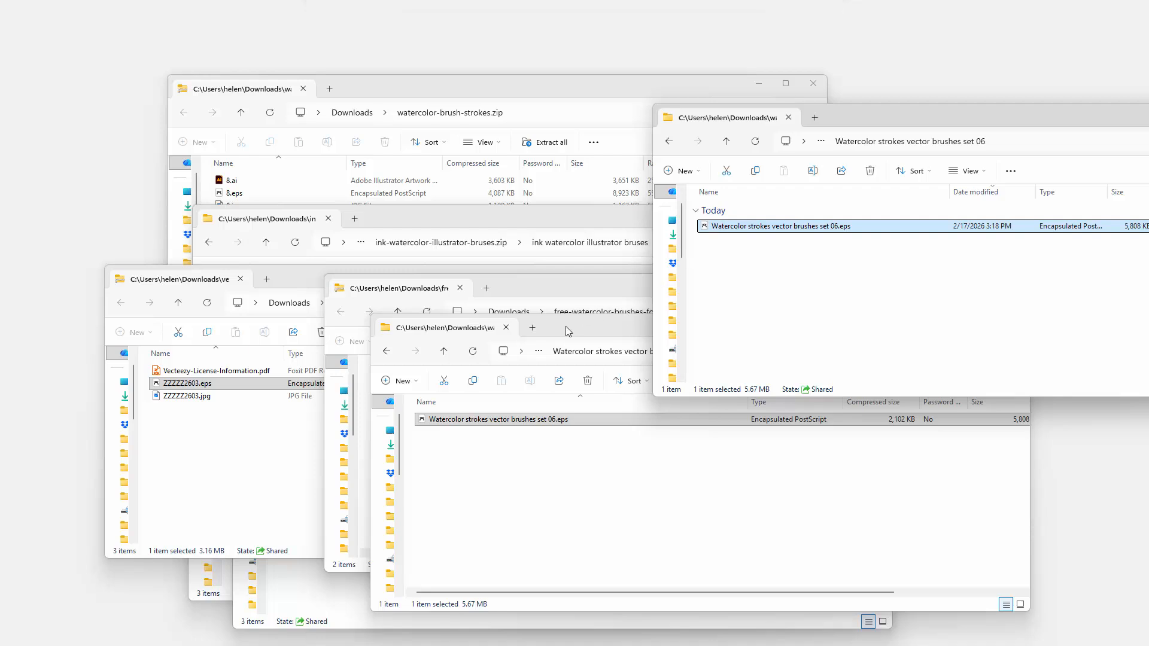
{"action": "left_click_drag", "start_coordinate": [569, 331], "coordinate": [453, 322]}
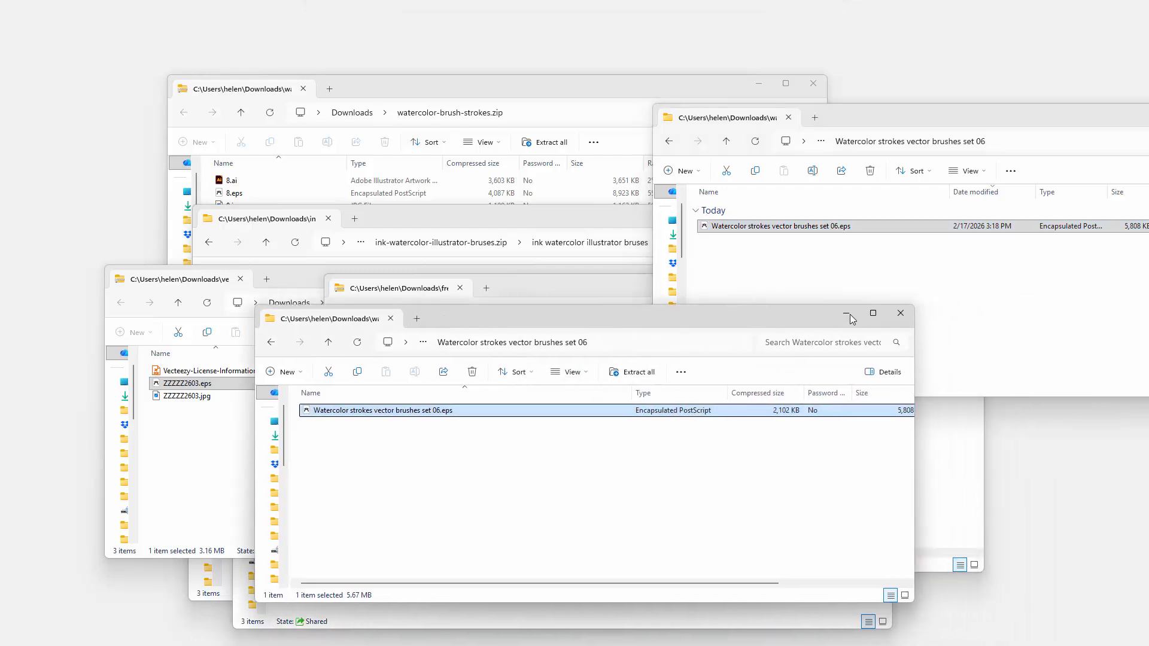
{"action": "left_click", "coordinate": [899, 316]}
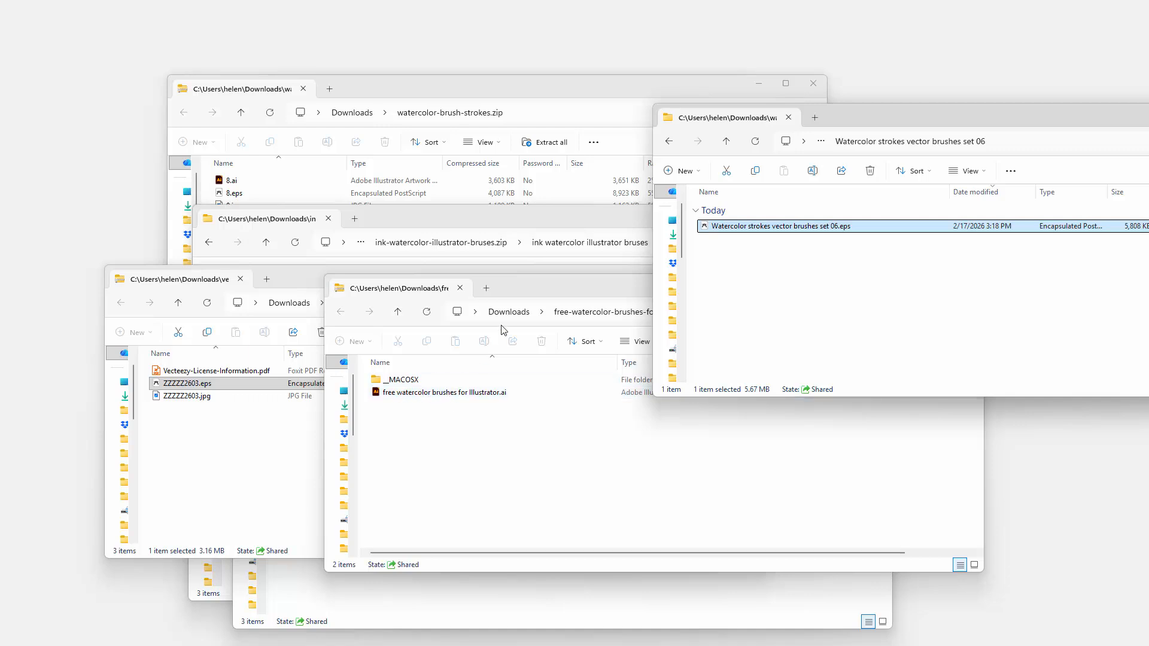
- Examine the file types in the free-watercolor-brushes-for-Illustrator.ai_zip archive and the two Vecteezy watercolor stroke archives, moving each window aside
{"action": "mouse_move", "coordinate": [532, 290]}
{"action": "left_mouse_down"}
{"action": "mouse_move", "coordinate": [610, 304]}
{"action": "mouse_move", "coordinate": [823, 264]}
{"action": "left_mouse_up"}
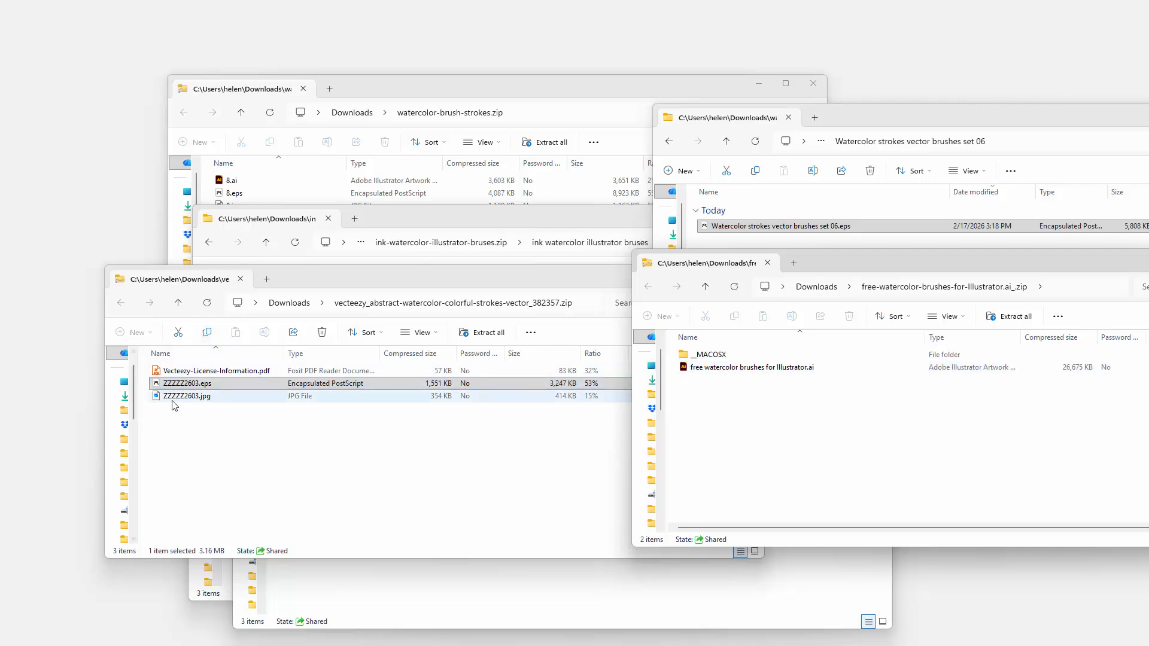
{"action": "left_click_drag", "start_coordinate": [333, 282], "coordinate": [331, 258]}
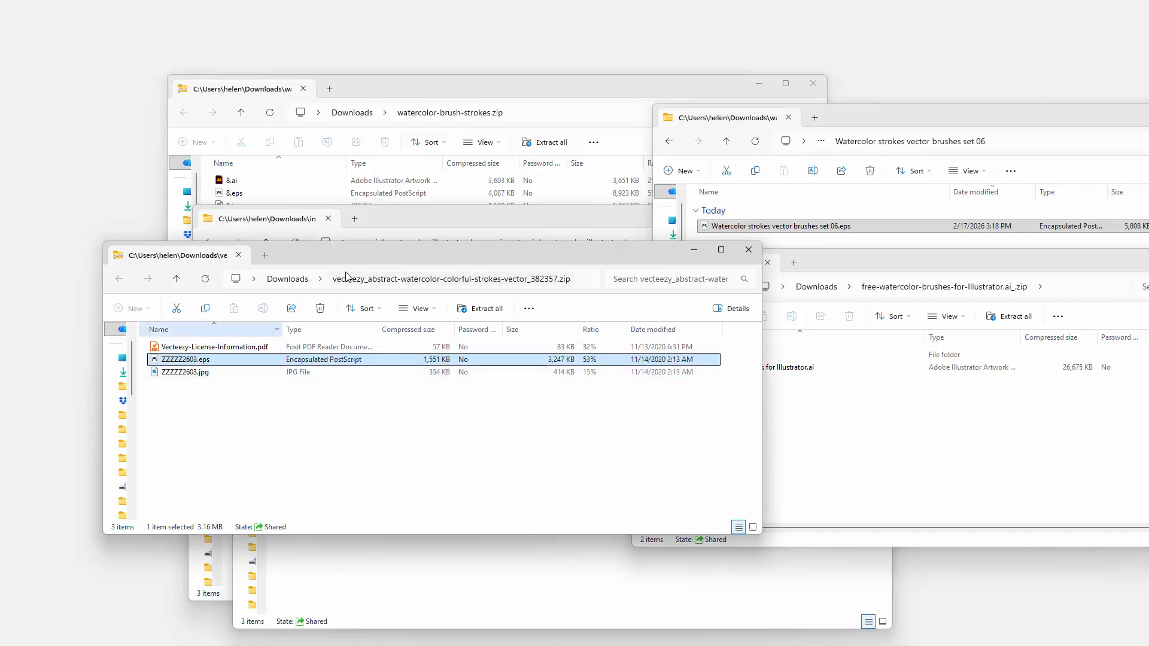
{"action": "left_click_drag", "start_coordinate": [334, 264], "coordinate": [759, 321]}
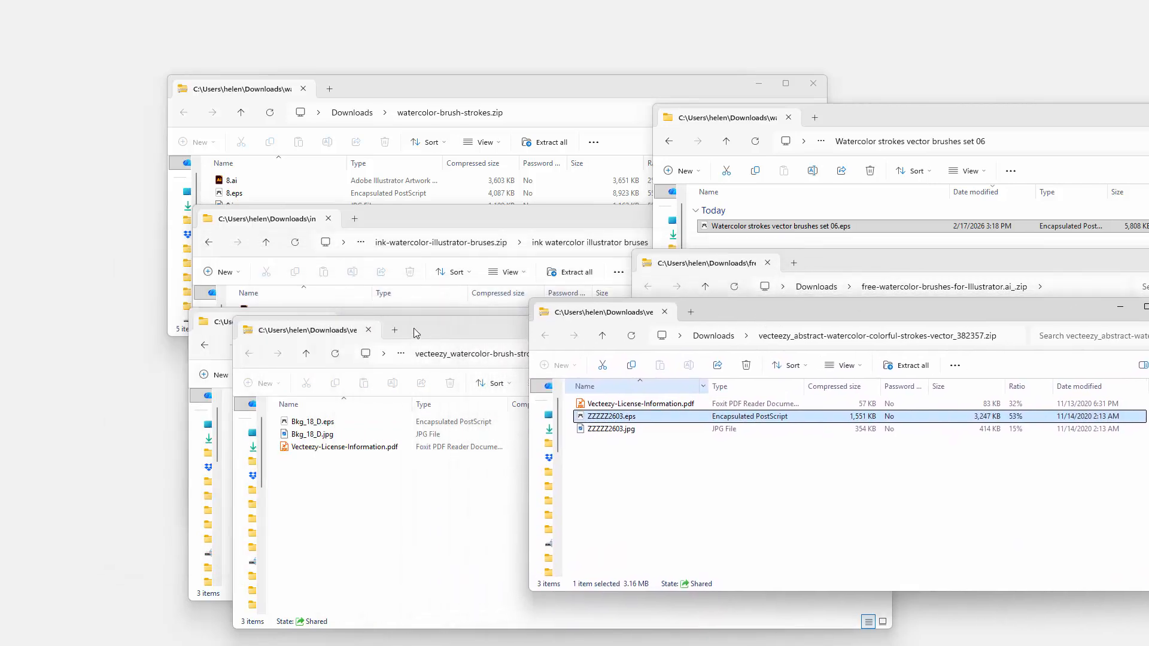
{"action": "left_click_drag", "start_coordinate": [417, 333], "coordinate": [826, 367]}
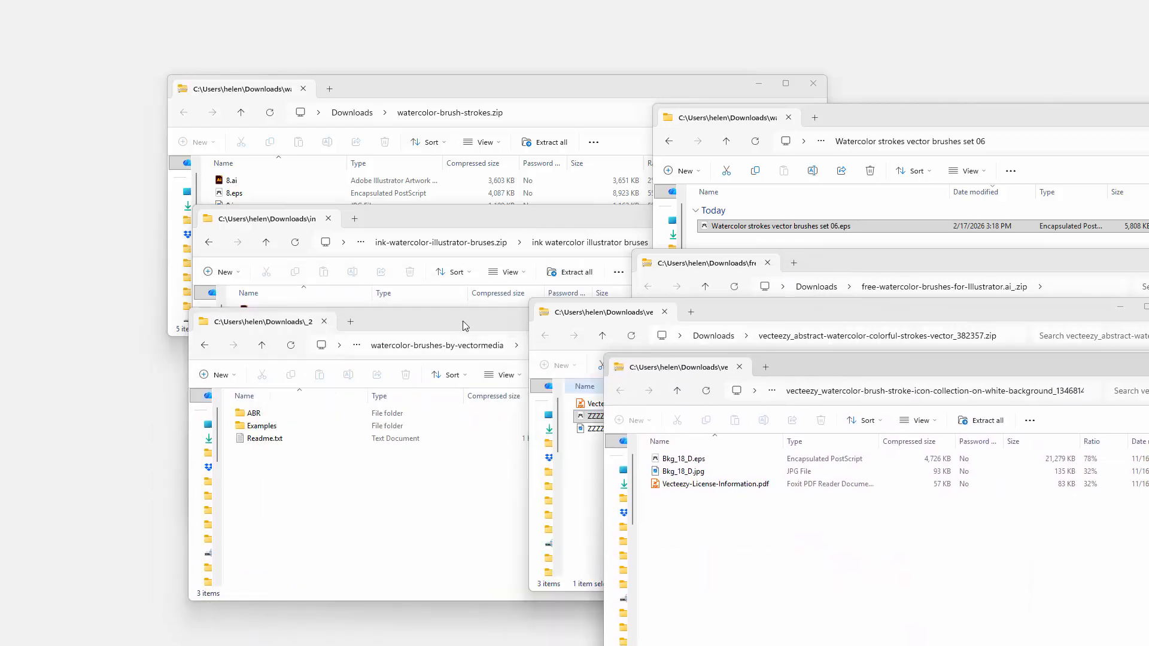
- Examine the file types in the watercolor-brushes-by-vectormedia, ink-watercolor-illustrator-bruses.zip and watercolor-brush-strokes.zip windows
{"action": "left_click_drag", "start_coordinate": [460, 325], "coordinate": [440, 265]}
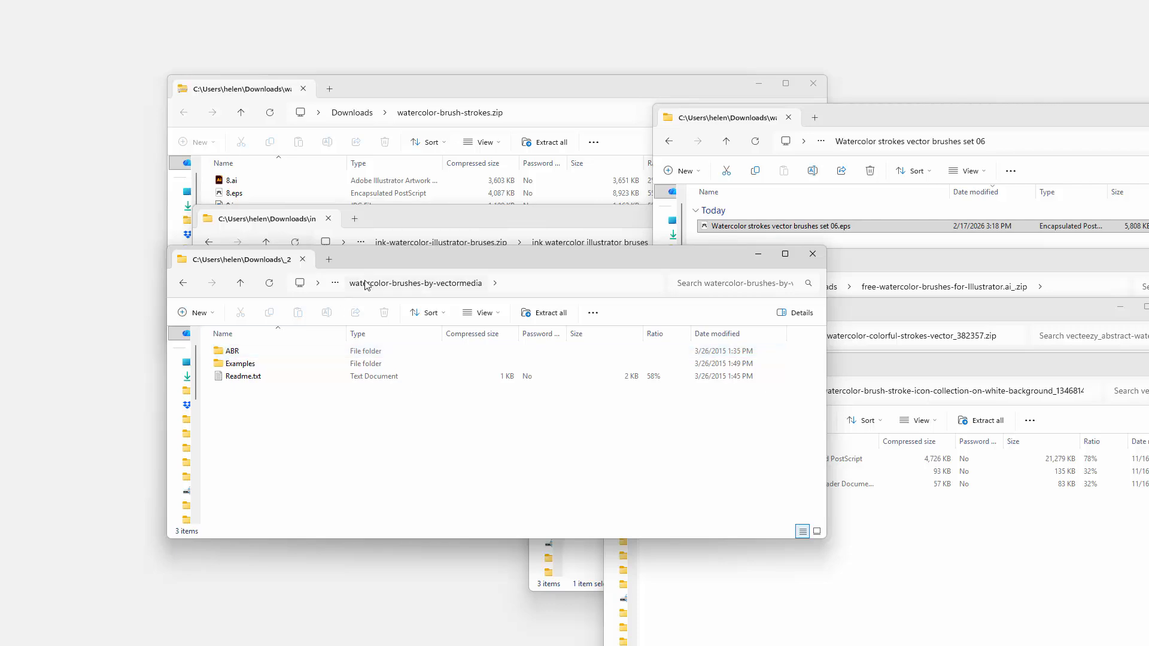
{"action": "left_click_drag", "start_coordinate": [367, 251], "coordinate": [1148, 431]}
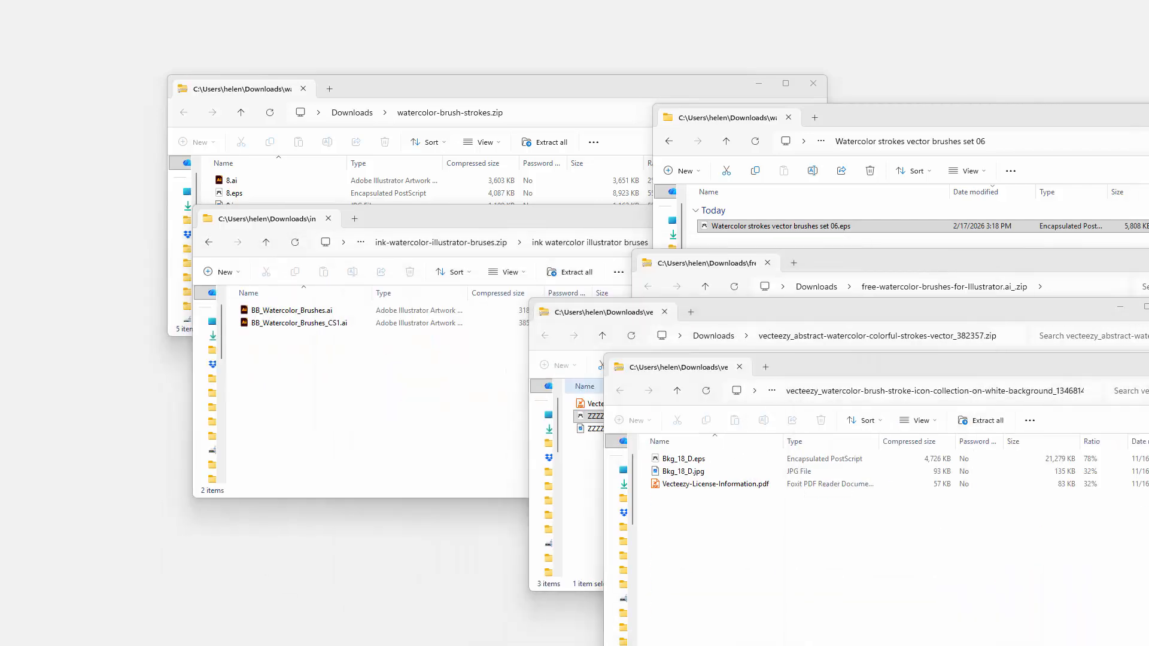
{"action": "left_click_drag", "start_coordinate": [374, 218], "coordinate": [342, 256]}
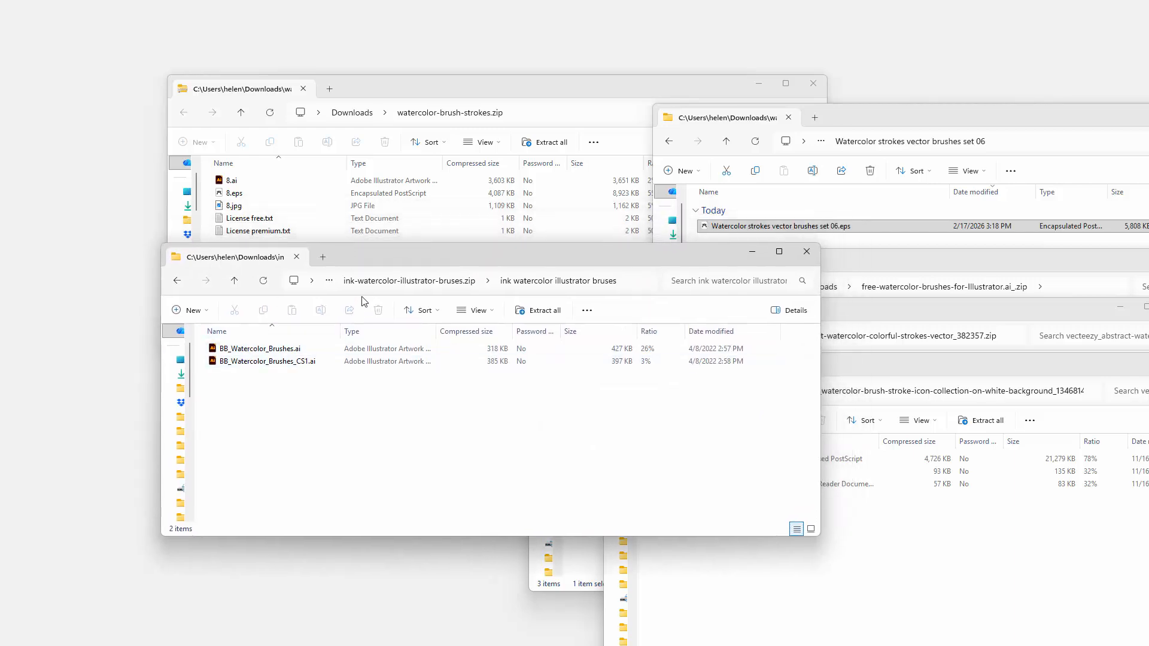
{"action": "left_click_drag", "start_coordinate": [364, 267], "coordinate": [535, 340]}
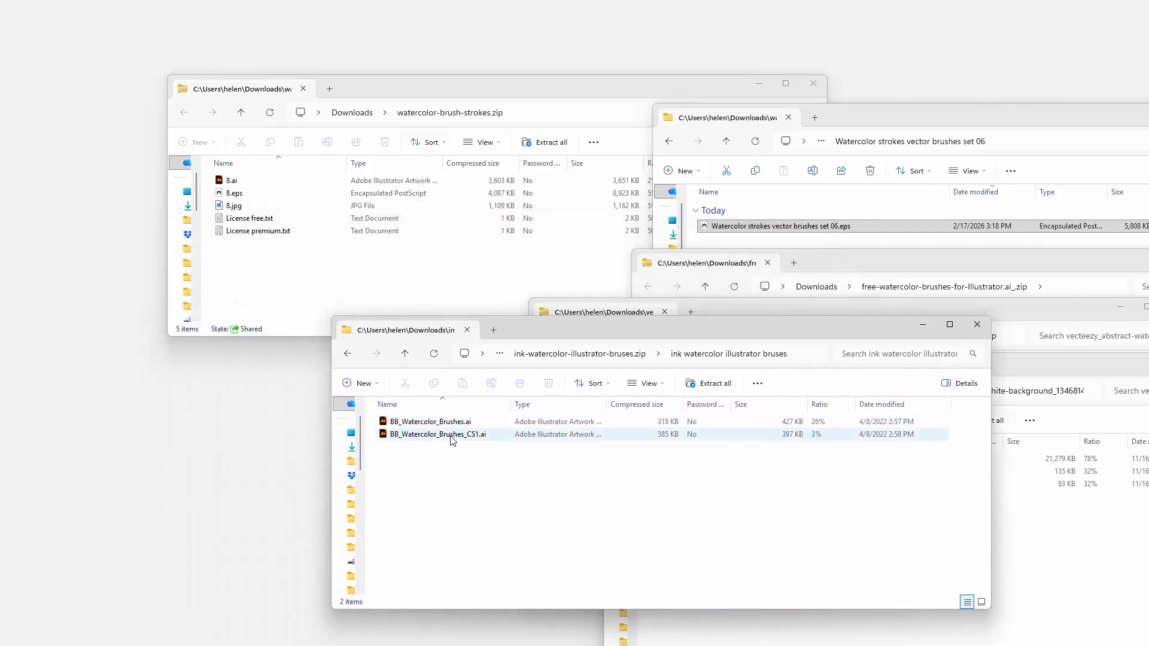
{"action": "left_click_drag", "start_coordinate": [347, 101], "coordinate": [301, 210]}
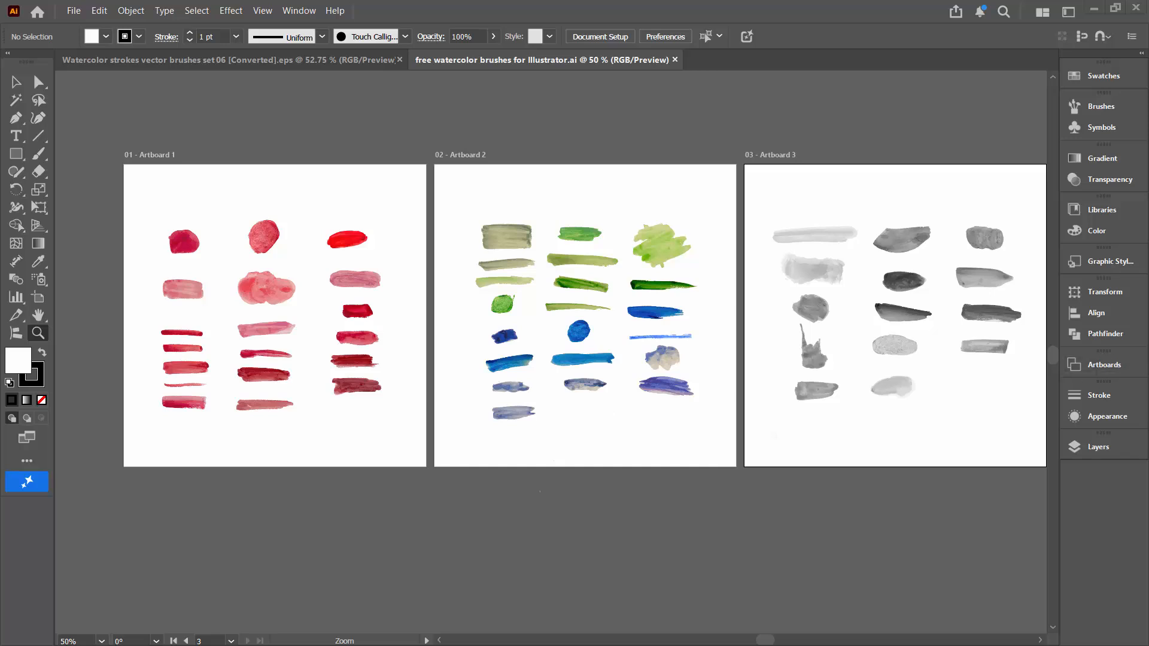
- Browse the document's brushes and paint a wavy stroke along the lower edge of Artboard 1 with the blue-violet watercolor brush
{"action": "left_click", "coordinate": [1101, 107]}
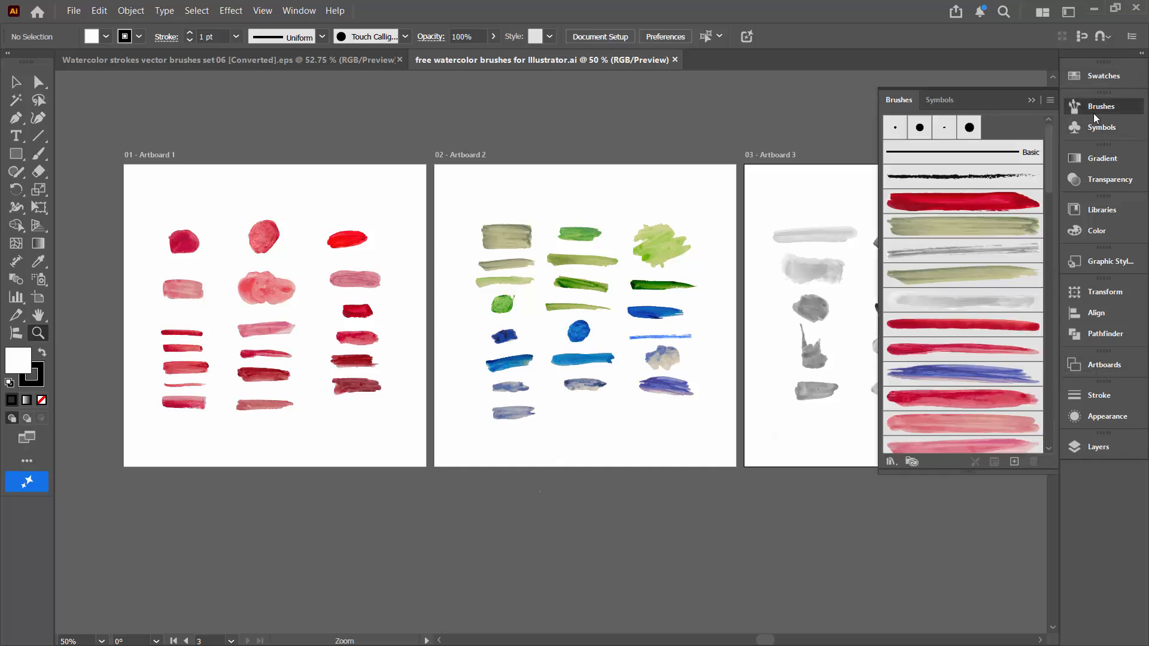
{"action": "mouse_move", "coordinate": [1048, 173]}
{"action": "left_mouse_down"}
{"action": "mouse_move", "coordinate": [1033, 445]}
{"action": "mouse_move", "coordinate": [1030, 369]}
{"action": "left_mouse_up"}
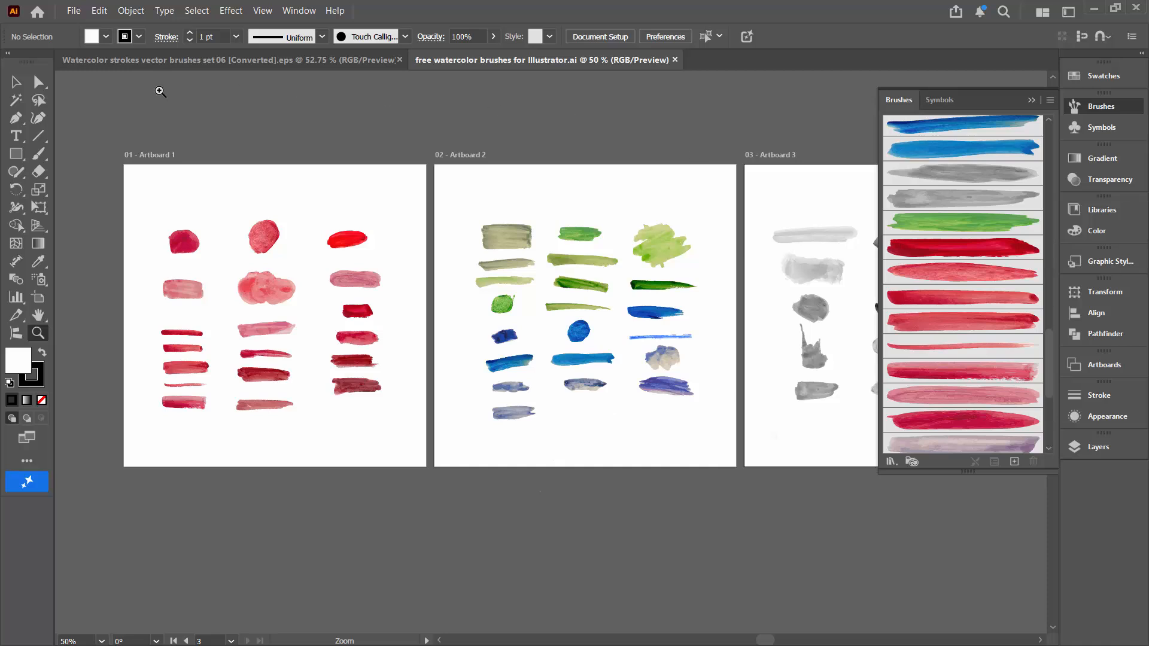
{"action": "left_click", "coordinate": [37, 154]}
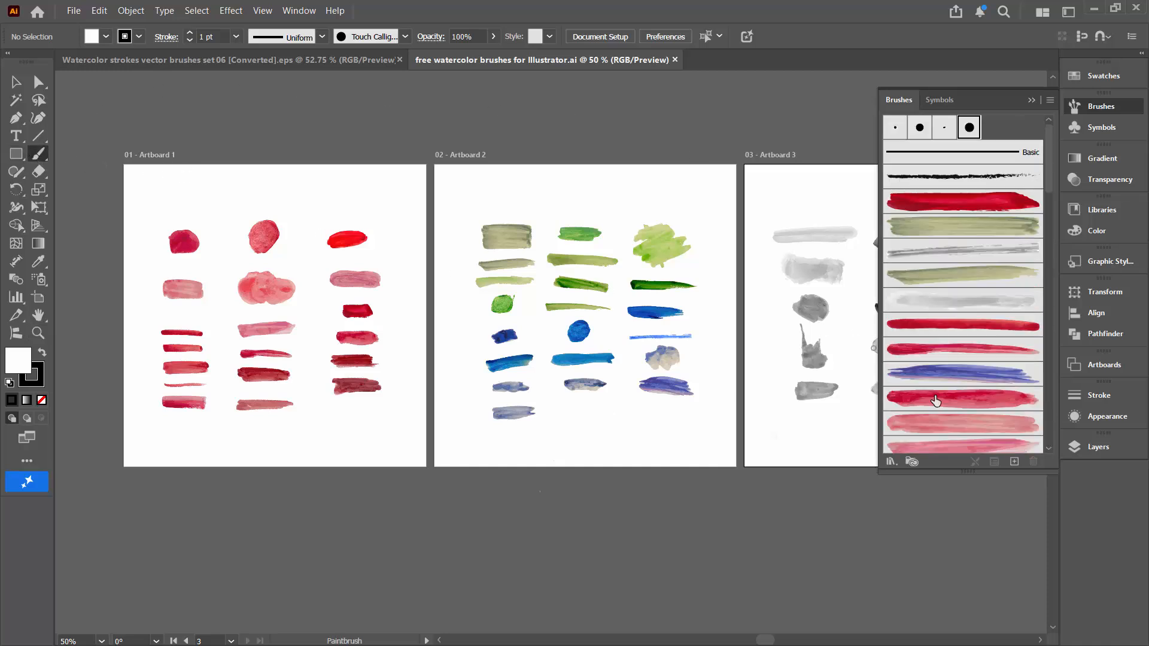
{"action": "left_click", "coordinate": [911, 382]}
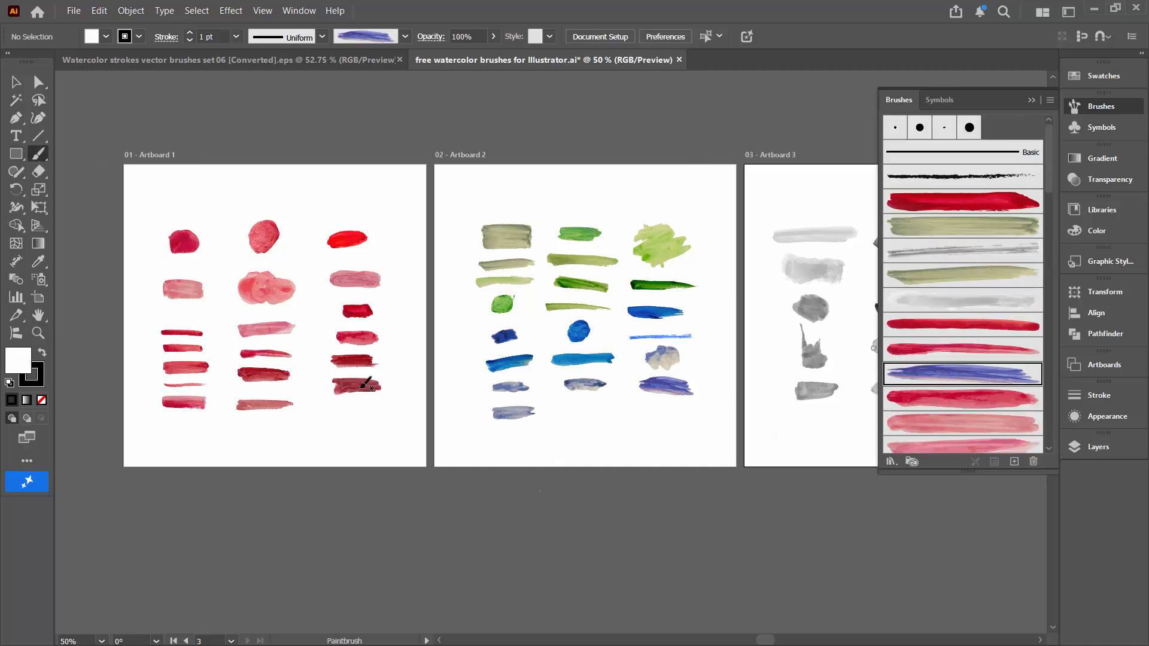
{"action": "mouse_move", "coordinate": [157, 454]}
{"action": "left_mouse_down"}
{"action": "mouse_move", "coordinate": [180, 442]}
{"action": "mouse_move", "coordinate": [267, 462]}
{"action": "mouse_move", "coordinate": [350, 446]}
{"action": "left_mouse_up"}
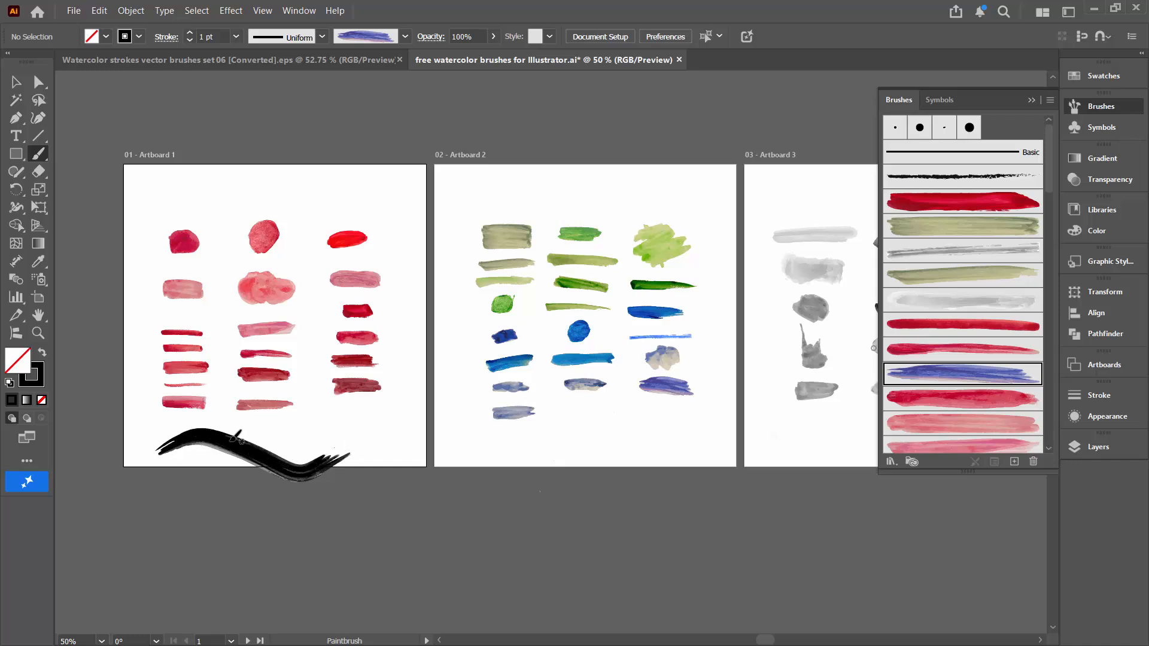
- Set the stroke color to light blue and paint another curved watercolor stroke near the lower edge of Artboard 2
{"action": "left_click", "coordinate": [40, 386]}
{"action": "double_click", "coordinate": [42, 386]}
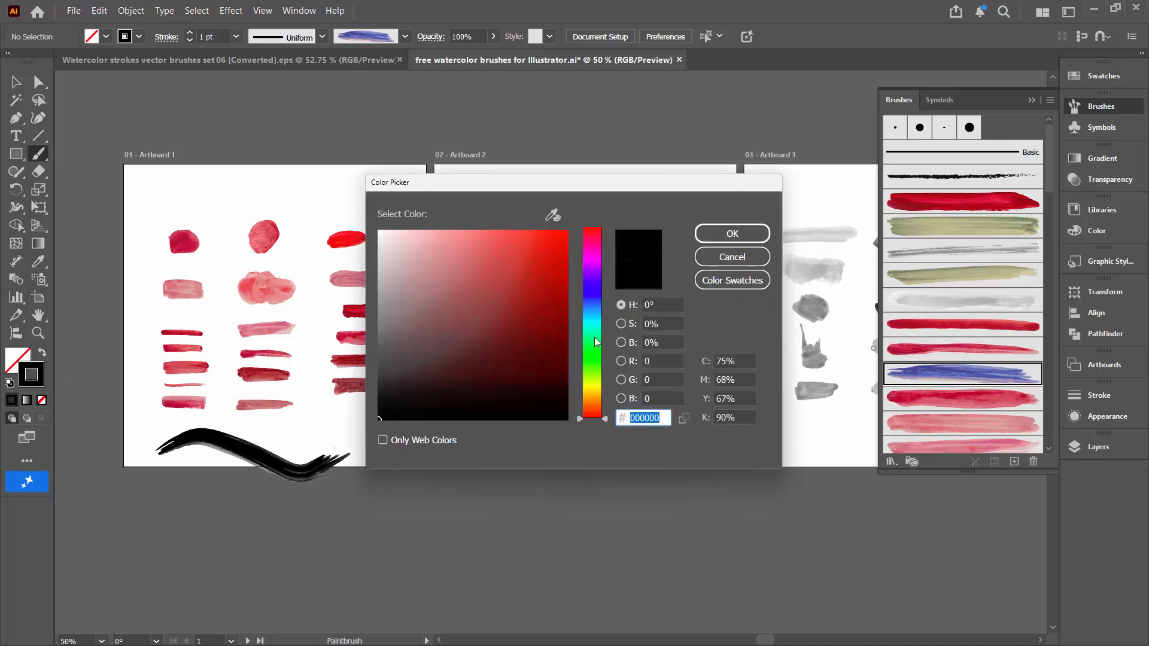
{"action": "left_click", "coordinate": [599, 312]}
{"action": "left_click_drag", "start_coordinate": [561, 265], "coordinate": [503, 246]}
{"action": "left_click", "coordinate": [732, 234]}
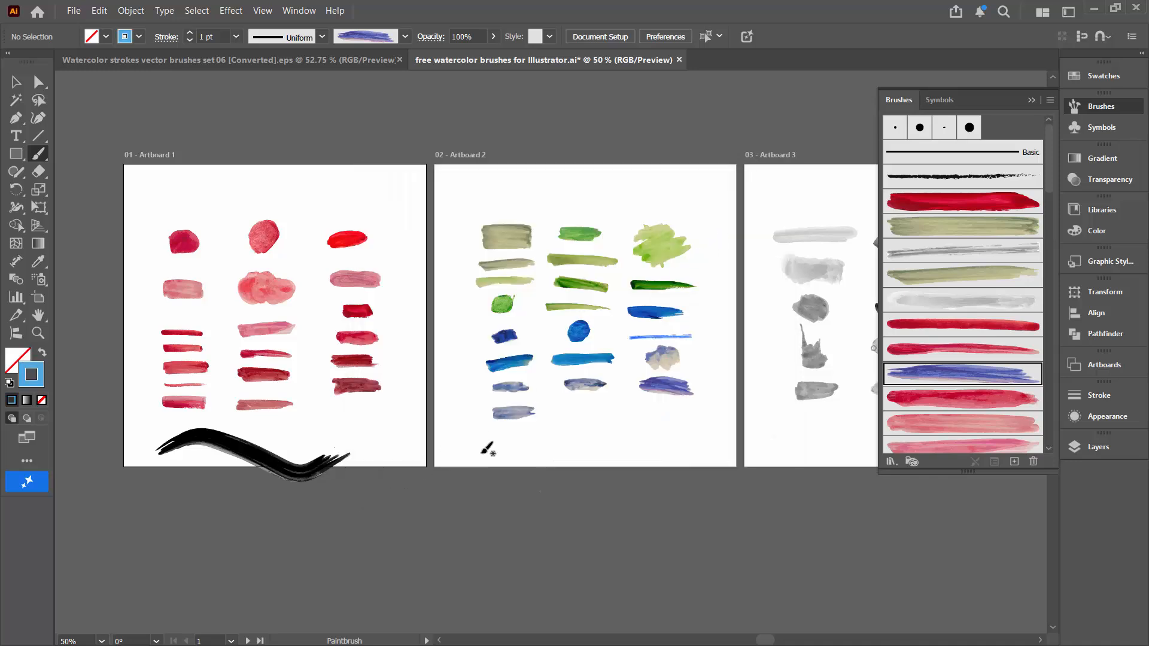
{"action": "mouse_move", "coordinate": [480, 453]}
{"action": "left_mouse_down"}
{"action": "mouse_move", "coordinate": [536, 429]}
{"action": "mouse_move", "coordinate": [600, 435]}
{"action": "mouse_move", "coordinate": [668, 429]}
{"action": "left_mouse_up"}
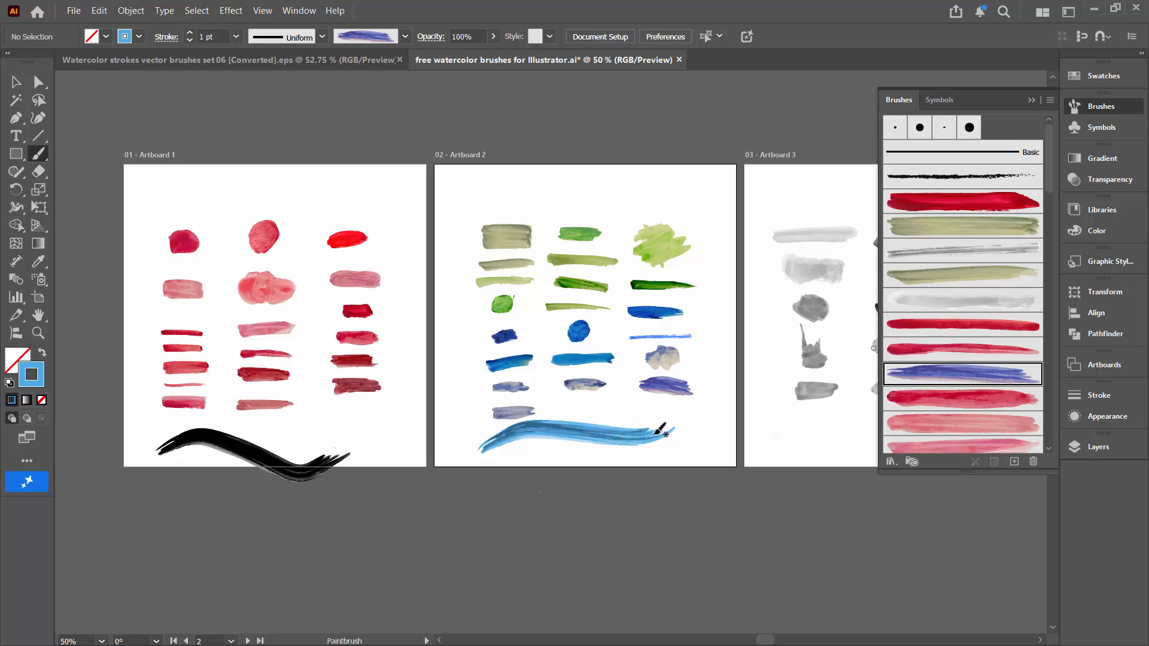
- Save the document's brushes as a brush library named free watercolor brushes for Illustrator.ai in the default Brushes folder
{"action": "left_click", "coordinate": [1050, 101]}
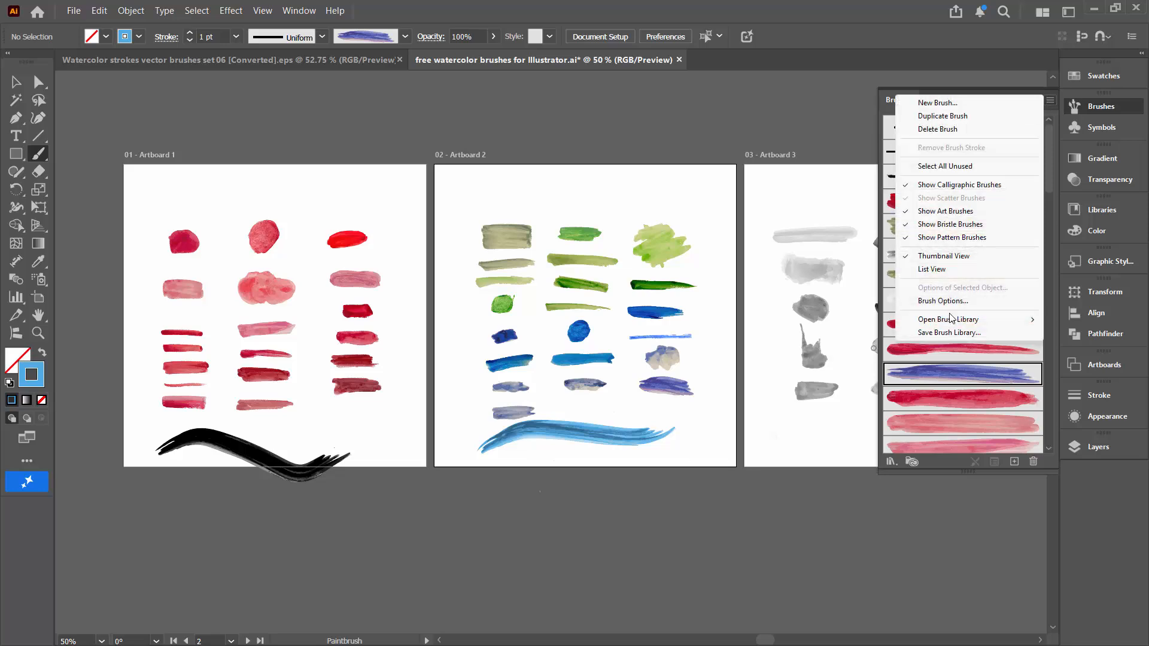
{"action": "left_click", "coordinate": [932, 333]}
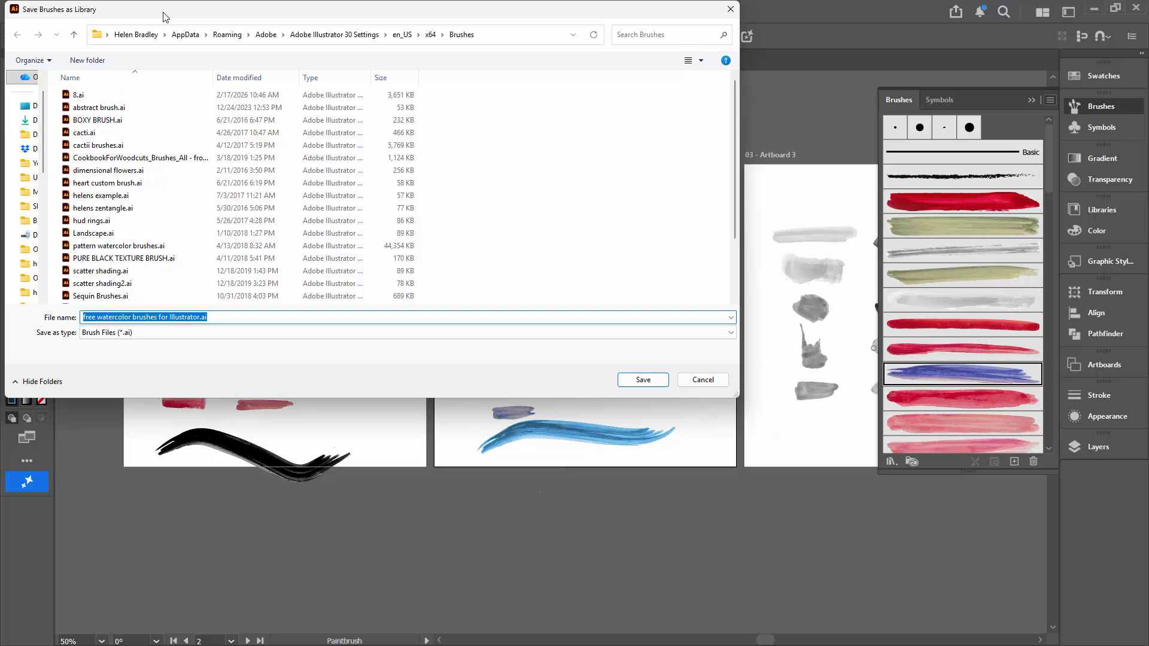
{"action": "left_click_drag", "start_coordinate": [163, 17], "coordinate": [266, 89]}
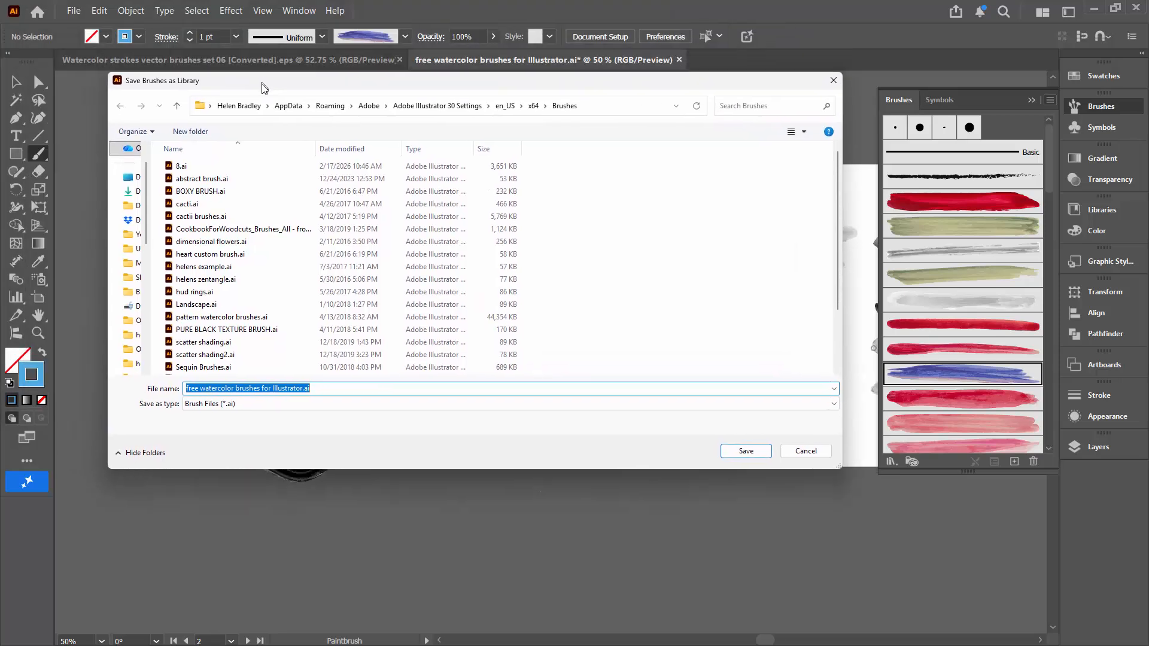
{"action": "left_click", "coordinate": [361, 390]}
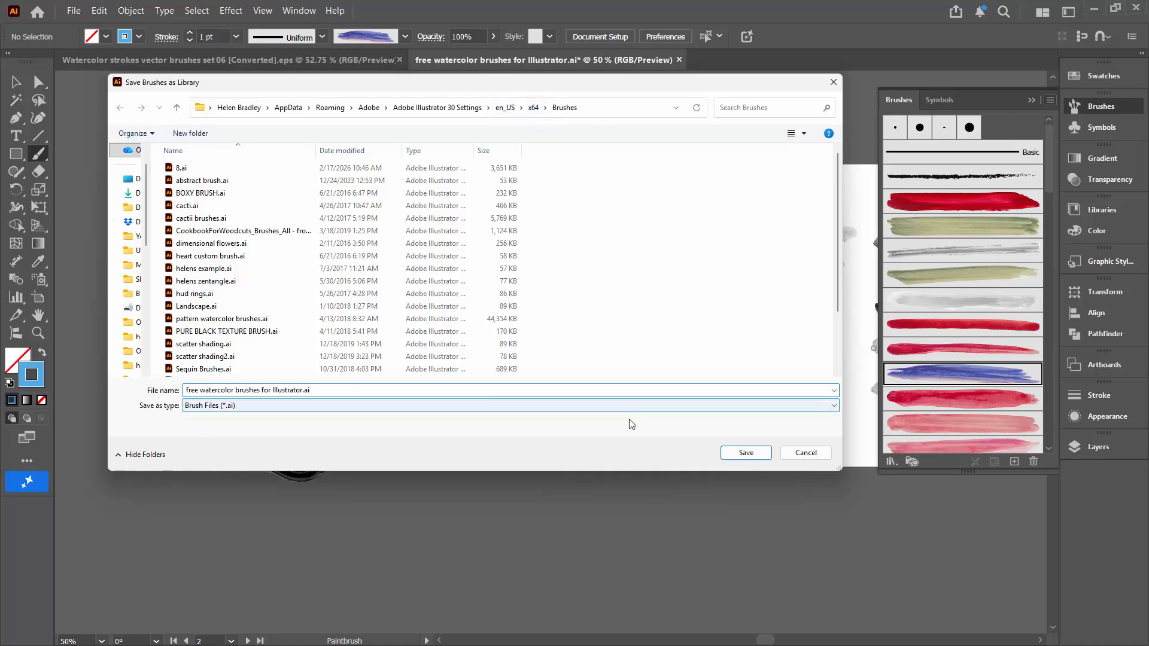
{"action": "left_click", "coordinate": [746, 453]}
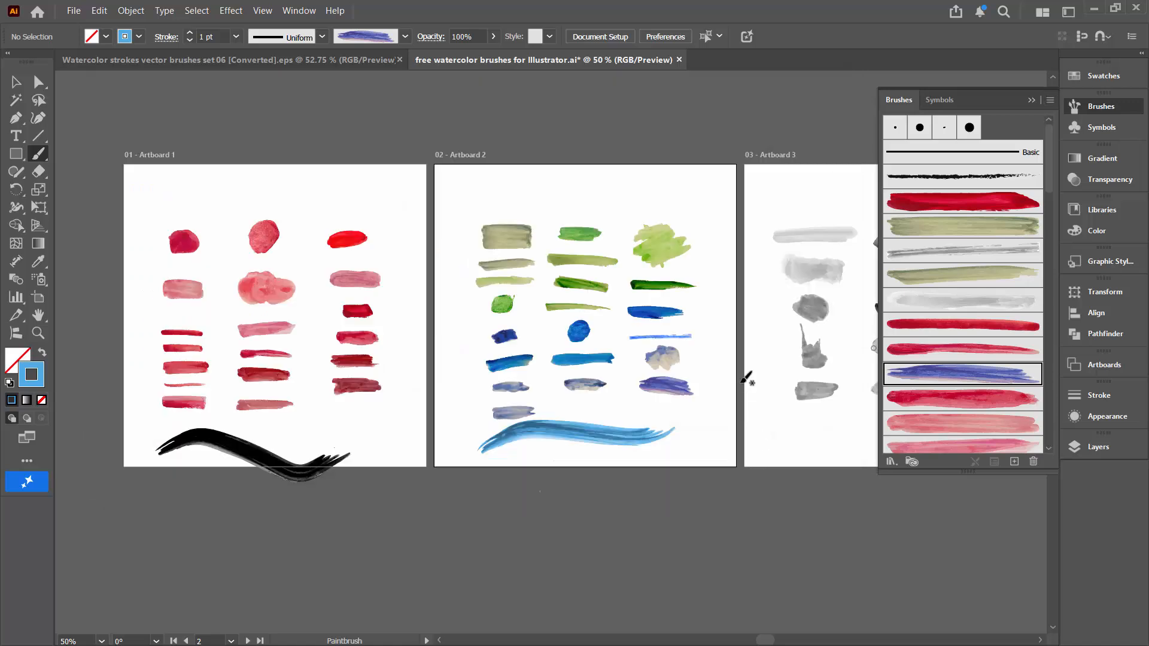
- Close the free watercolor brushes document without saving and create a new 1920 x 1080 px Web document
{"action": "left_click", "coordinate": [678, 60]}
{"action": "left_click", "coordinate": [639, 347]}
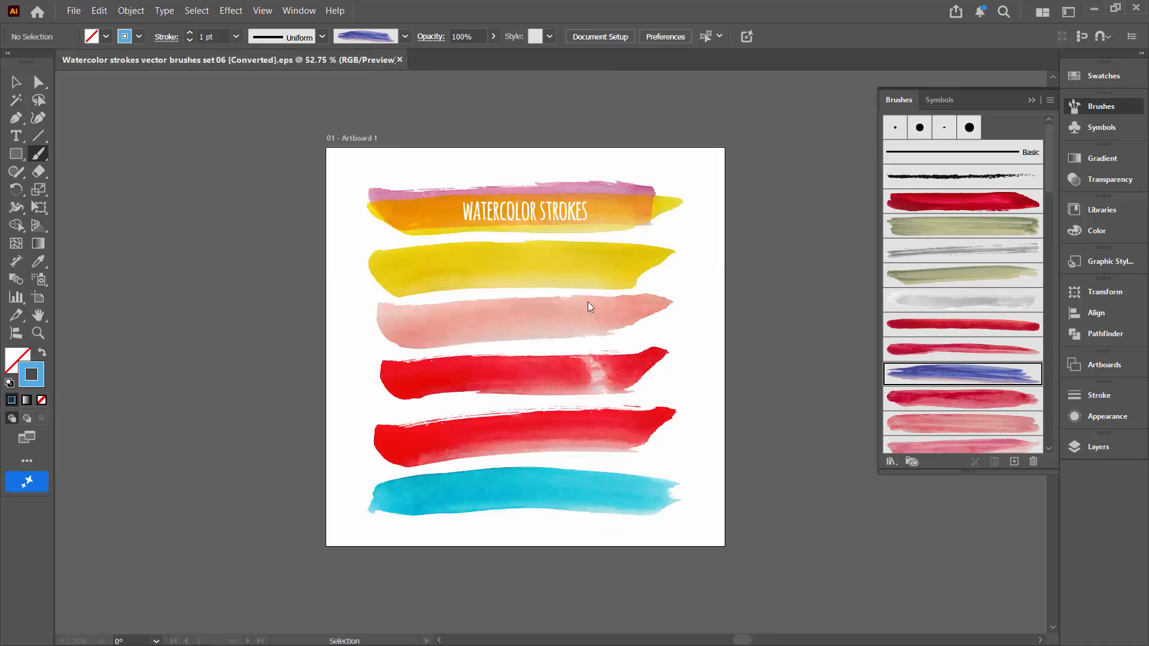
{"action": "left_click", "coordinate": [74, 11]}
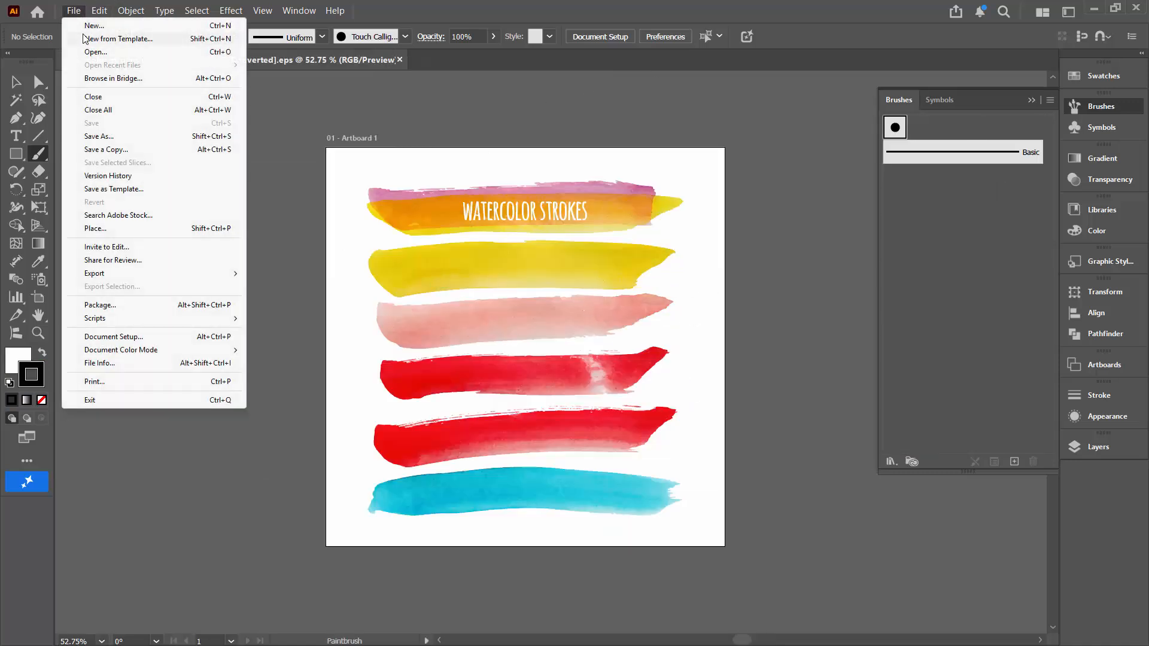
{"action": "left_click", "coordinate": [92, 25]}
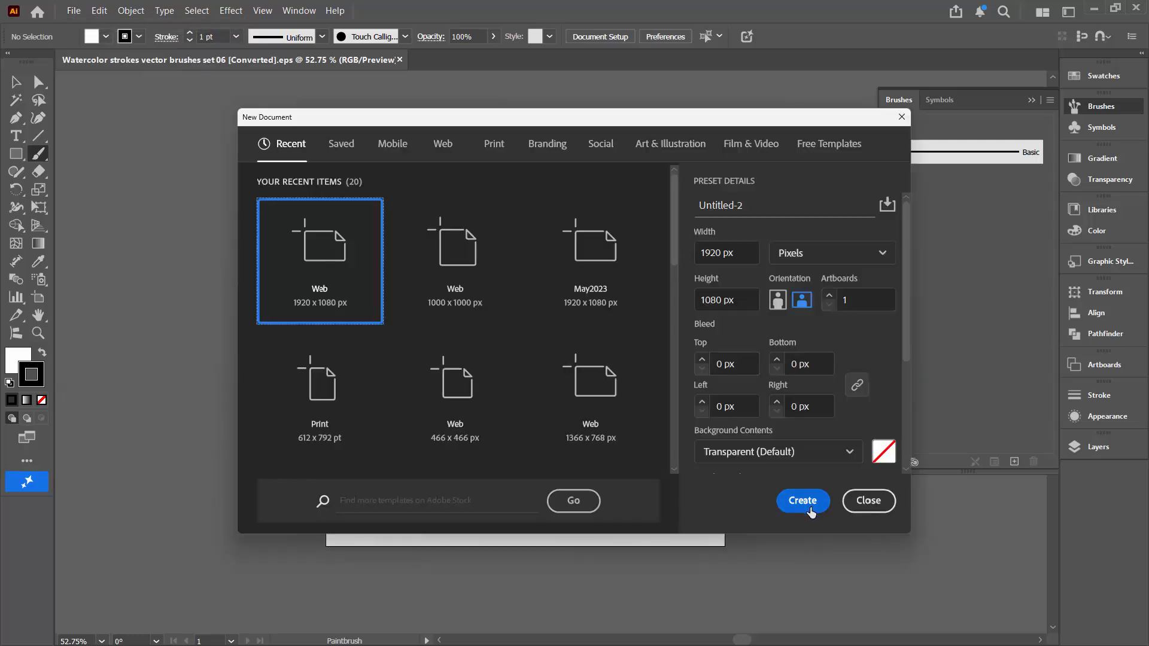
{"action": "left_click", "coordinate": [811, 506]}
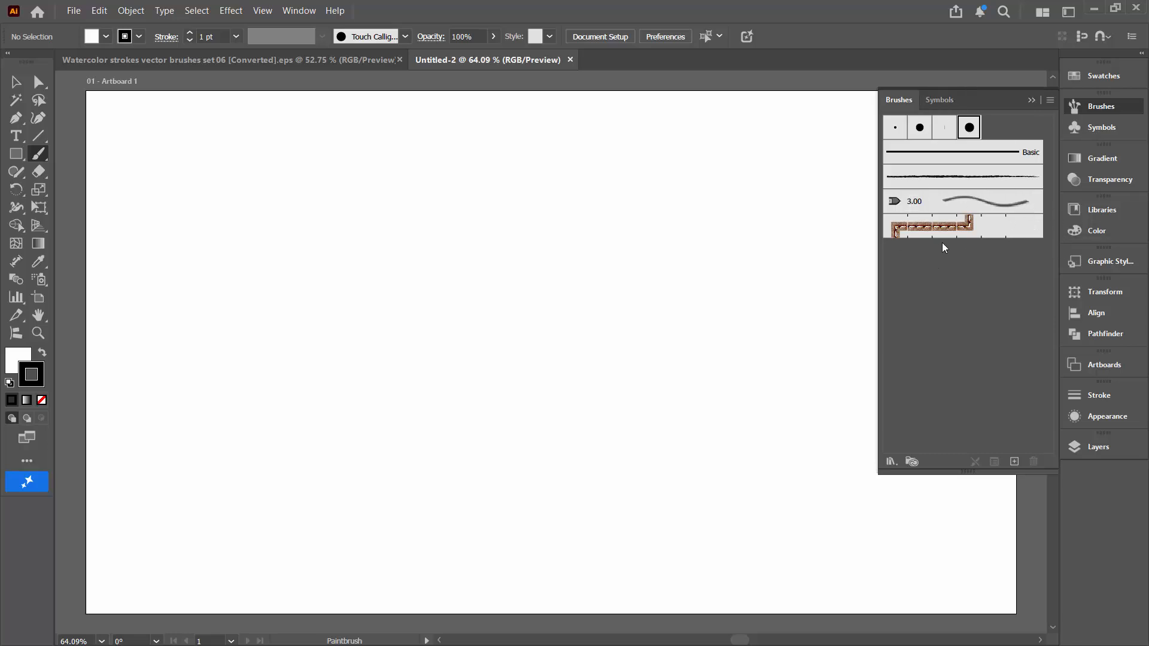
- Load the user-defined brush library free watercolor brushes for Illustrator and enlarge its window to show more brushes
{"action": "left_click", "coordinate": [890, 462]}
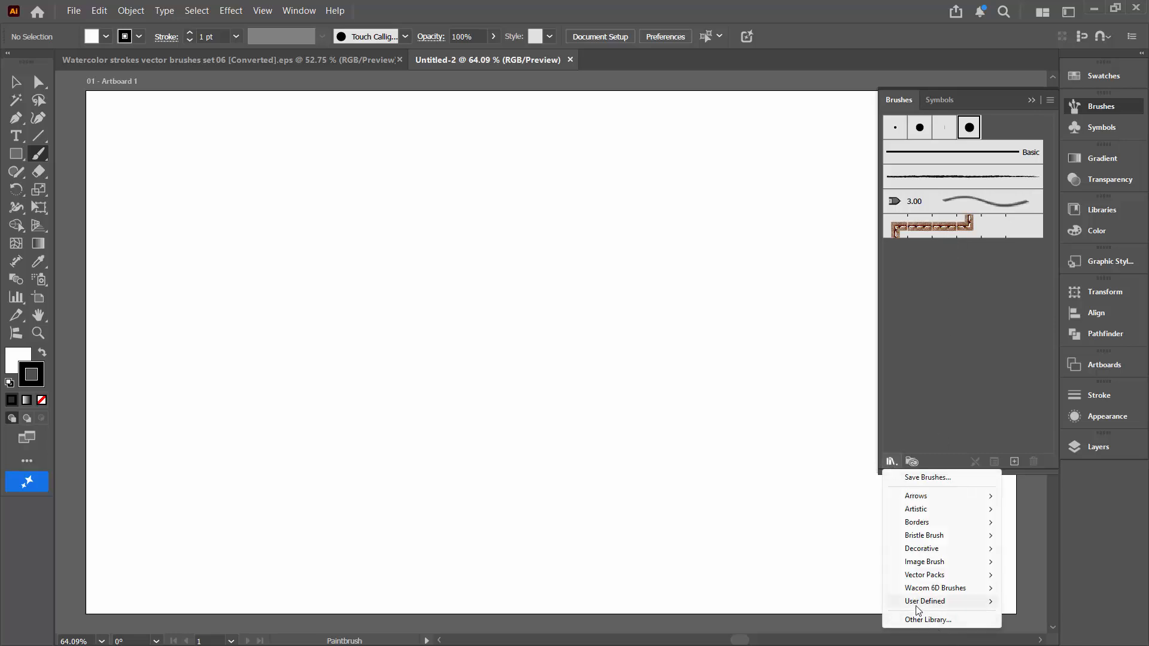
{"action": "mouse_move", "coordinate": [917, 606]}
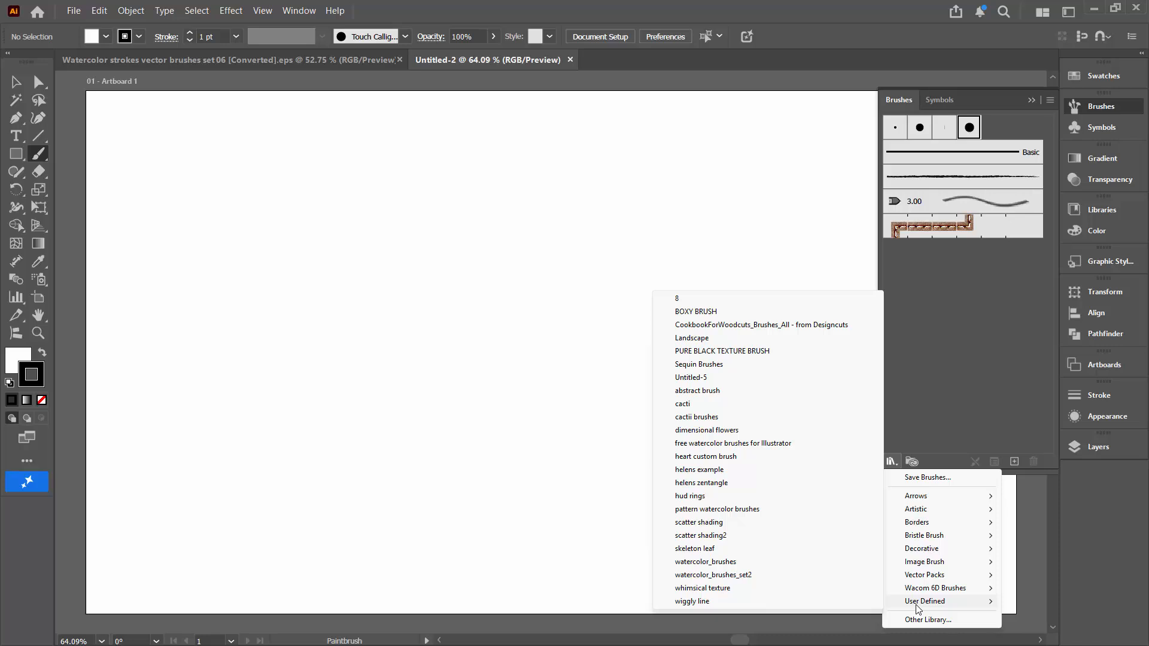
{"action": "left_click", "coordinate": [738, 445]}
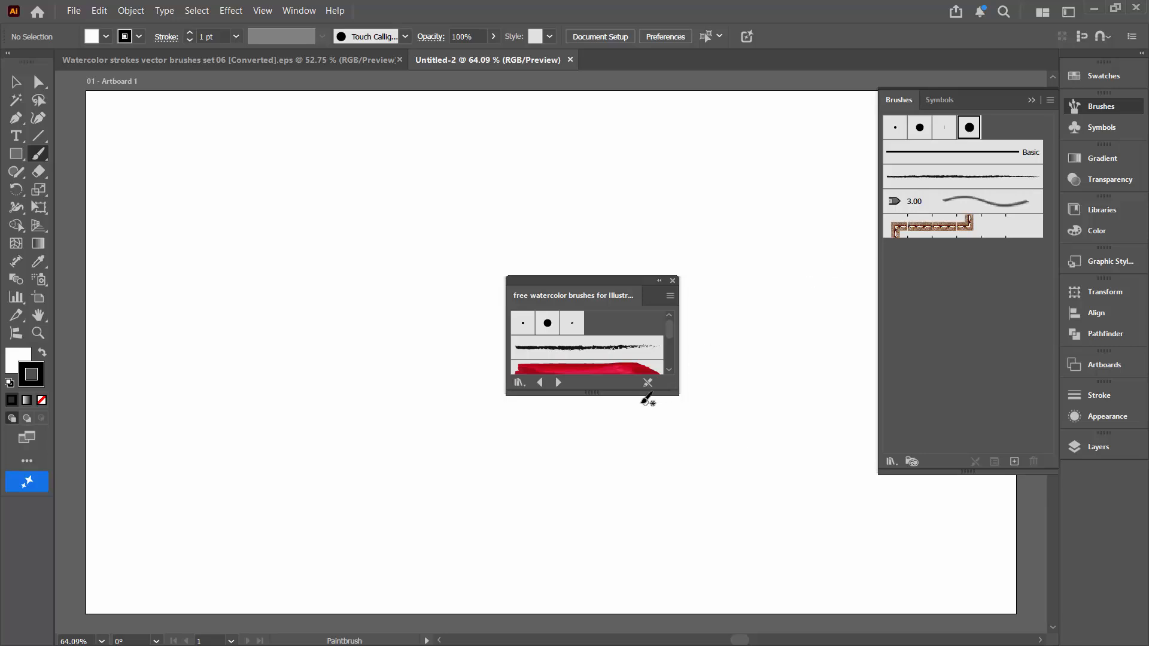
{"action": "left_click_drag", "start_coordinate": [649, 394], "coordinate": [656, 515]}
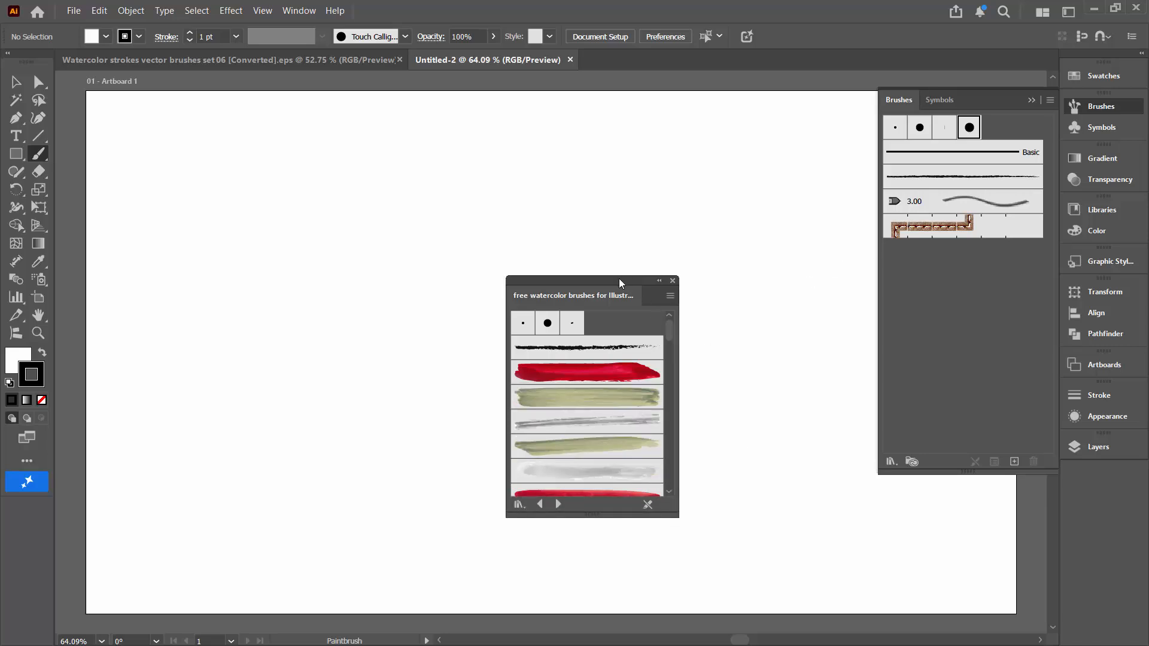
{"action": "left_click_drag", "start_coordinate": [625, 284], "coordinate": [634, 203]}
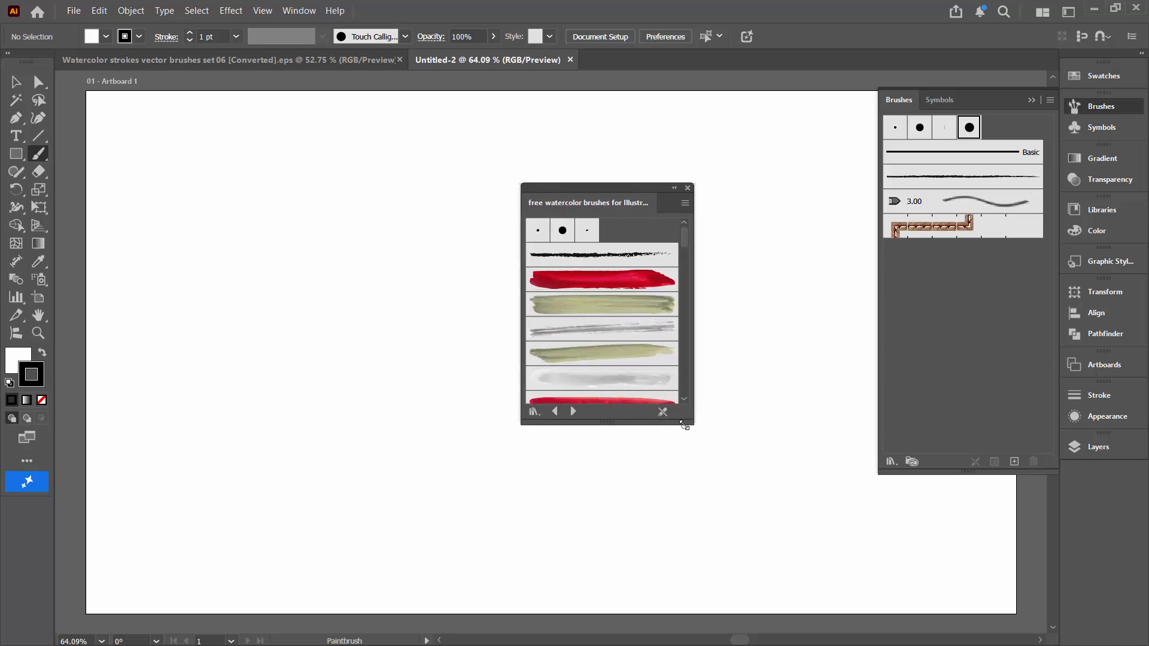
{"action": "left_click_drag", "start_coordinate": [688, 425], "coordinate": [742, 516]}
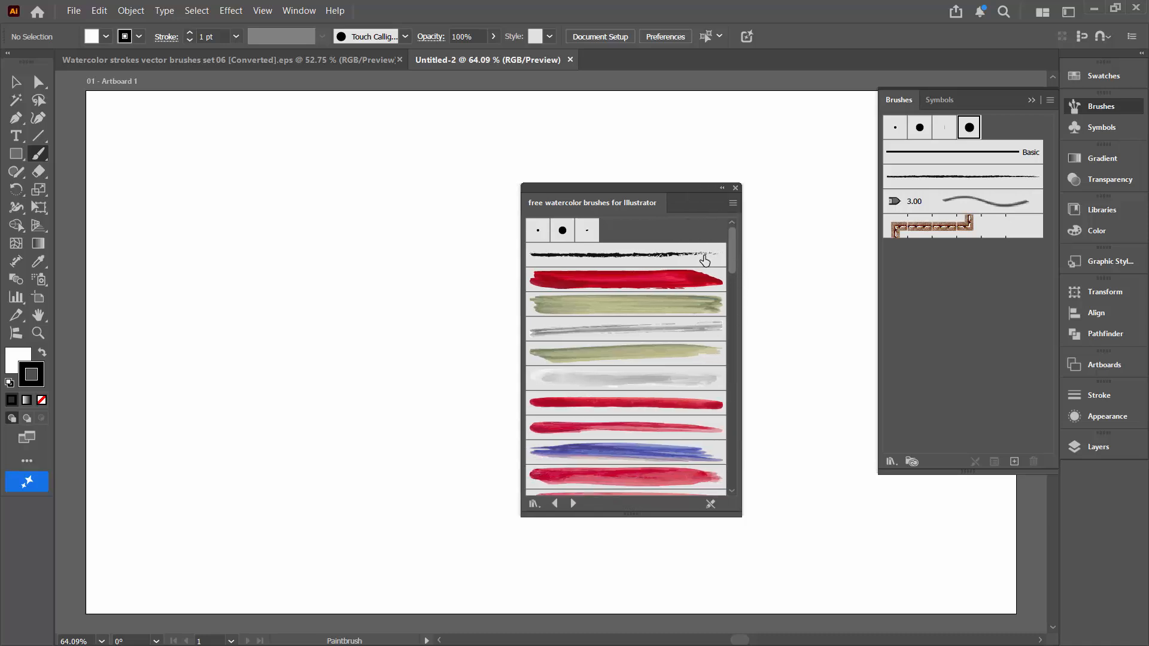
- Add all the library's art brushes, from the black dry-ink stroke through the last red watercolor, to the document's brushes and close the library
{"action": "left_click", "coordinate": [693, 258]}
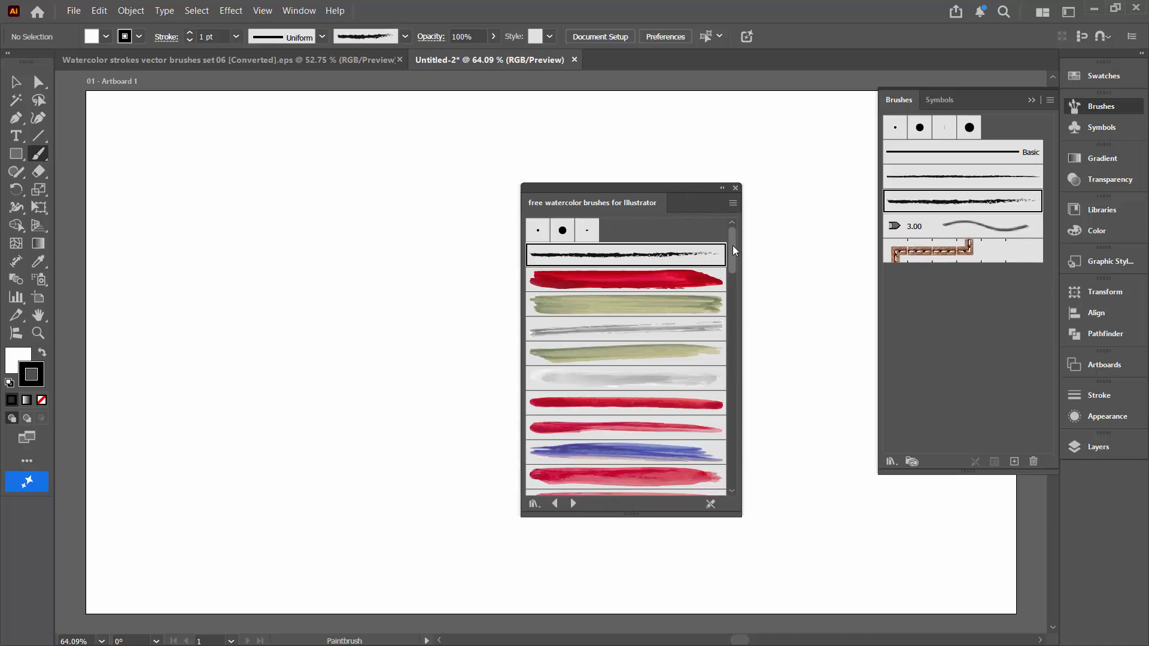
{"action": "left_click_drag", "start_coordinate": [733, 245], "coordinate": [706, 484]}
{"action": "scroll", "coordinate": [706, 484], "scroll_direction": "down", "scroll_amount": 1}
{"action": "left_click", "coordinate": [655, 408], "text": "shift"}
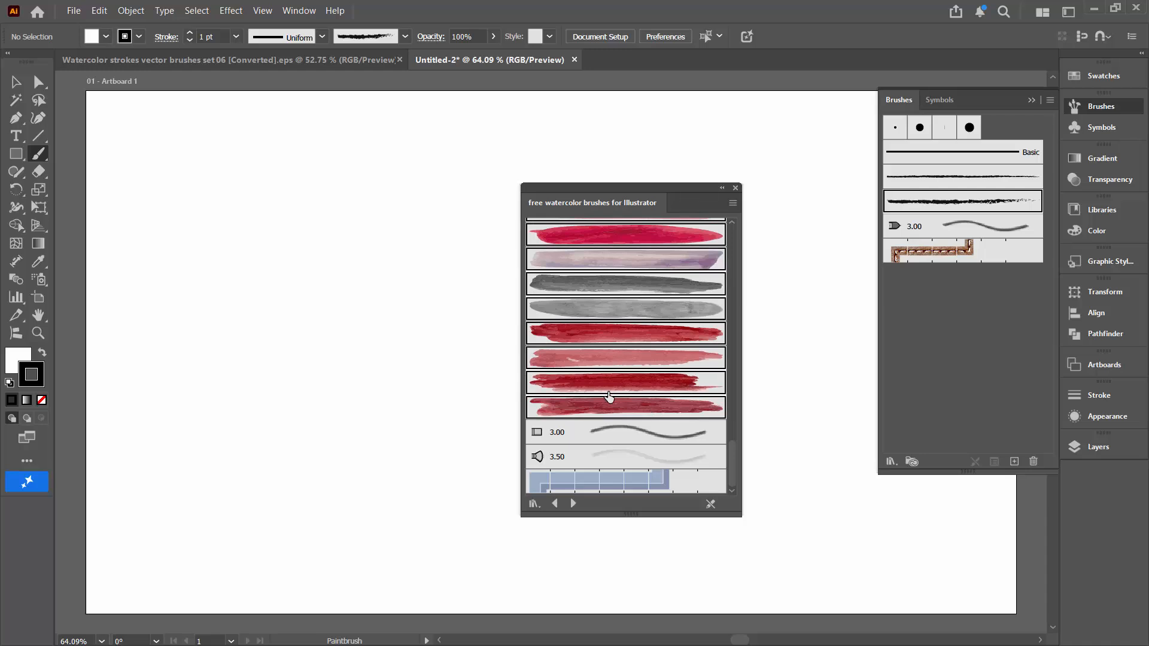
{"action": "left_click_drag", "start_coordinate": [693, 405], "coordinate": [949, 353]}
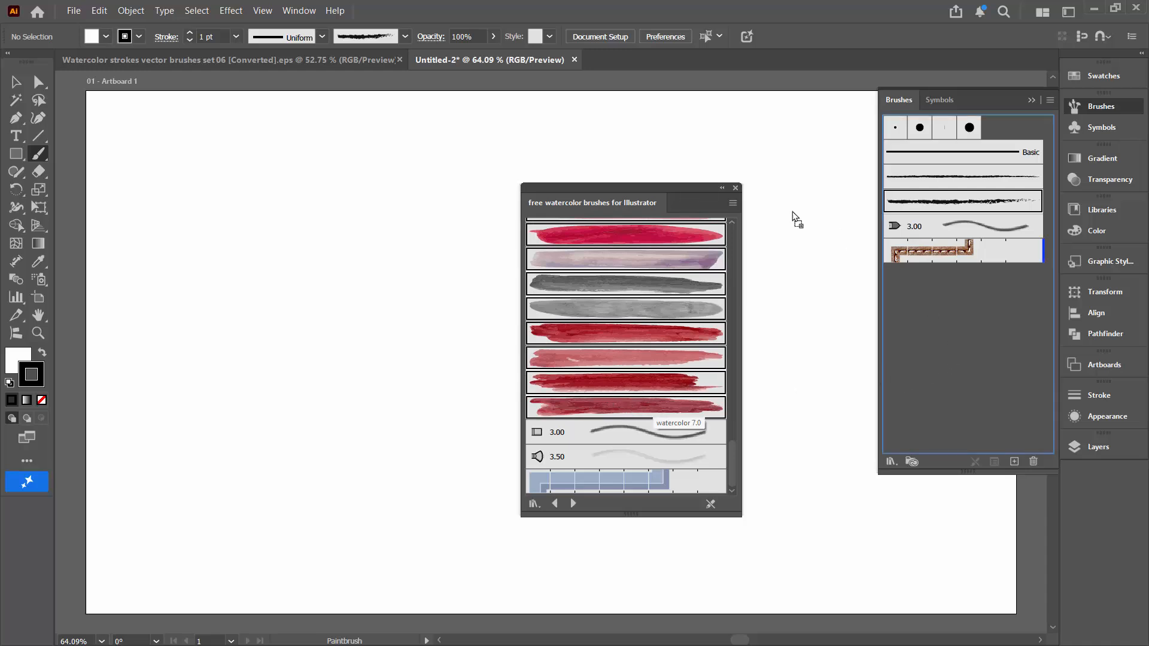
{"action": "left_click", "coordinate": [735, 188]}
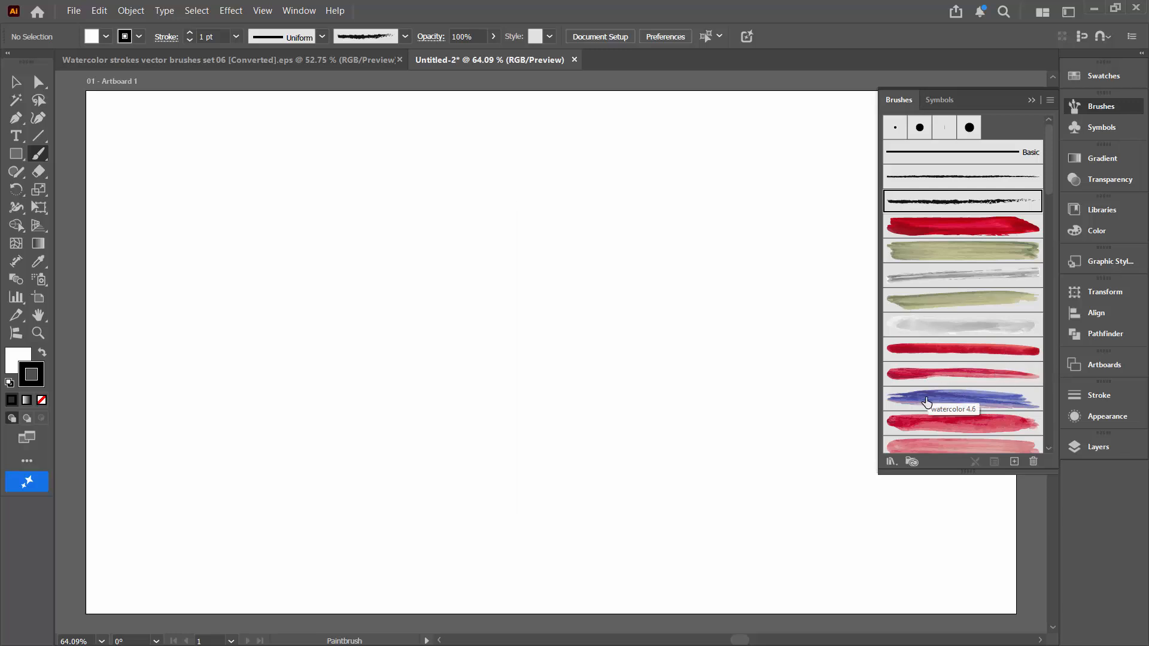
- Choose the narrow, even red watercolor brush and set the stroke color to turquoise 18edc4
{"action": "left_click", "coordinate": [951, 350]}
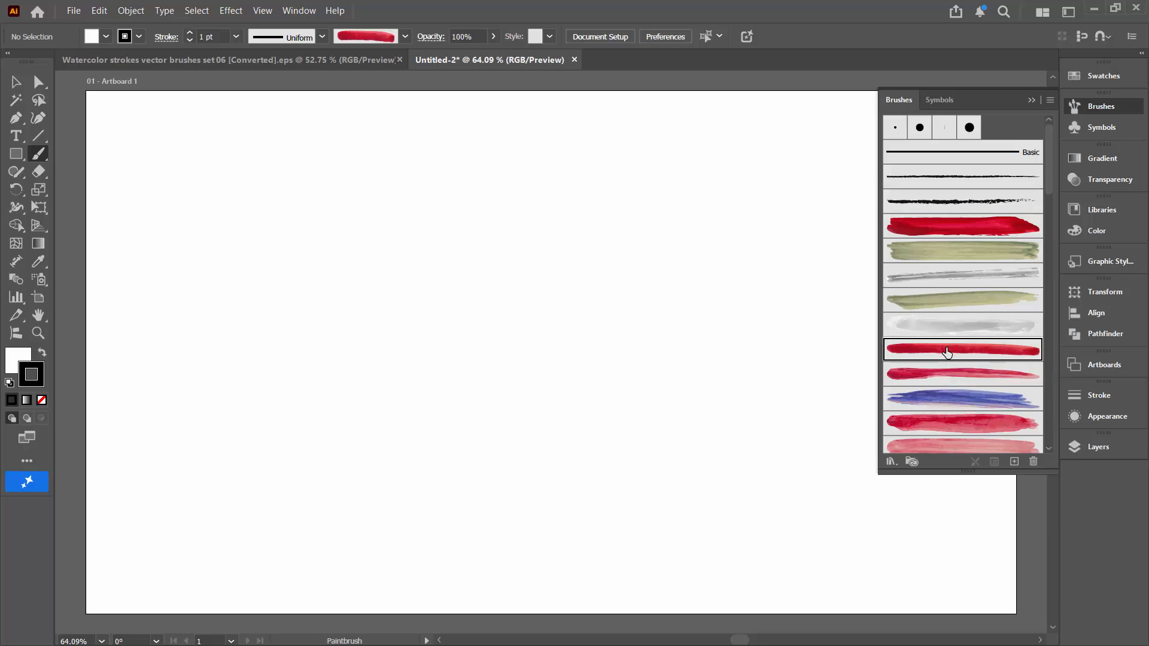
{"action": "double_click", "coordinate": [32, 373]}
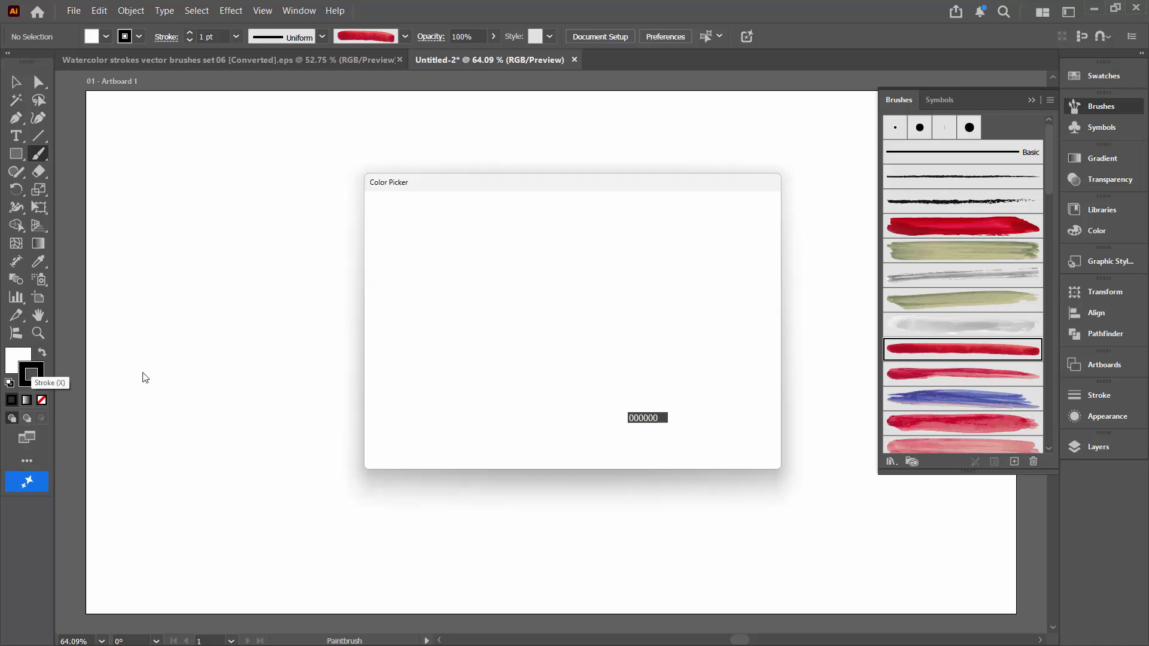
{"action": "left_click", "coordinate": [491, 283]}
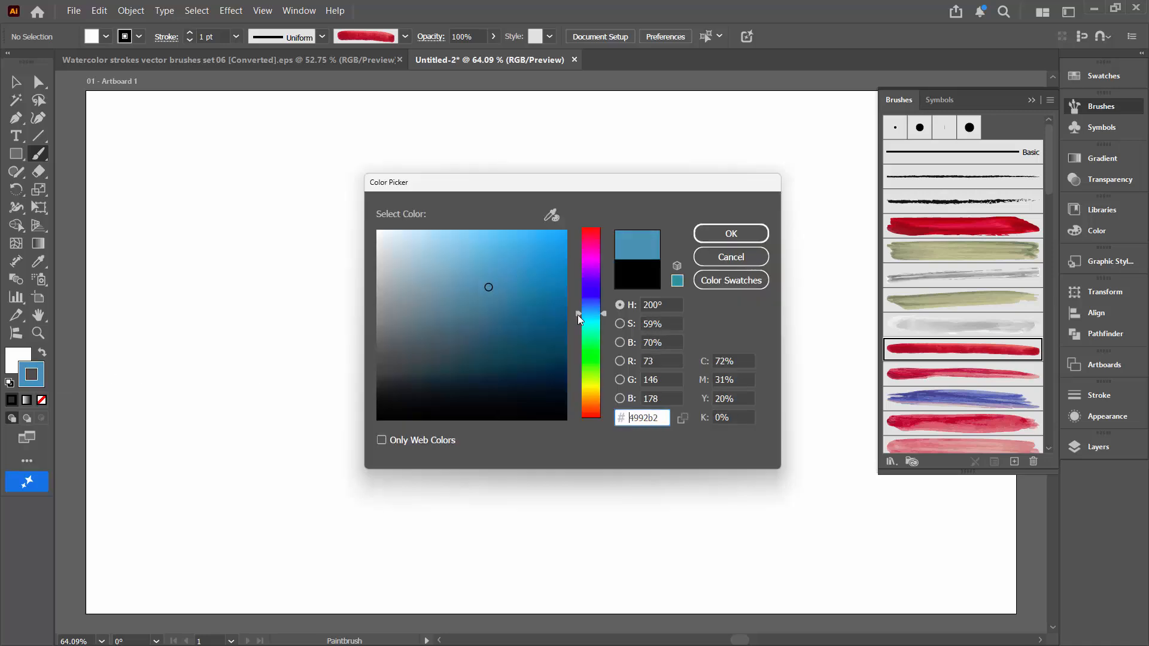
{"action": "left_click_drag", "start_coordinate": [580, 318], "coordinate": [583, 329]}
{"action": "left_click", "coordinate": [526, 257]}
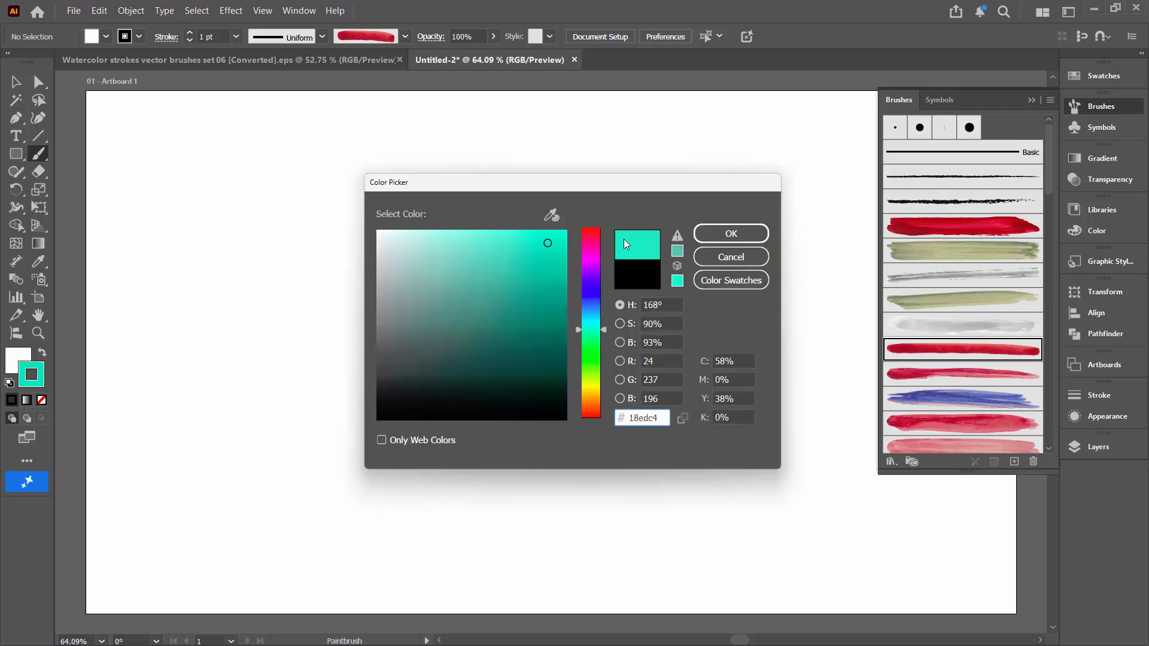
{"action": "left_click", "coordinate": [730, 233]}
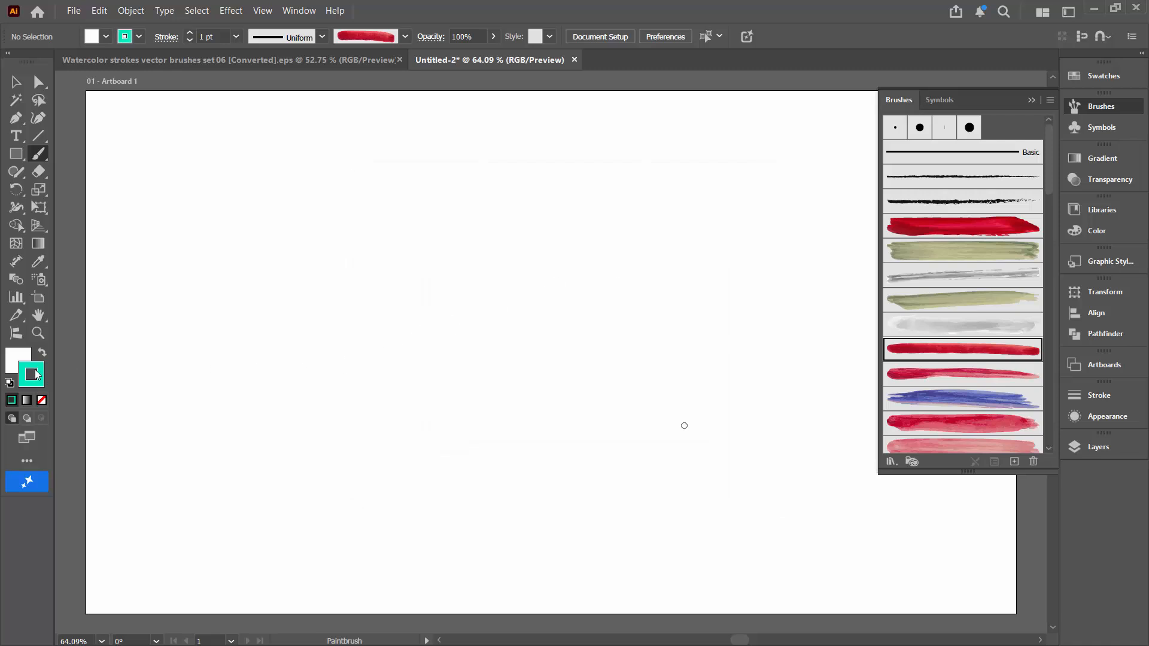
- Set the fill to none and paint a long wavy watercolor stroke rising across the artboard
{"action": "left_click", "coordinate": [19, 359]}
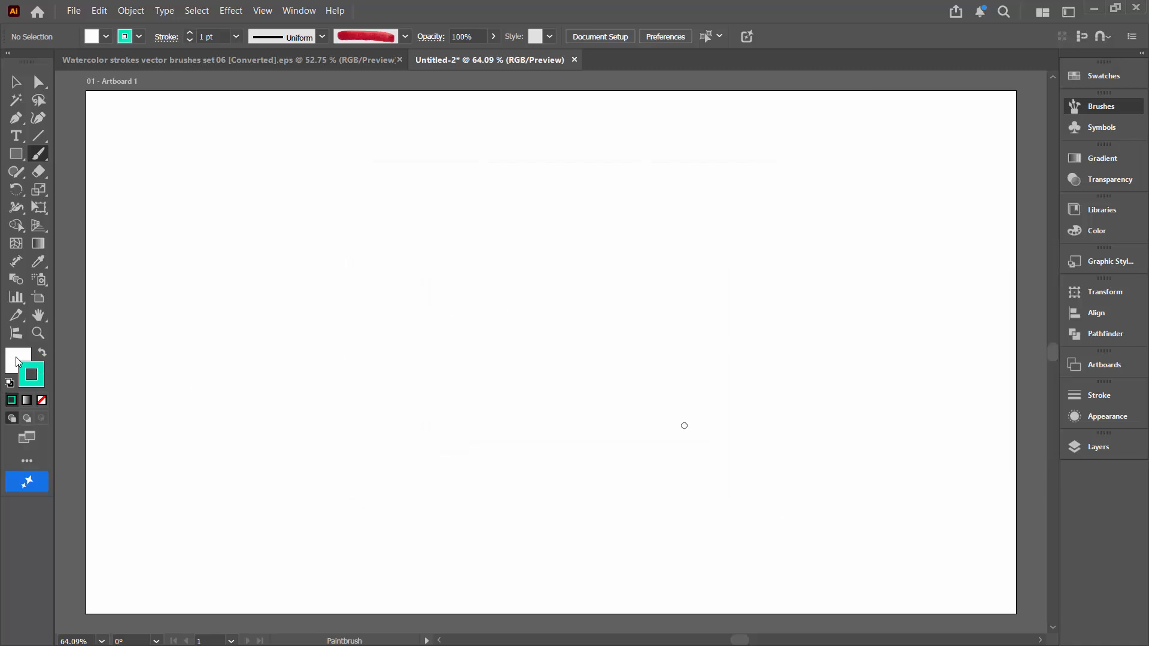
{"action": "left_click", "coordinate": [40, 400]}
{"action": "left_click", "coordinate": [38, 383]}
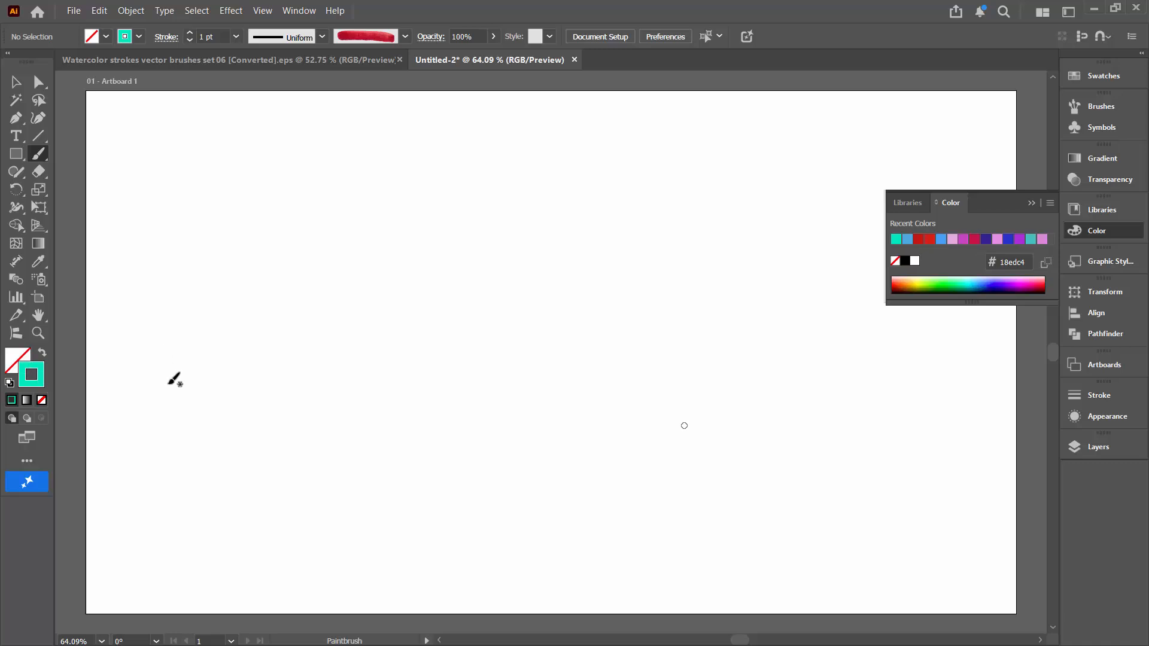
{"action": "mouse_move", "coordinate": [169, 382]}
{"action": "left_mouse_down"}
{"action": "mouse_move", "coordinate": [207, 332]}
{"action": "mouse_move", "coordinate": [442, 309]}
{"action": "mouse_move", "coordinate": [749, 197]}
{"action": "left_mouse_up"}
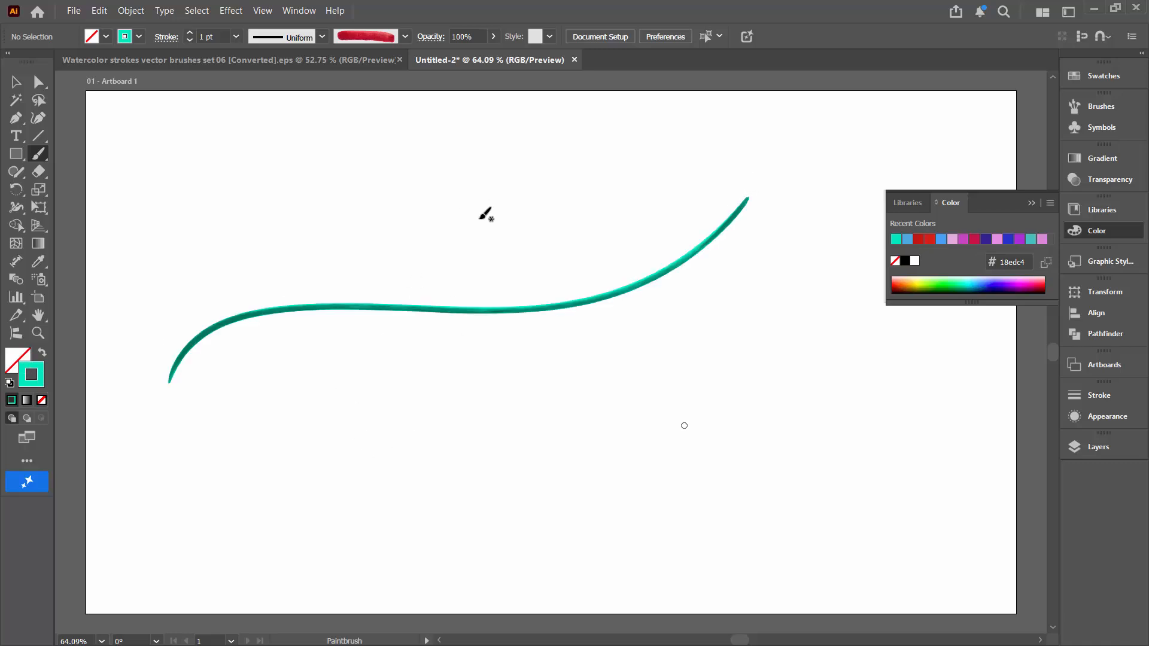
- Show more of the document's brushes and look through the list of user-defined brush libraries
{"action": "left_click", "coordinate": [1101, 107]}
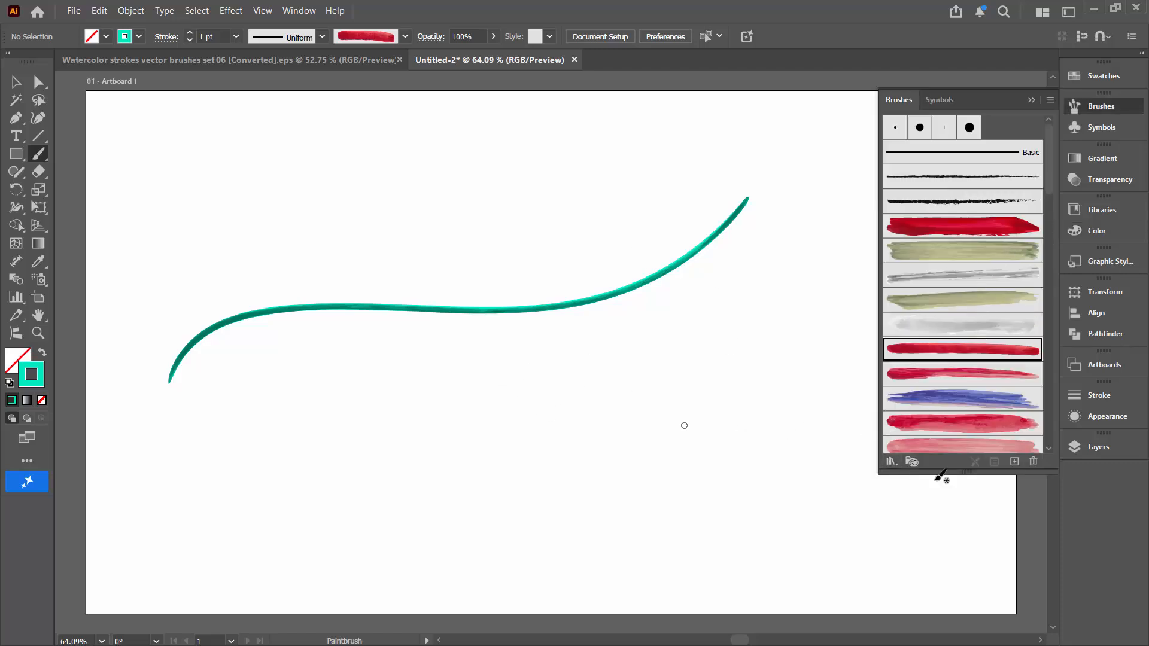
{"action": "left_click_drag", "start_coordinate": [940, 472], "coordinate": [940, 607]}
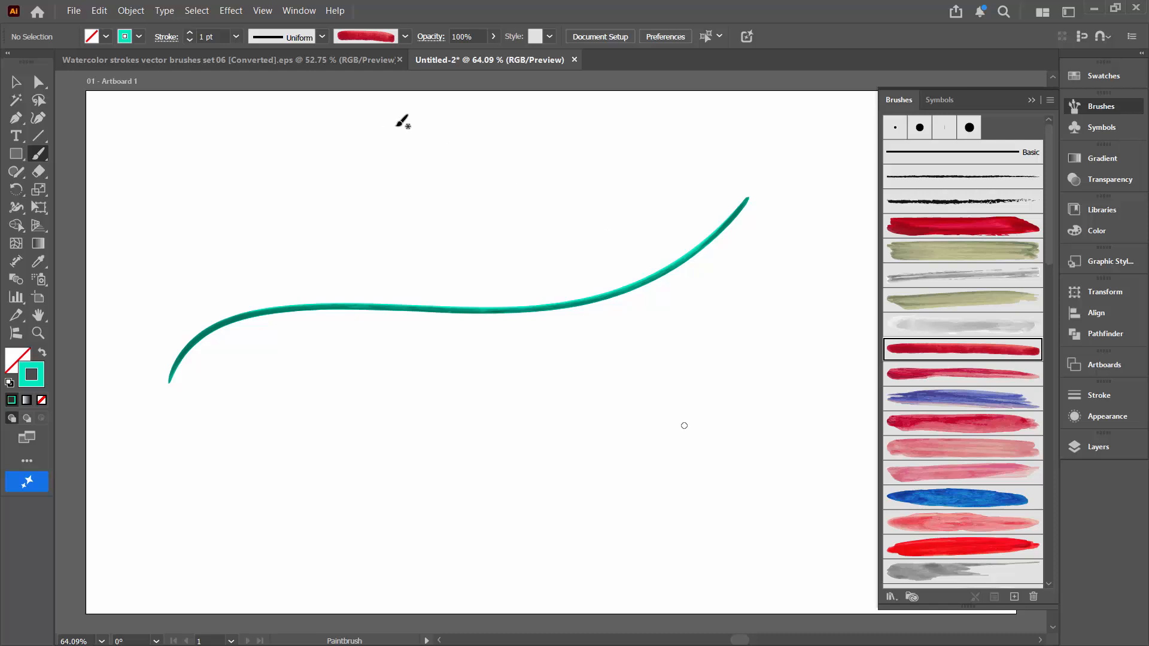
{"action": "left_click", "coordinate": [1050, 100]}
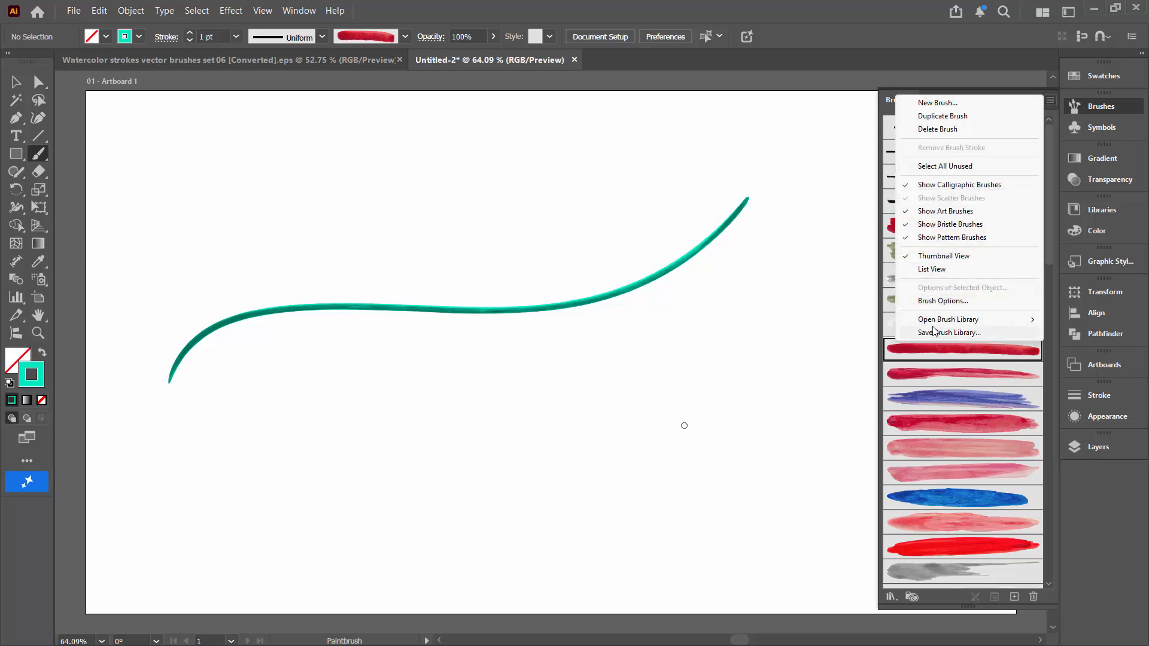
{"action": "mouse_move", "coordinate": [935, 323]}
{"action": "mouse_move", "coordinate": [827, 426]}
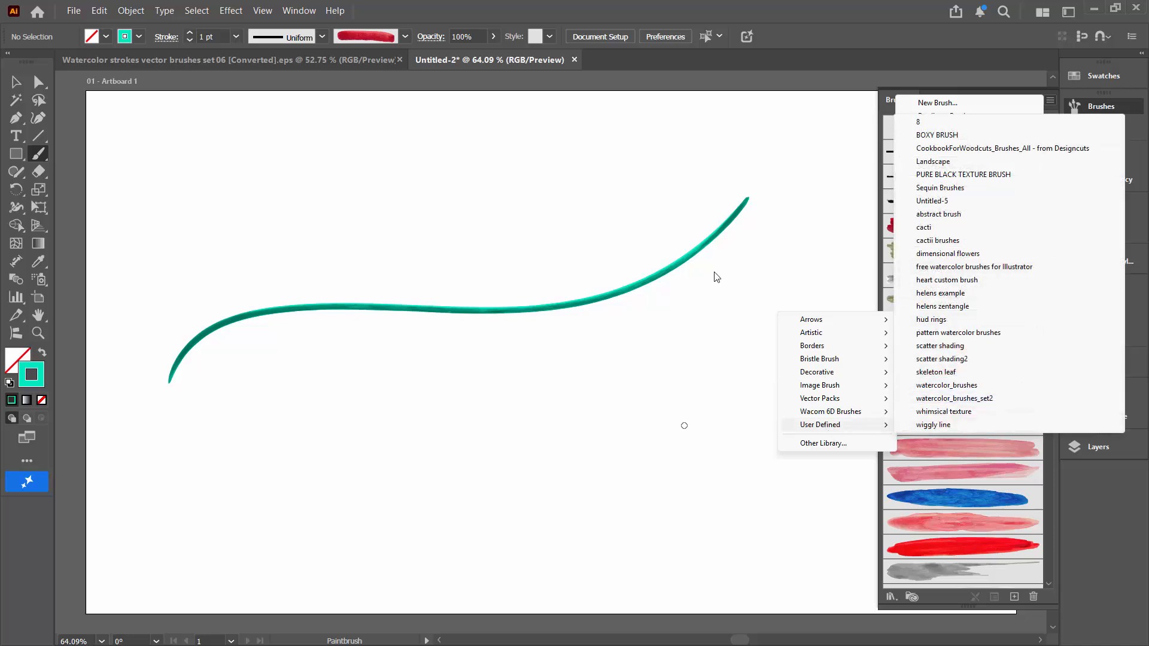
- Close the Untitled-2 document without saving its changes
{"action": "left_click", "coordinate": [572, 59]}
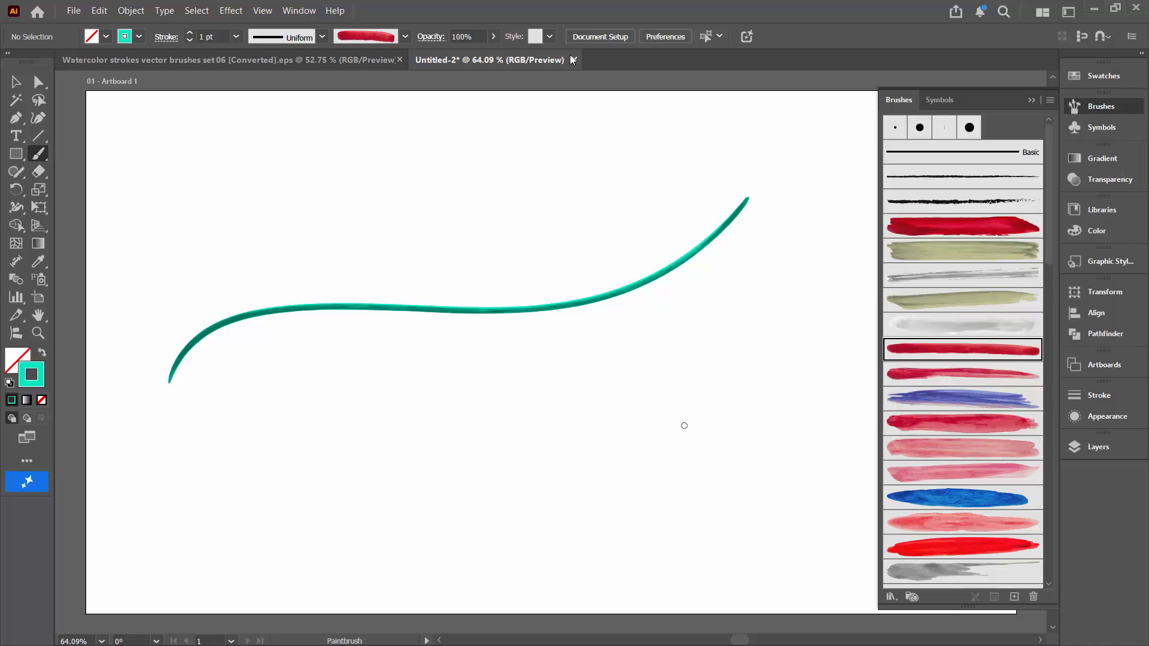
{"action": "left_click", "coordinate": [573, 60]}
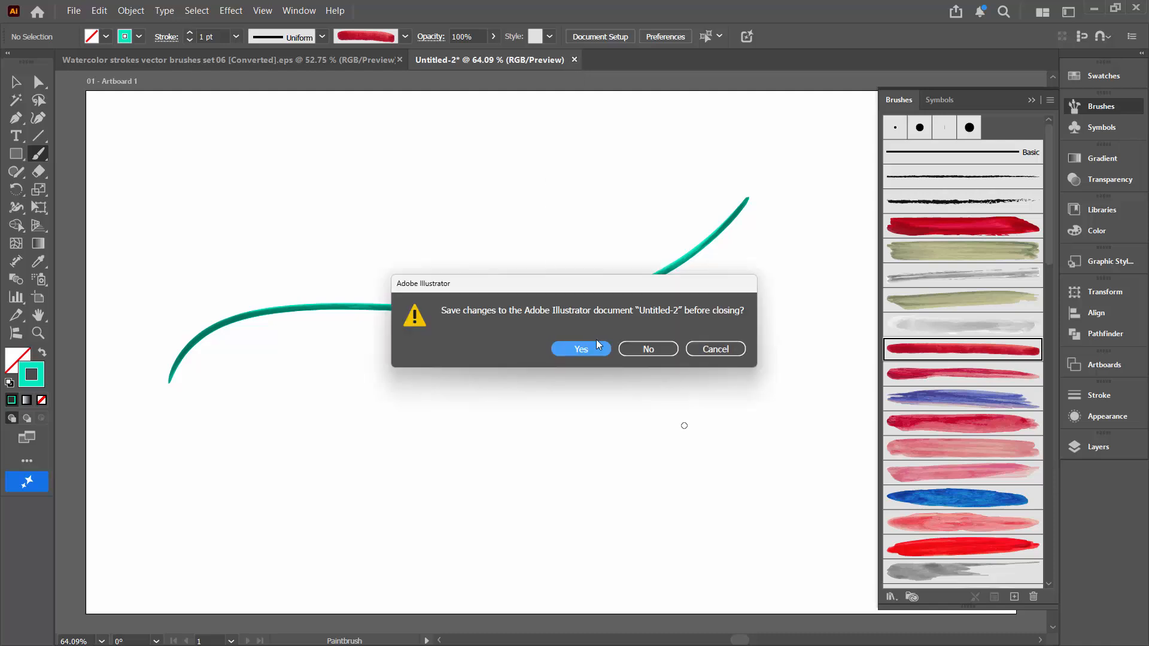
{"action": "left_click", "coordinate": [648, 351]}
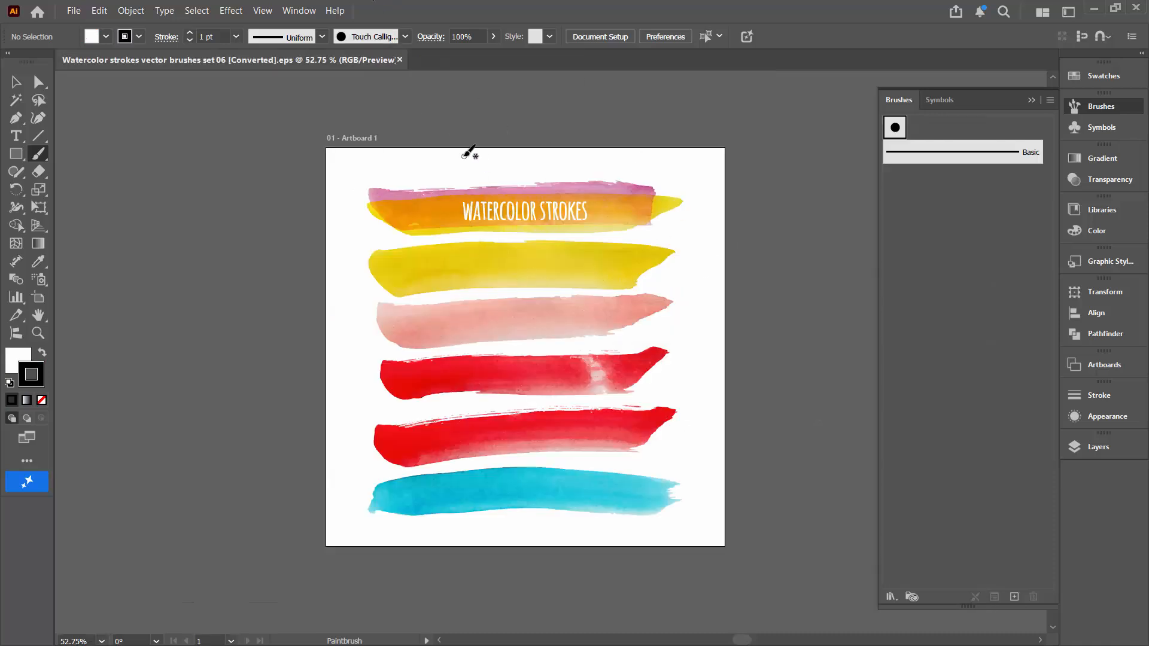
- Inspect the white background and the layer structure of the watercolor strokes file, toggling the colored strokes layer's visibility off and on
{"action": "left_click", "coordinate": [17, 81]}
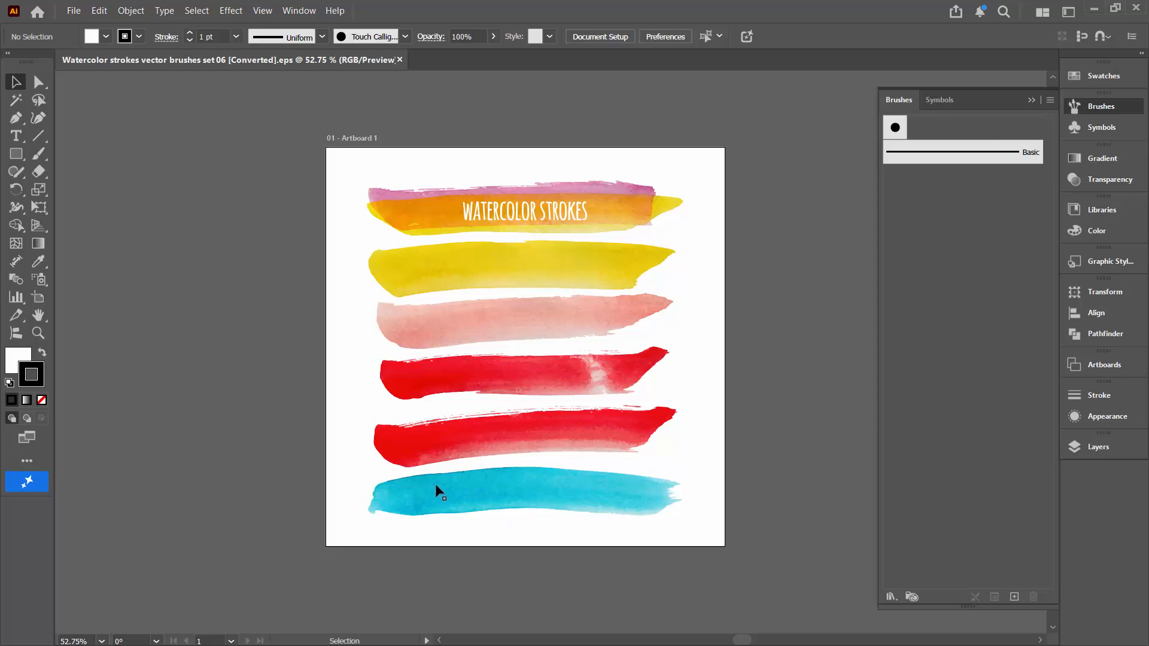
{"action": "left_click", "coordinate": [424, 202]}
{"action": "left_click", "coordinate": [724, 277]}
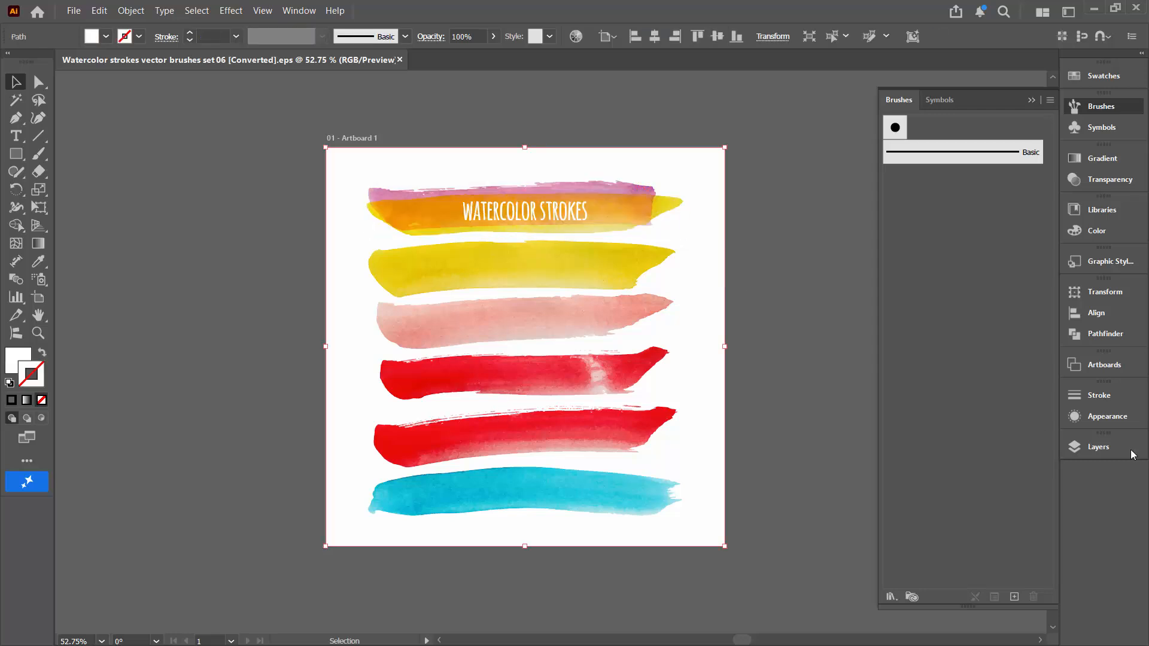
{"action": "left_click", "coordinate": [1098, 446]}
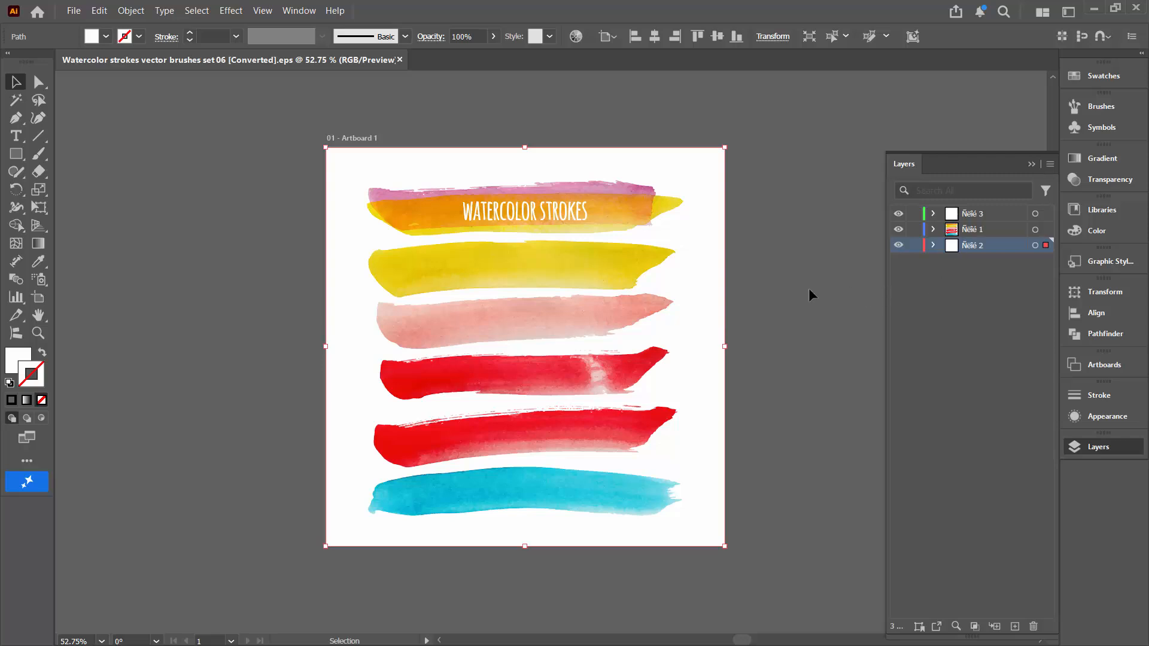
{"action": "left_click_drag", "start_coordinate": [884, 282], "coordinate": [786, 275]}
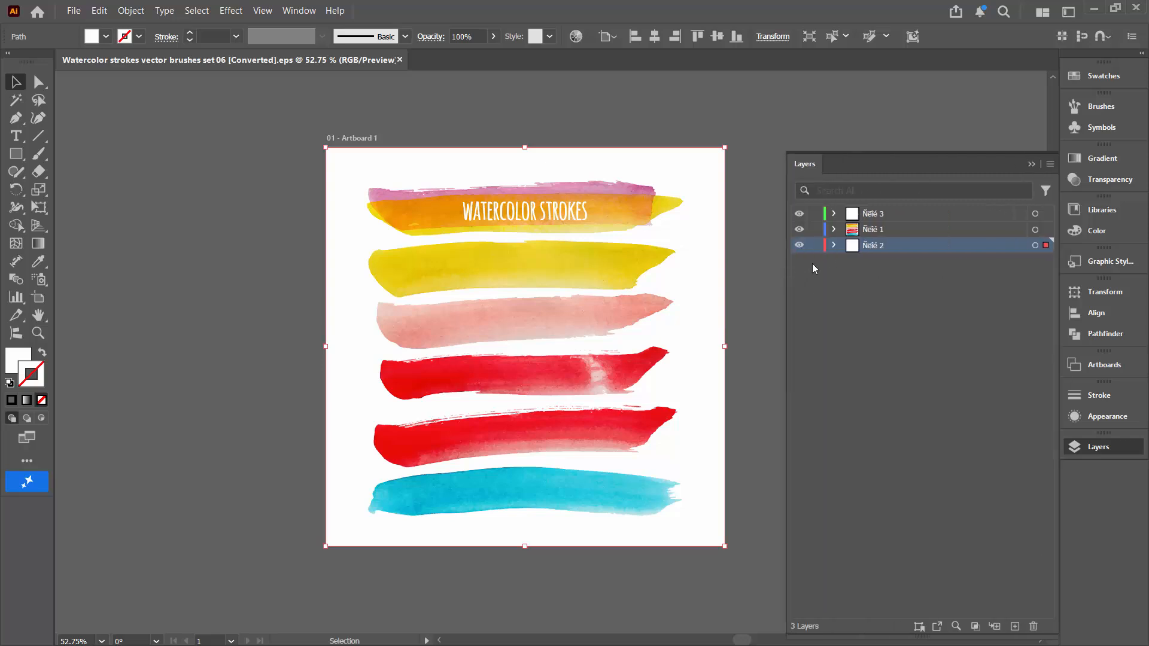
{"action": "left_click", "coordinate": [798, 230]}
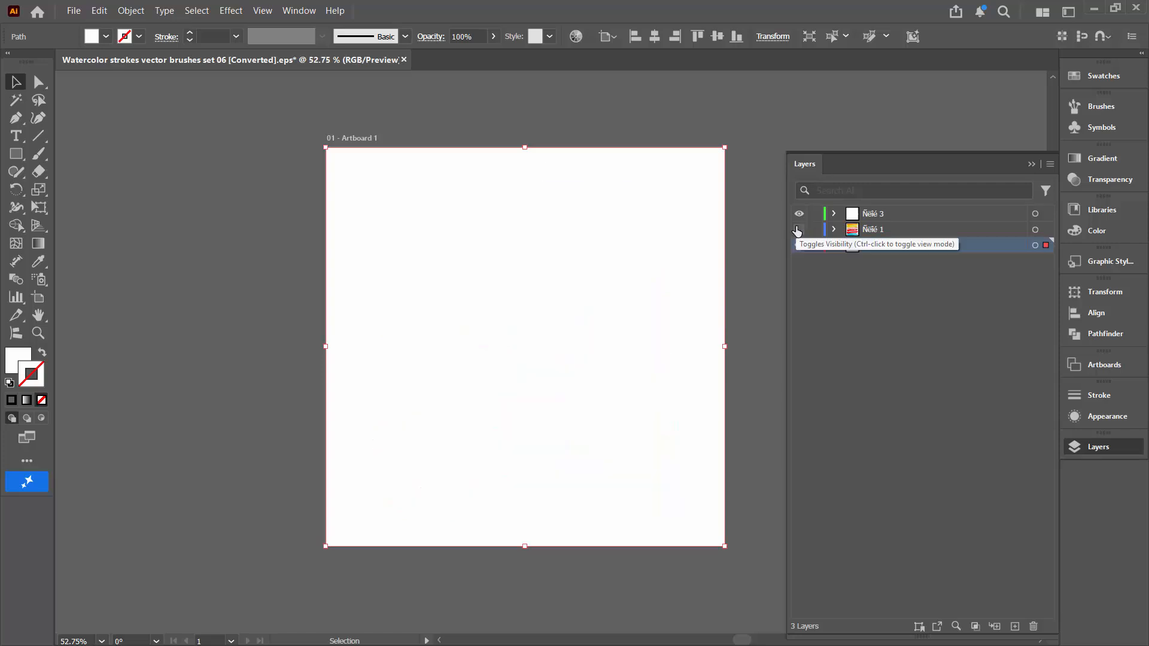
{"action": "left_click", "coordinate": [799, 230]}
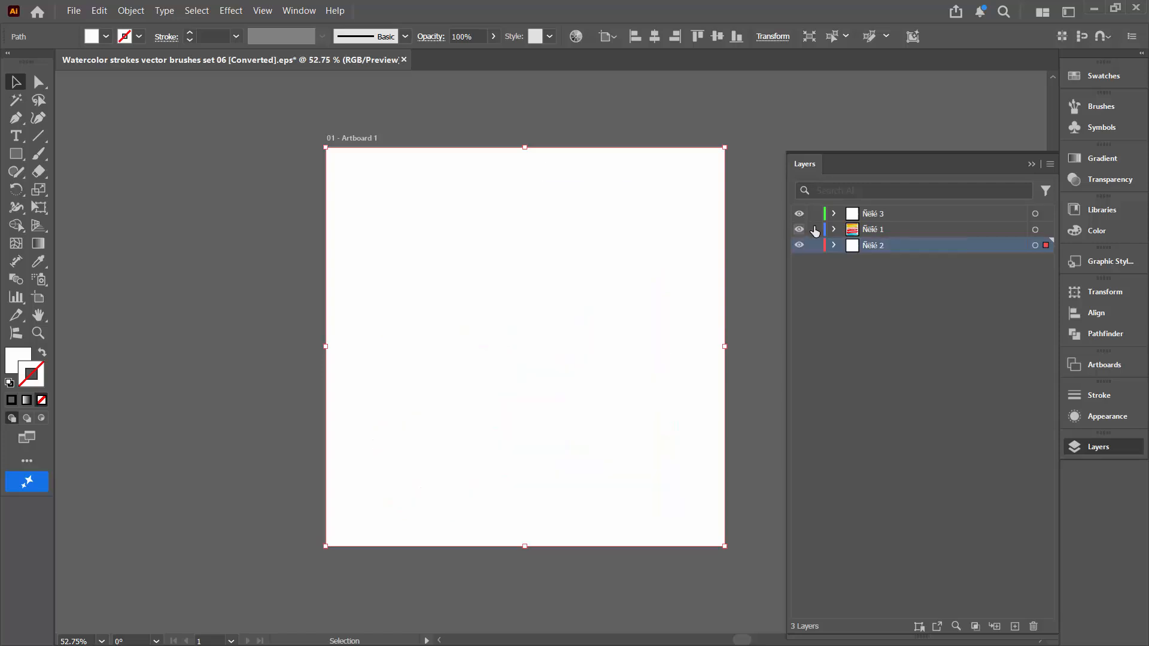
- Delete the title text layer and the white background layer, and expand the remaining watercolor strokes layer
{"action": "mouse_move", "coordinate": [894, 213]}
{"action": "left_mouse_down"}
{"action": "mouse_move", "coordinate": [967, 304]}
{"action": "mouse_move", "coordinate": [1033, 626]}
{"action": "left_mouse_up"}
{"action": "left_click_drag", "start_coordinate": [918, 233], "coordinate": [1034, 626]}
{"action": "left_click", "coordinate": [834, 213]}
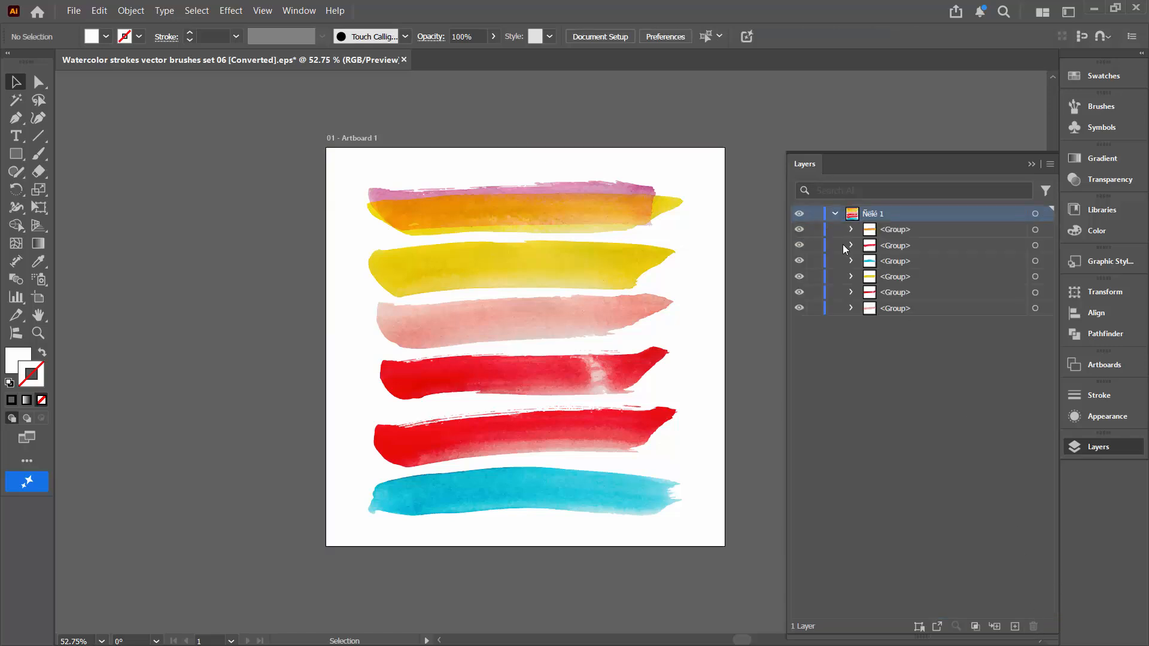
- Create an art brush from the topmost purple-and-orange stroke, scaled proportionately, with the Tints and Shades colorization method
{"action": "left_click", "coordinate": [549, 210]}
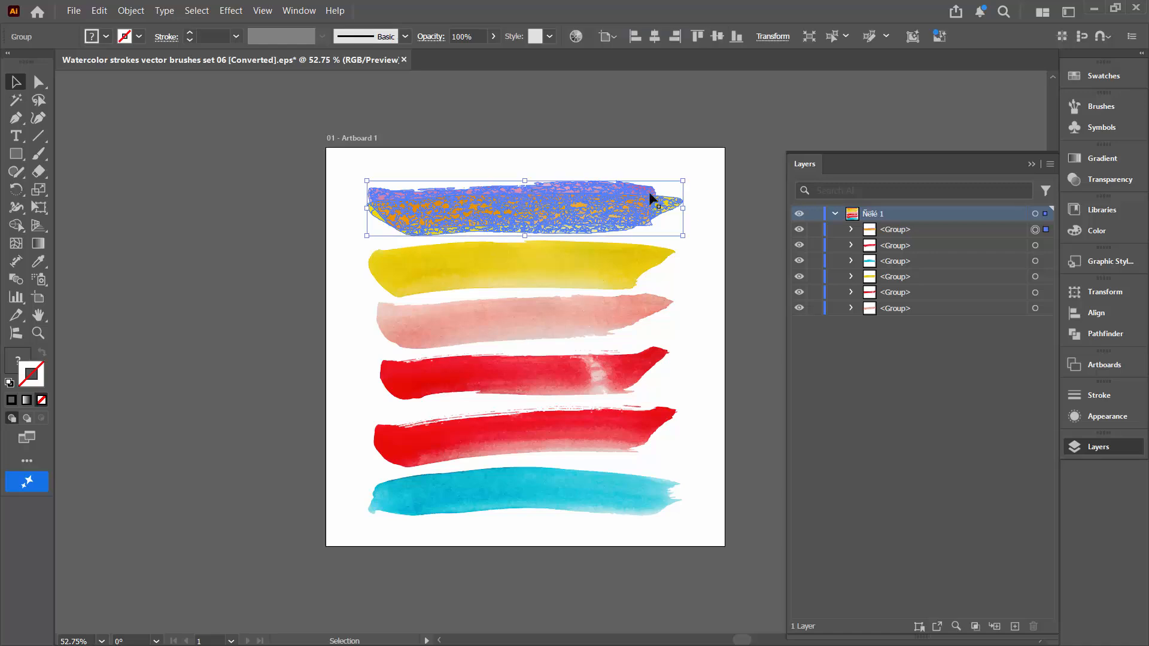
{"action": "left_click", "coordinate": [1075, 108]}
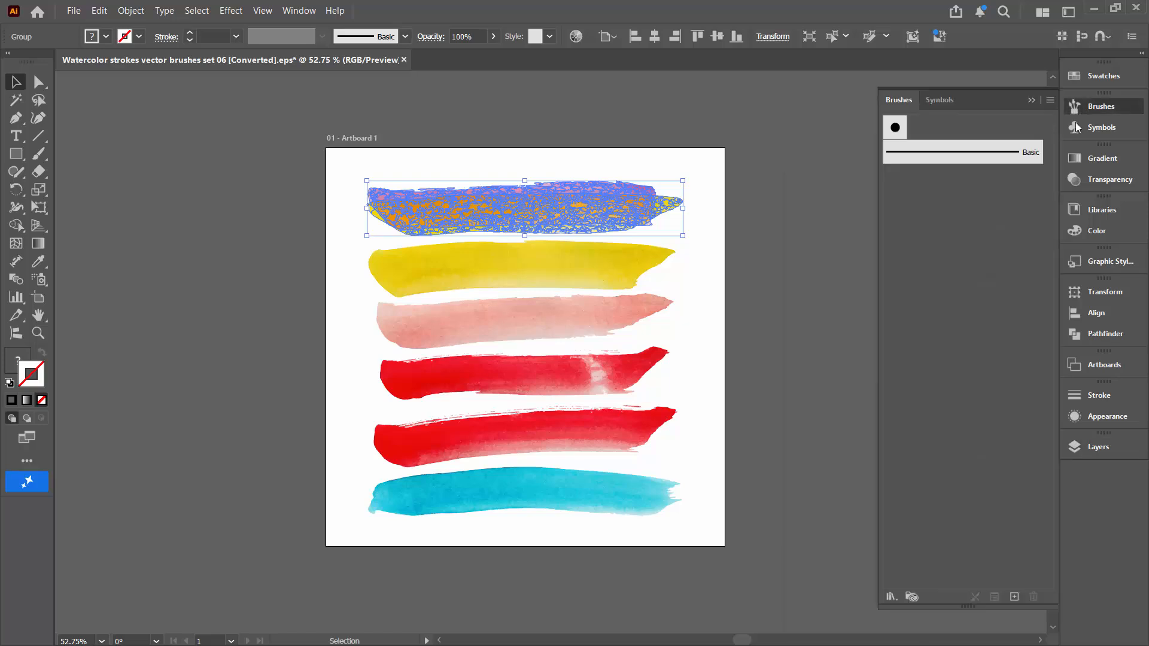
{"action": "left_click", "coordinate": [1014, 596]}
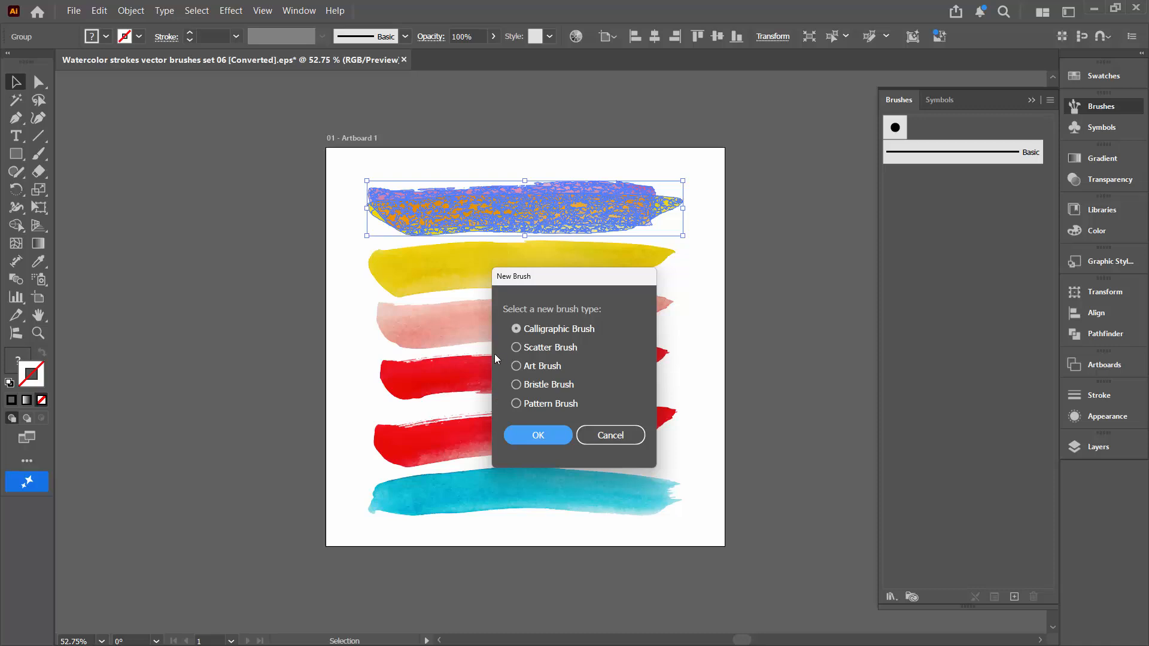
{"action": "left_click", "coordinate": [515, 367]}
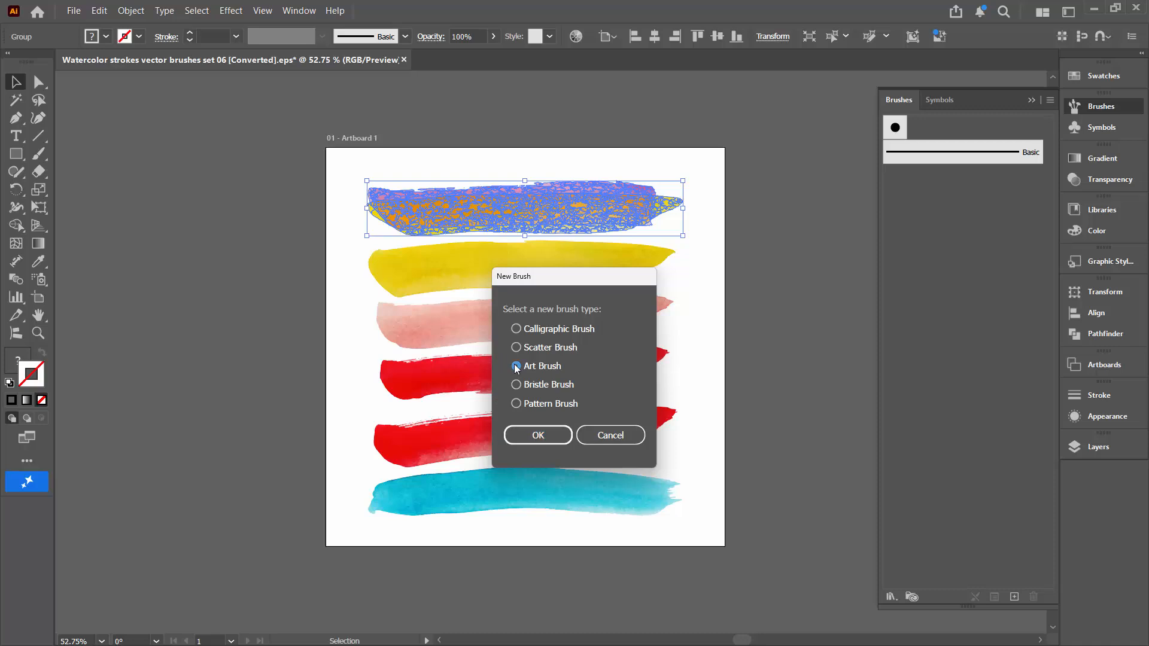
{"action": "left_click", "coordinate": [537, 435]}
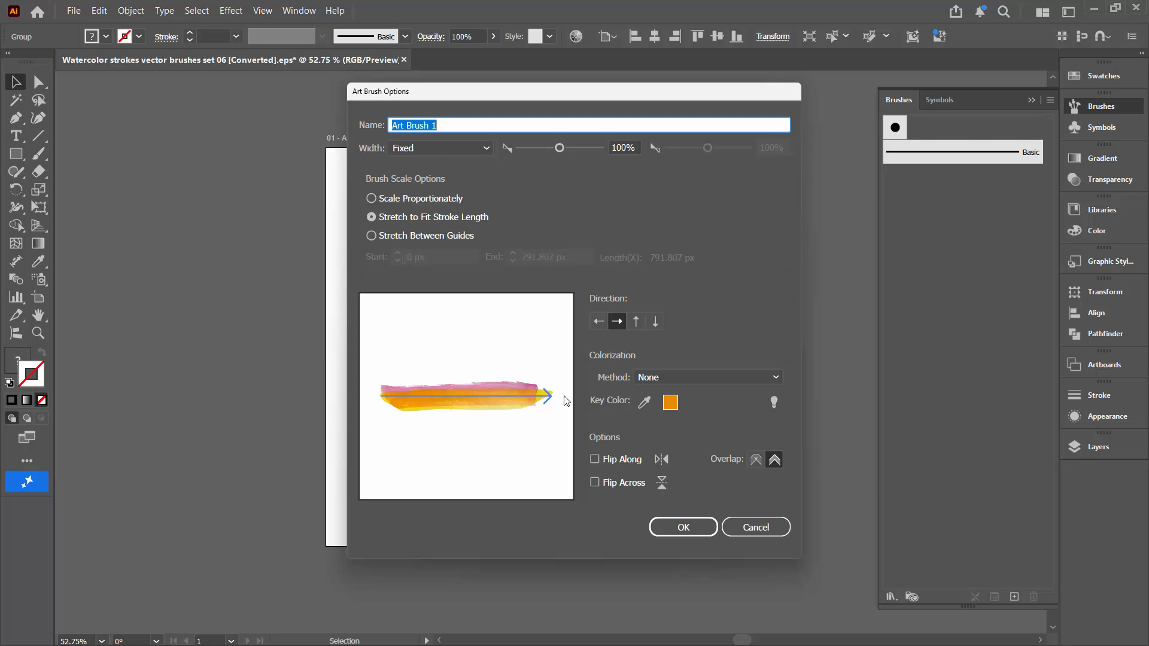
{"action": "left_click", "coordinate": [402, 198]}
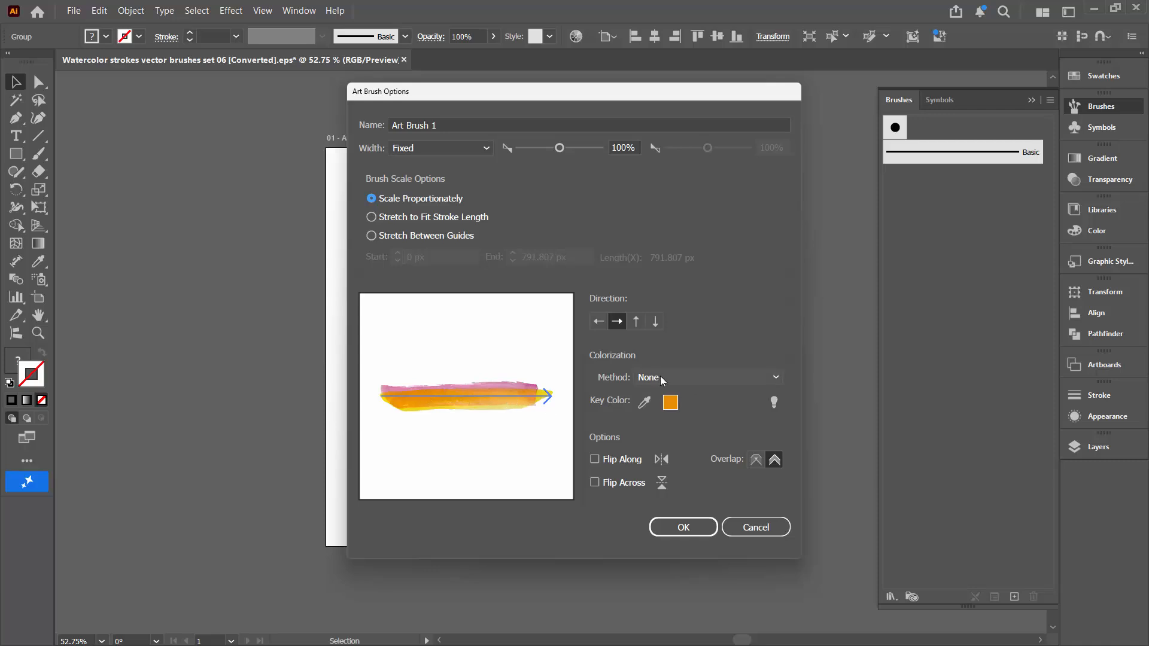
{"action": "left_click", "coordinate": [686, 377]}
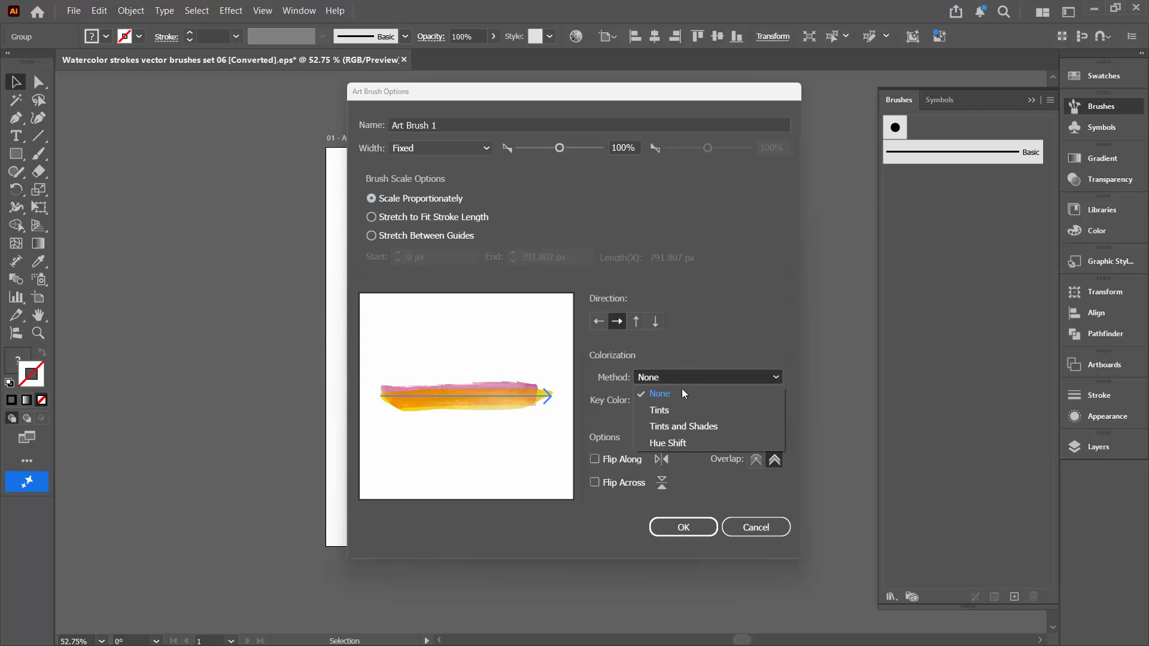
{"action": "left_click", "coordinate": [678, 427]}
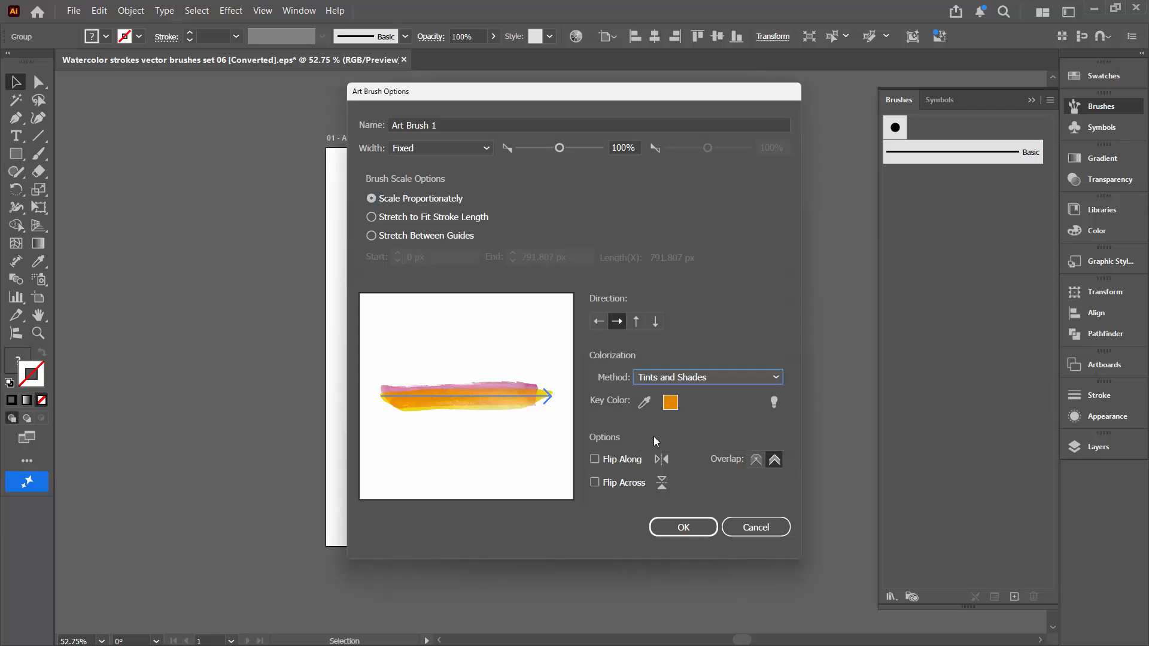
{"action": "left_click", "coordinate": [681, 526]}
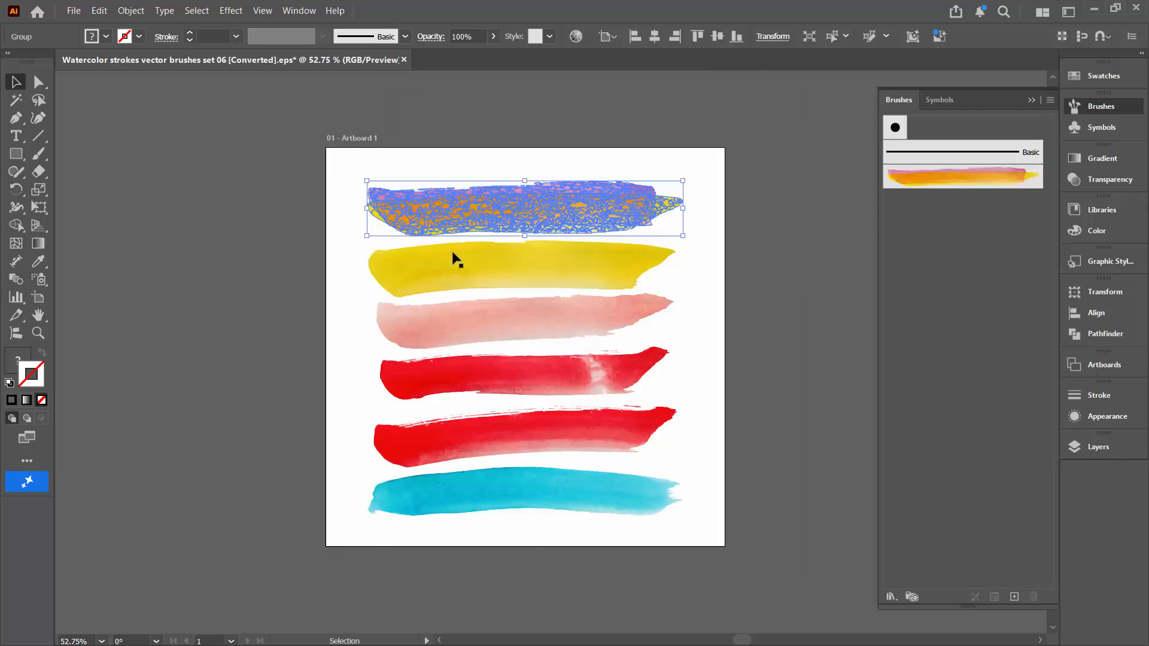
- Move all six watercolor strokes off the artboard to its left side
{"action": "scroll", "coordinate": [453, 256], "scroll_direction": "down", "scroll_amount": 1}
{"action": "left_click_drag", "start_coordinate": [508, 295], "coordinate": [512, 293]}
{"action": "left_click", "coordinate": [721, 293]}
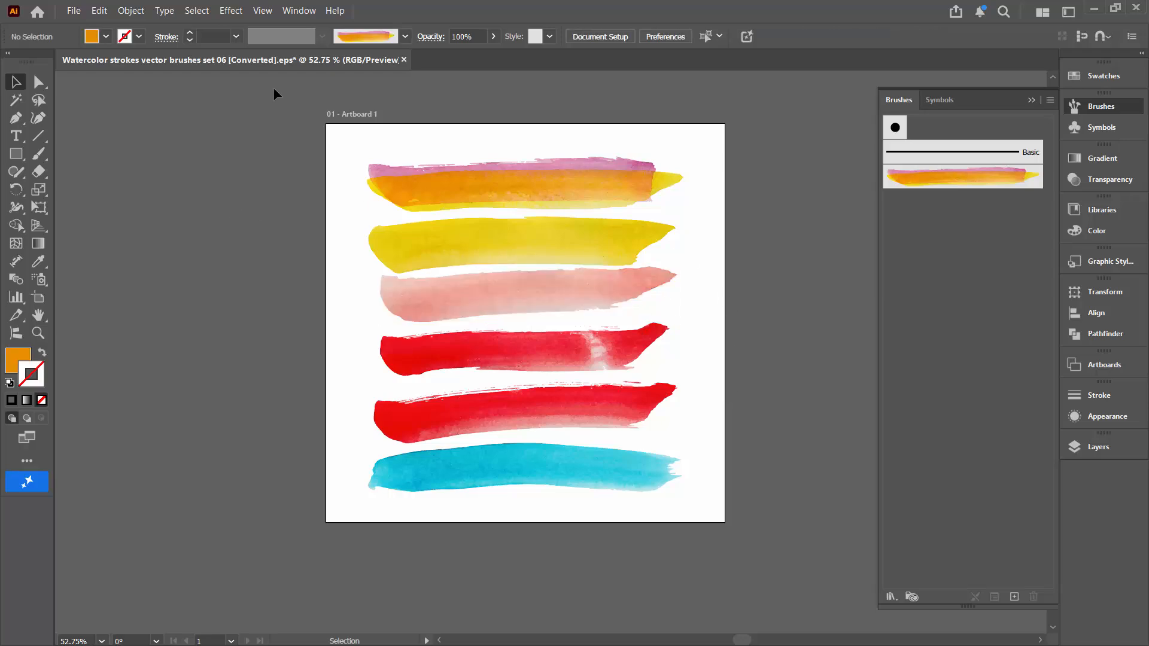
{"action": "left_click_drag", "start_coordinate": [273, 88], "coordinate": [736, 528]}
{"action": "mouse_move", "coordinate": [594, 202]}
{"action": "left_mouse_down"}
{"action": "mouse_move", "coordinate": [168, 260]}
{"action": "mouse_move", "coordinate": [198, 237]}
{"action": "left_mouse_up"}
{"action": "left_click", "coordinate": [404, 251]}
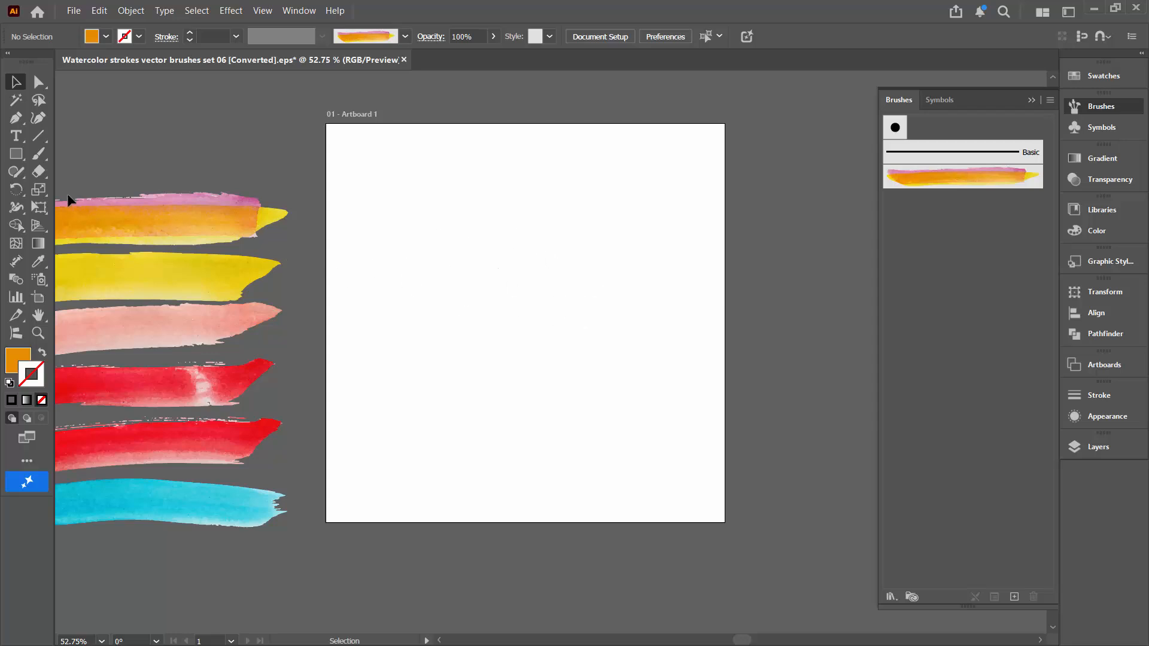
- Paint two diagonal strokes on the artboard with the new art brush, using no fill and a light turquoise stroke color
{"action": "left_click", "coordinate": [38, 154]}
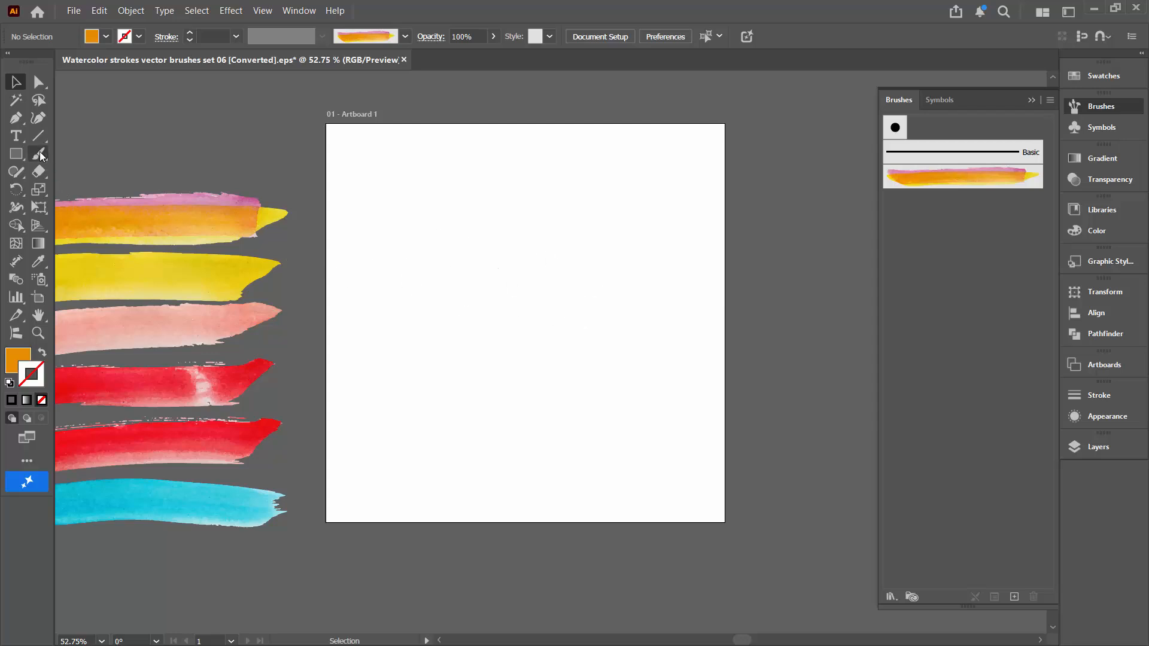
{"action": "left_click", "coordinate": [926, 180]}
{"action": "left_click", "coordinate": [42, 353]}
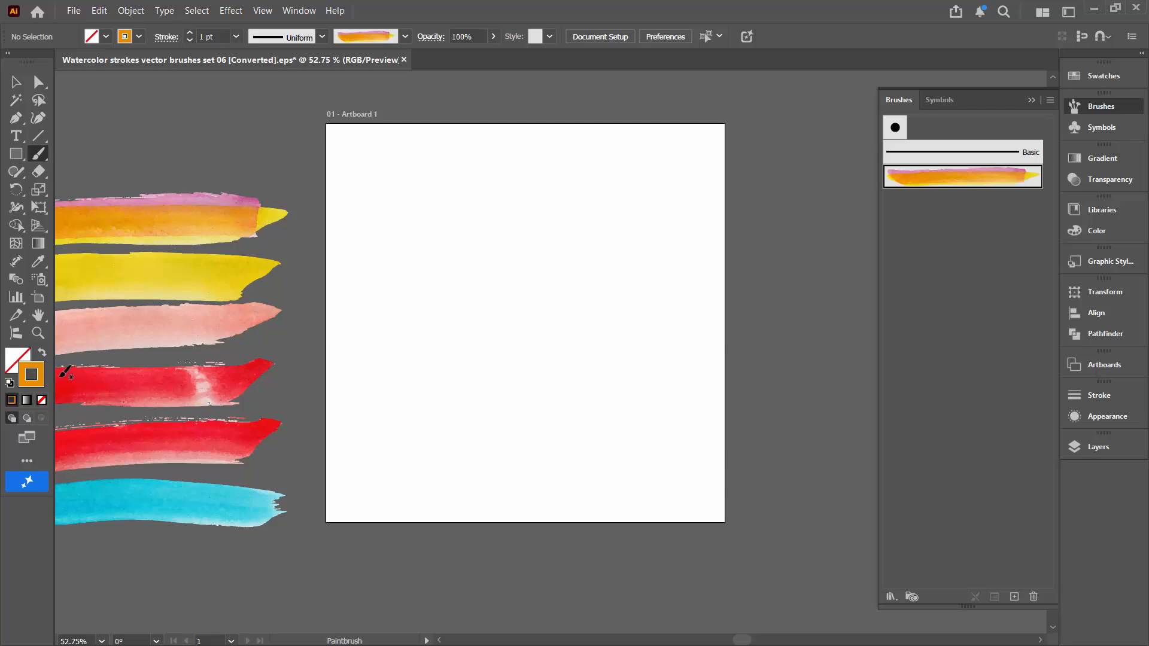
{"action": "double_click", "coordinate": [36, 376]}
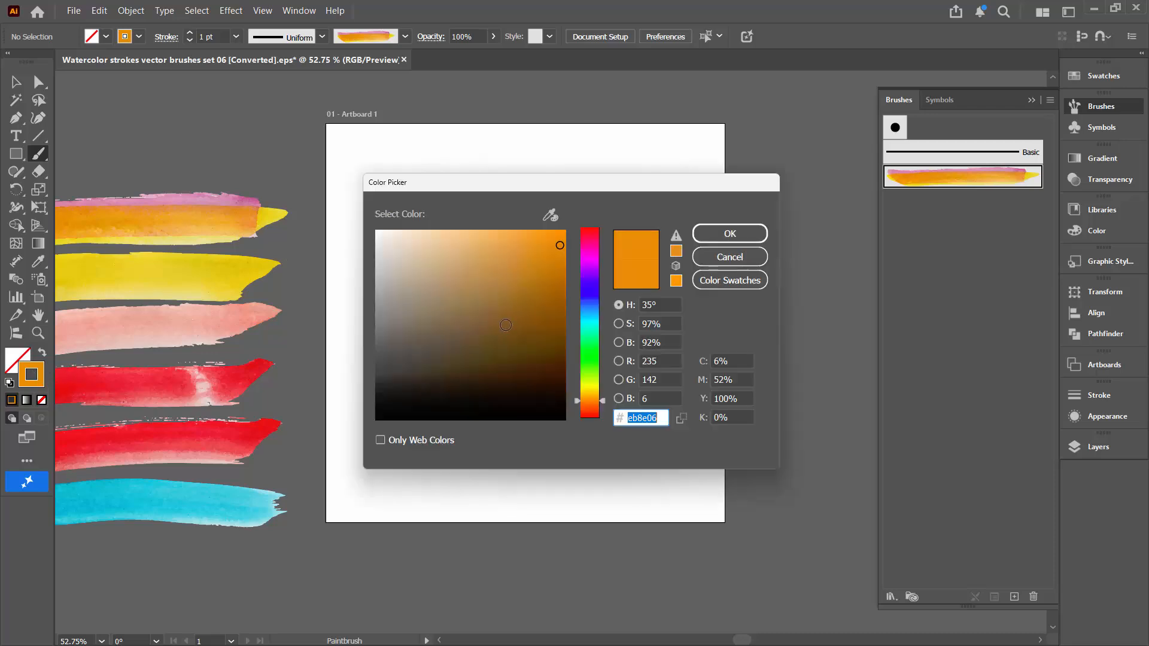
{"action": "left_click_drag", "start_coordinate": [590, 317], "coordinate": [591, 321]}
{"action": "left_click_drag", "start_coordinate": [492, 244], "coordinate": [491, 256]}
{"action": "left_click", "coordinate": [729, 234]}
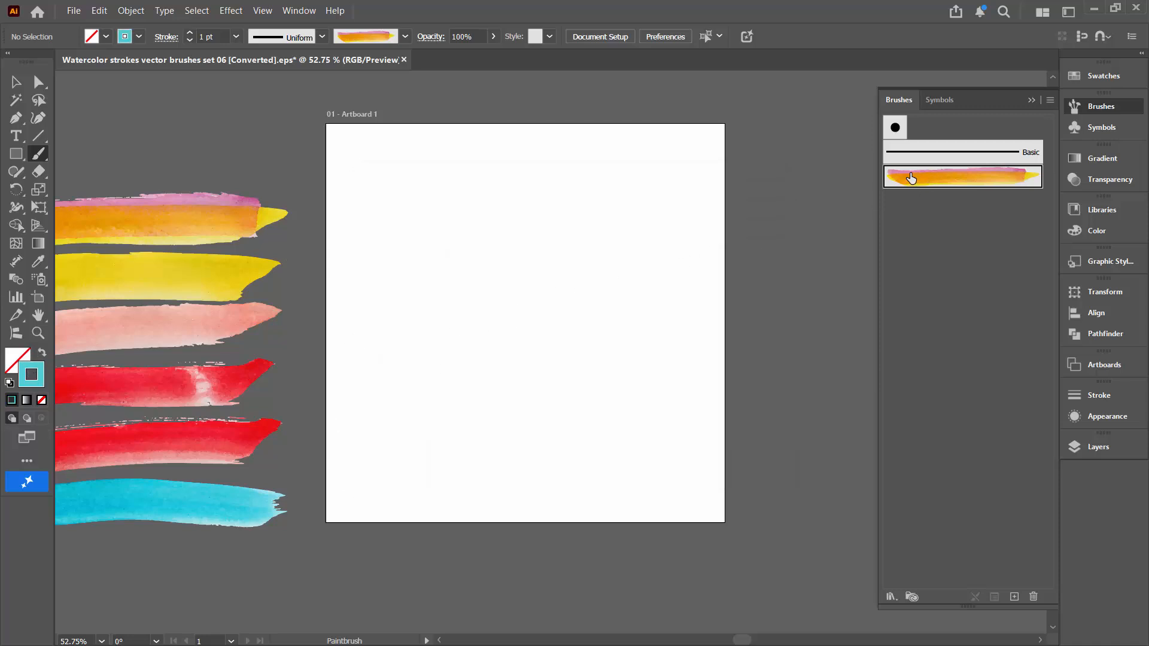
{"action": "mouse_move", "coordinate": [351, 406]}
{"action": "left_mouse_down"}
{"action": "mouse_move", "coordinate": [390, 323]}
{"action": "mouse_move", "coordinate": [570, 231]}
{"action": "mouse_move", "coordinate": [600, 163]}
{"action": "left_mouse_up"}
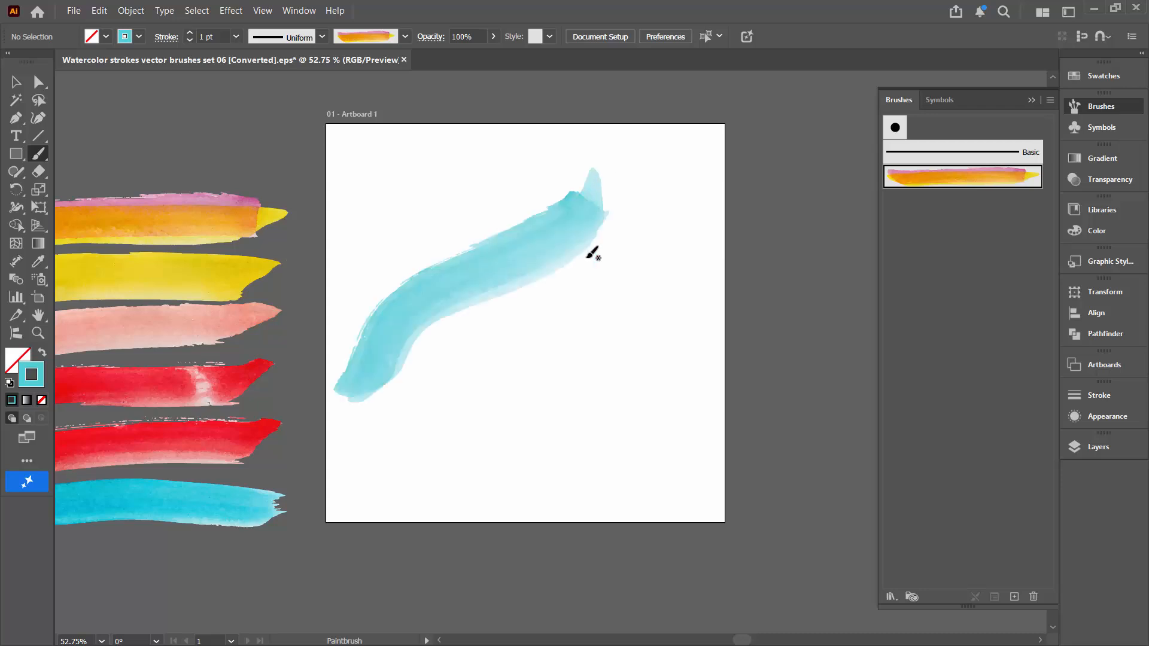
{"action": "left_click_drag", "start_coordinate": [425, 431], "coordinate": [646, 227]}
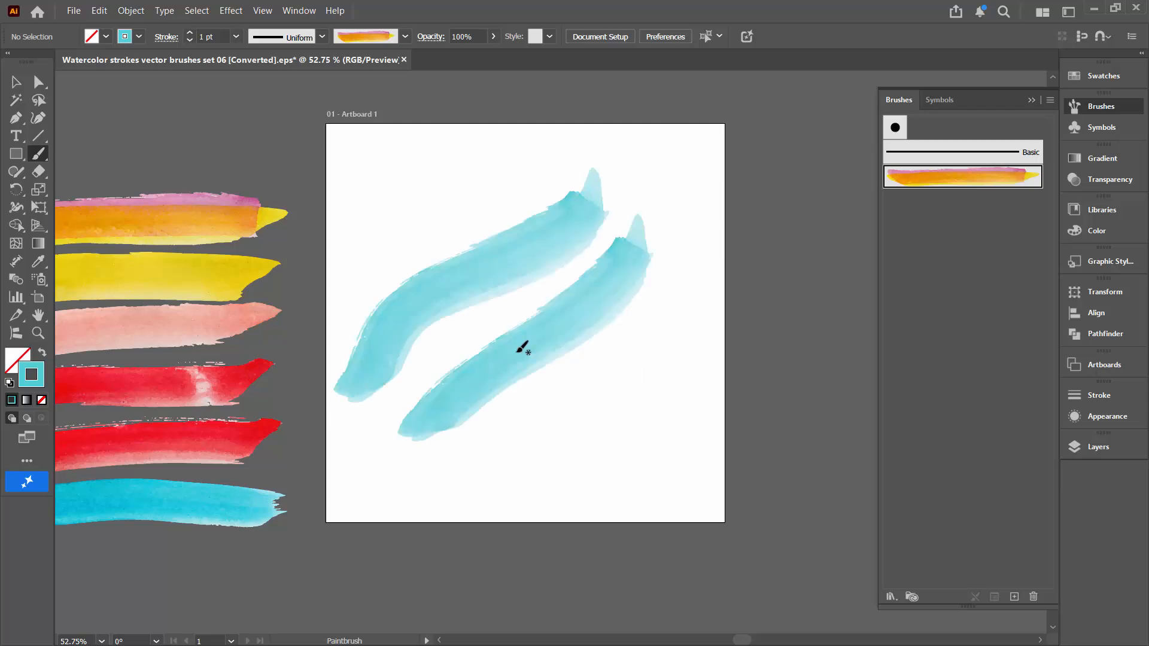
- Set the art brush's colorization method to None and choose to leave the existing strokes as they are
{"action": "double_click", "coordinate": [950, 178]}
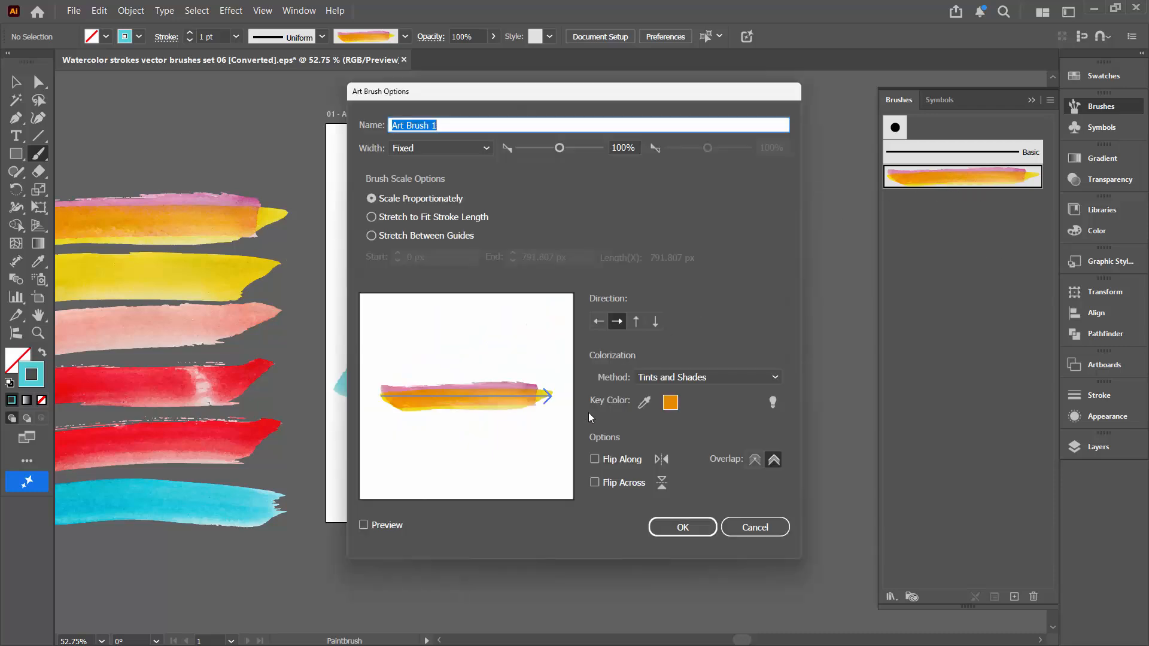
{"action": "left_click", "coordinate": [691, 377]}
{"action": "left_click", "coordinate": [659, 392]}
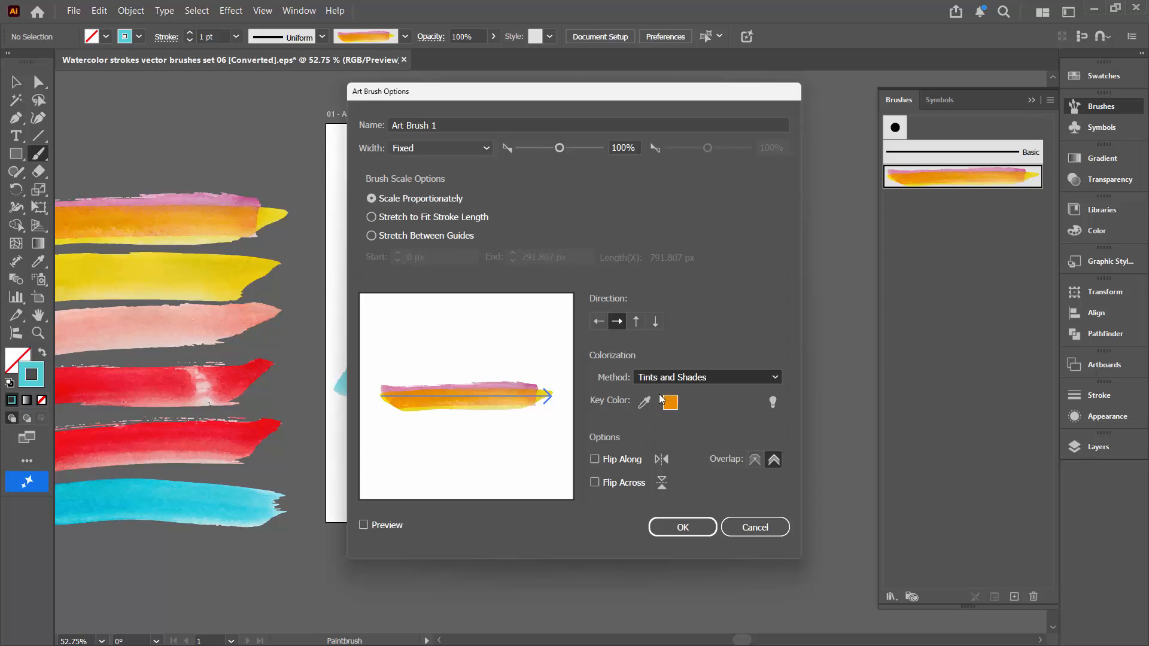
{"action": "left_click", "coordinate": [685, 527]}
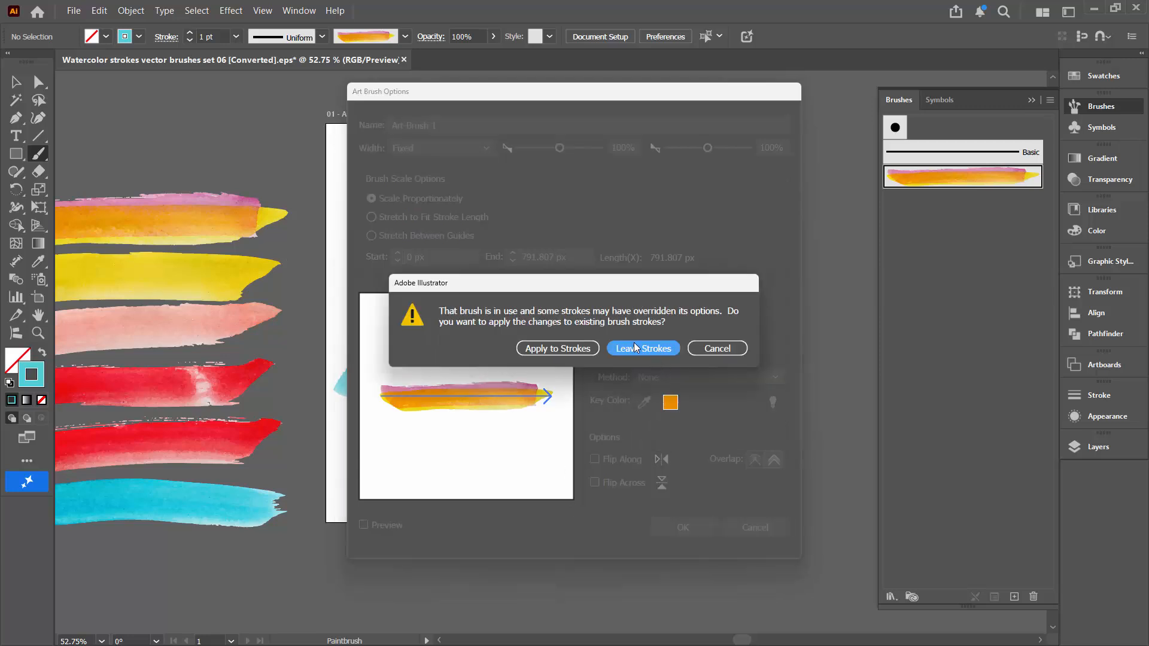
{"action": "left_click", "coordinate": [633, 346]}
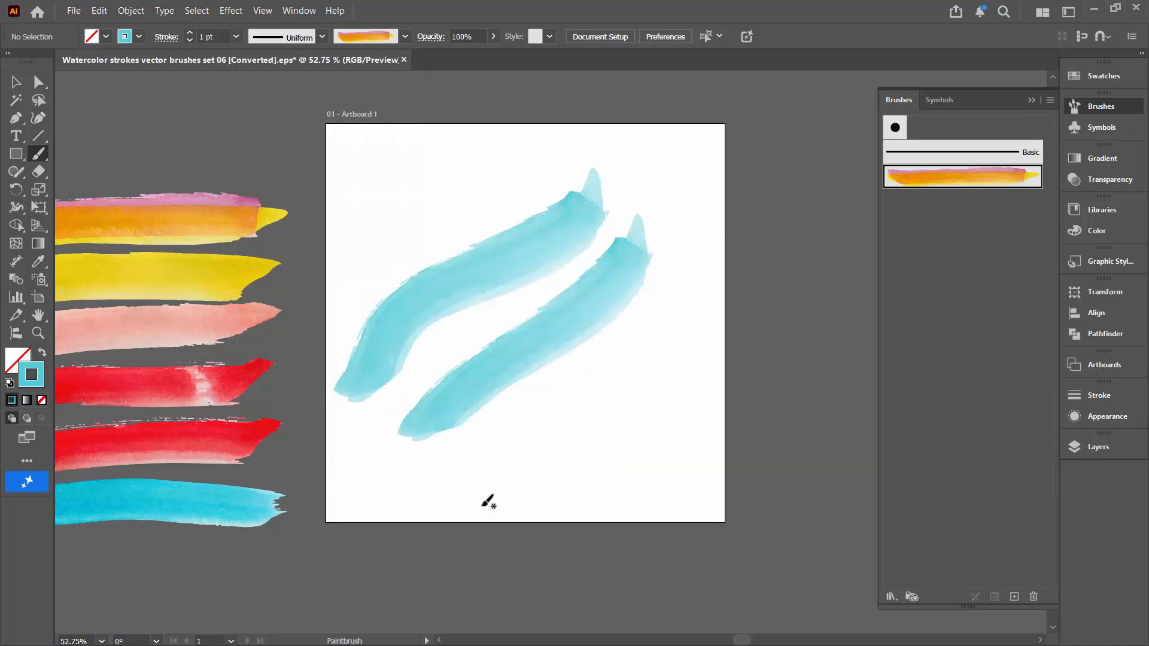
- Paint two diagonal strokes in the brush's original colors, one on each side of the turquoise strokes
{"action": "mouse_move", "coordinate": [487, 501]}
{"action": "left_mouse_down"}
{"action": "mouse_move", "coordinate": [641, 351]}
{"action": "mouse_move", "coordinate": [697, 243]}
{"action": "left_mouse_up"}
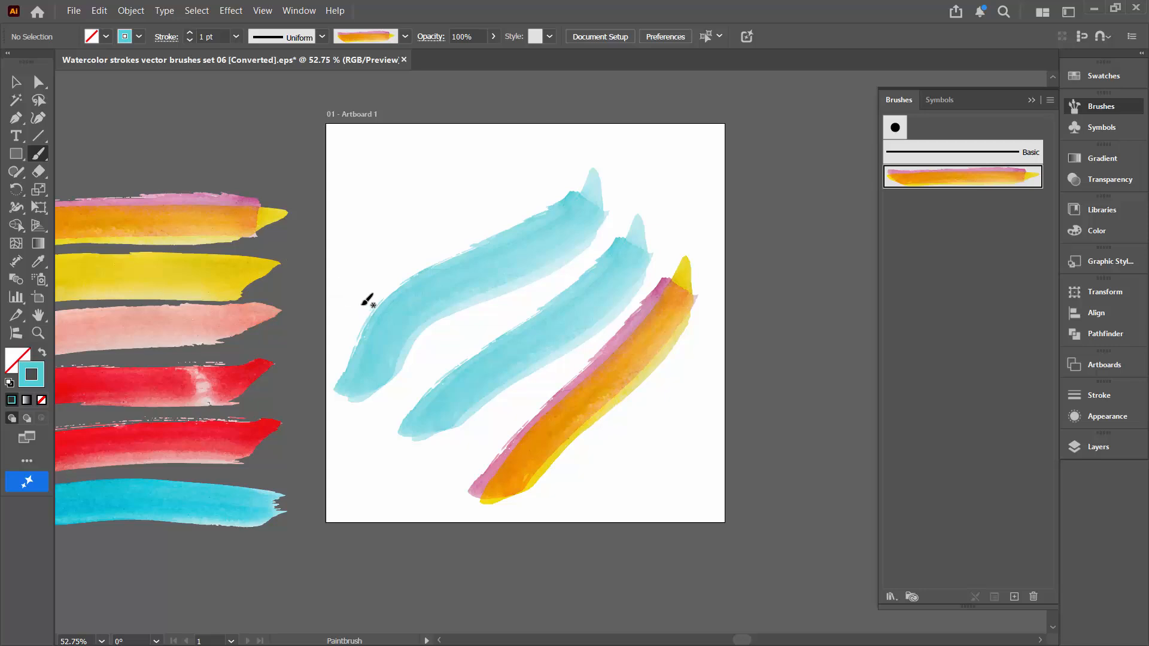
{"action": "left_click_drag", "start_coordinate": [340, 273], "coordinate": [518, 136]}
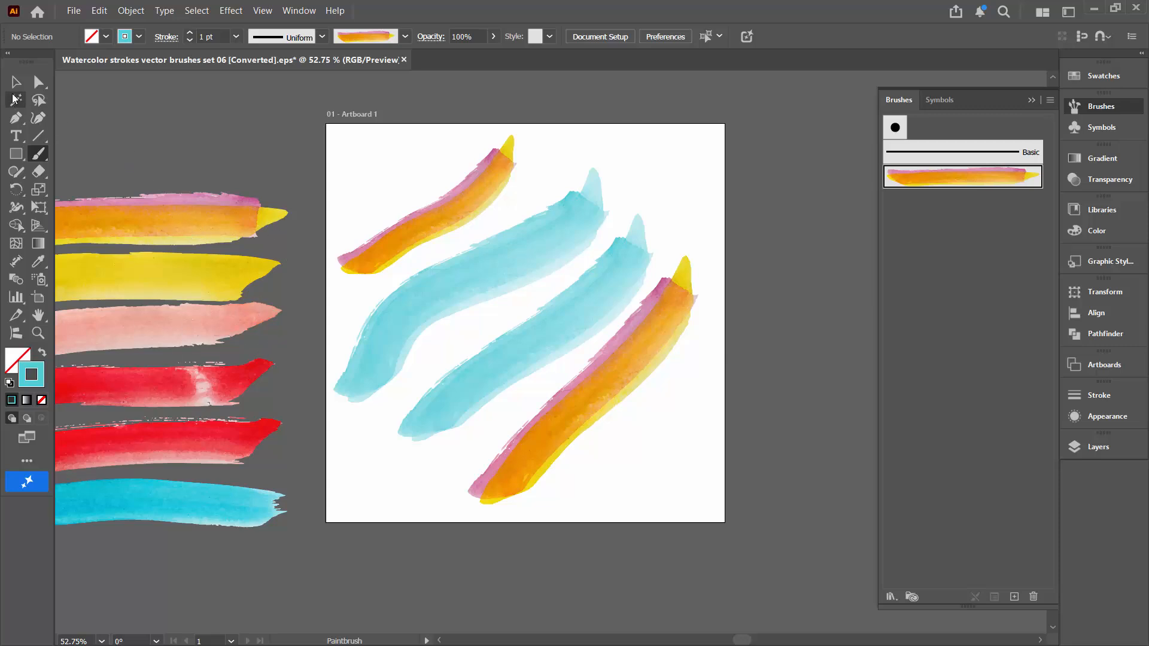
{"action": "key", "text": "v"}
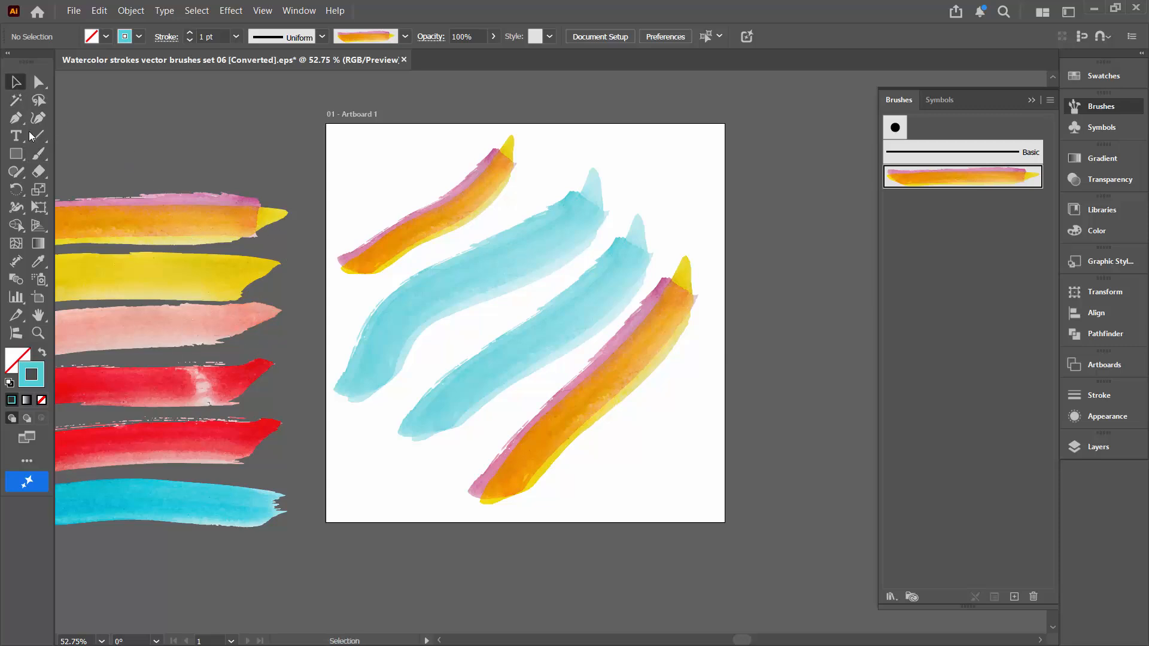
- Create an art brush from the red stroke with the pale patch, scaled proportionately, with the Tints and Shades colorization method
{"action": "left_click", "coordinate": [149, 393]}
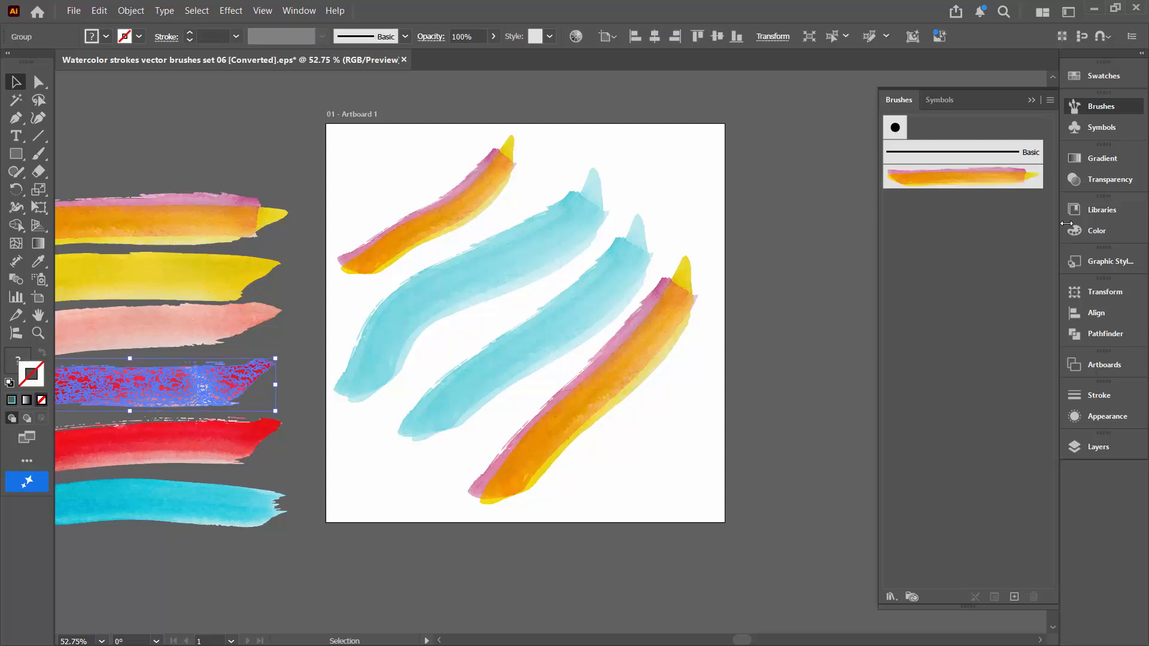
{"action": "left_click", "coordinate": [1014, 596]}
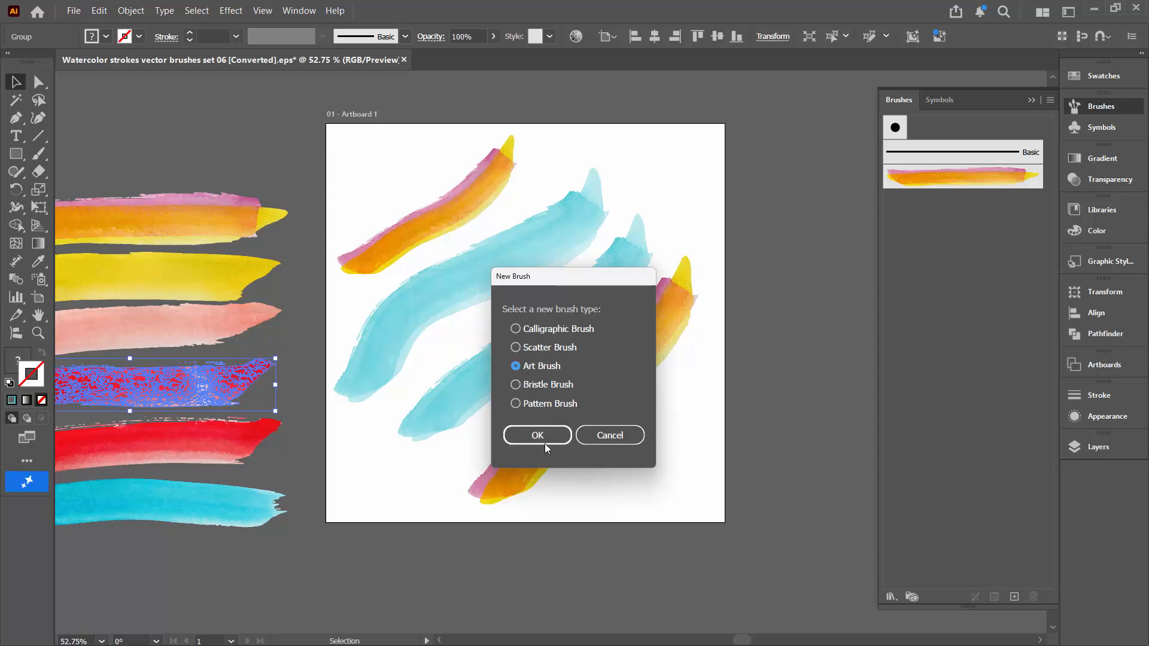
{"action": "left_click", "coordinate": [543, 440]}
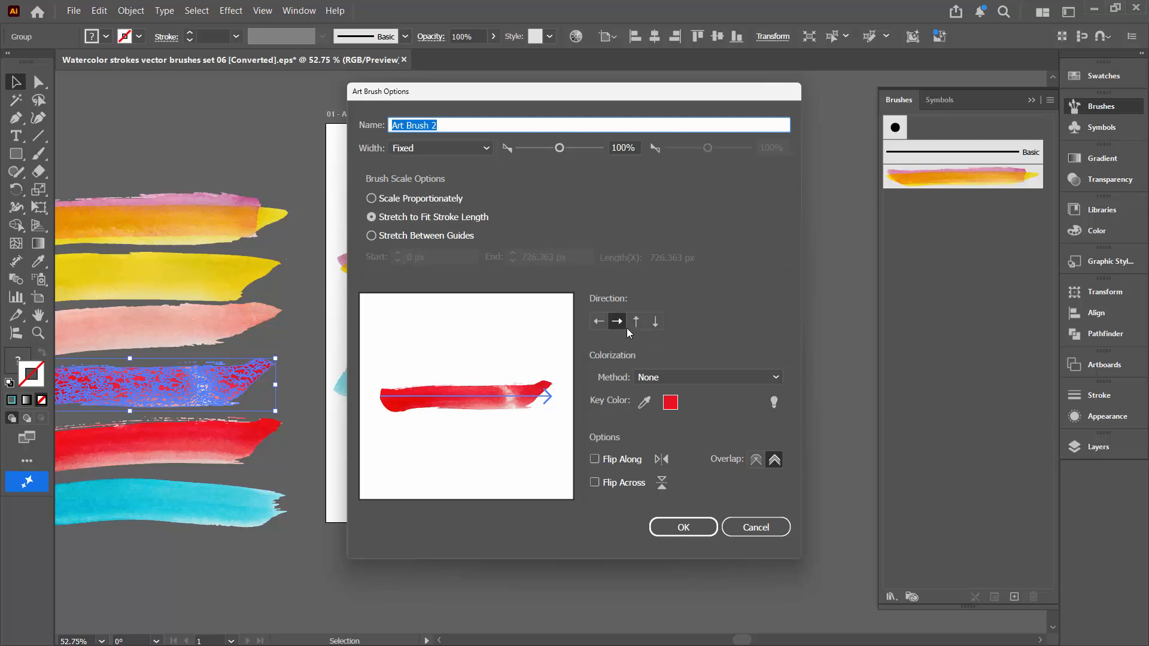
{"action": "left_click", "coordinate": [394, 201]}
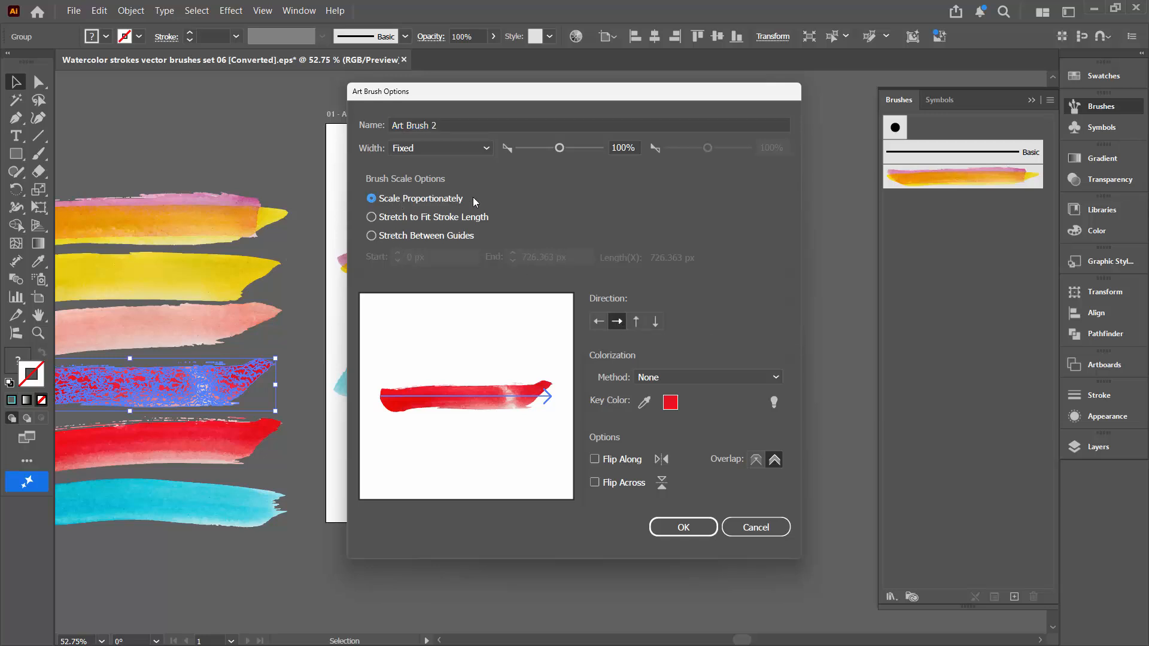
{"action": "left_click", "coordinate": [662, 377]}
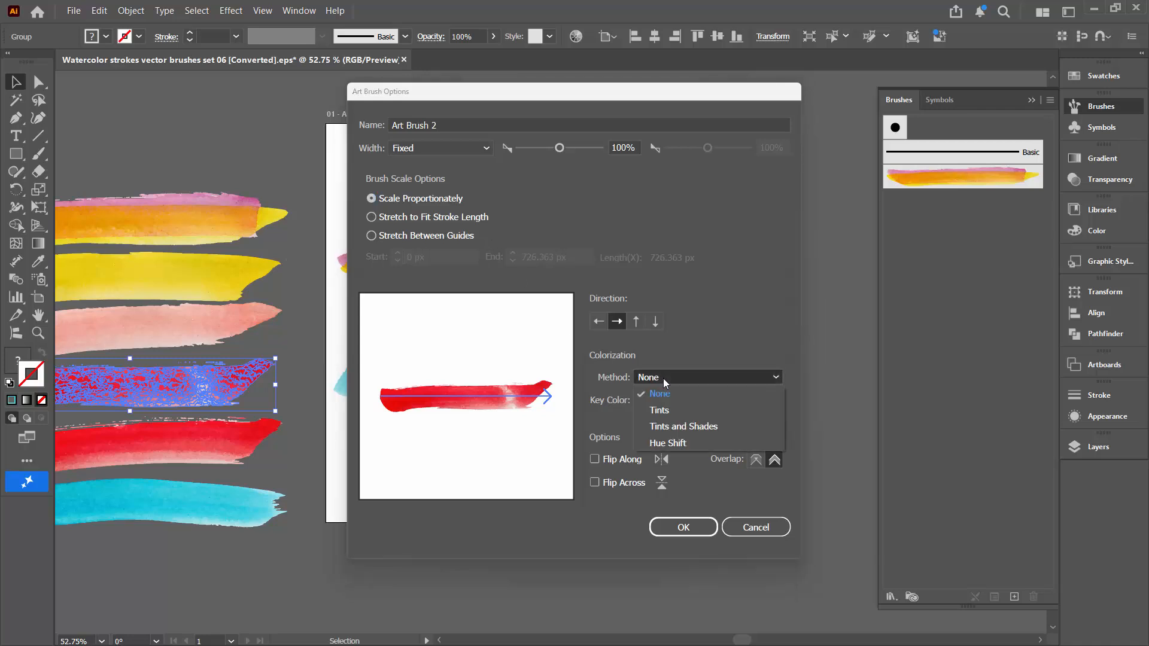
{"action": "left_click", "coordinate": [688, 428]}
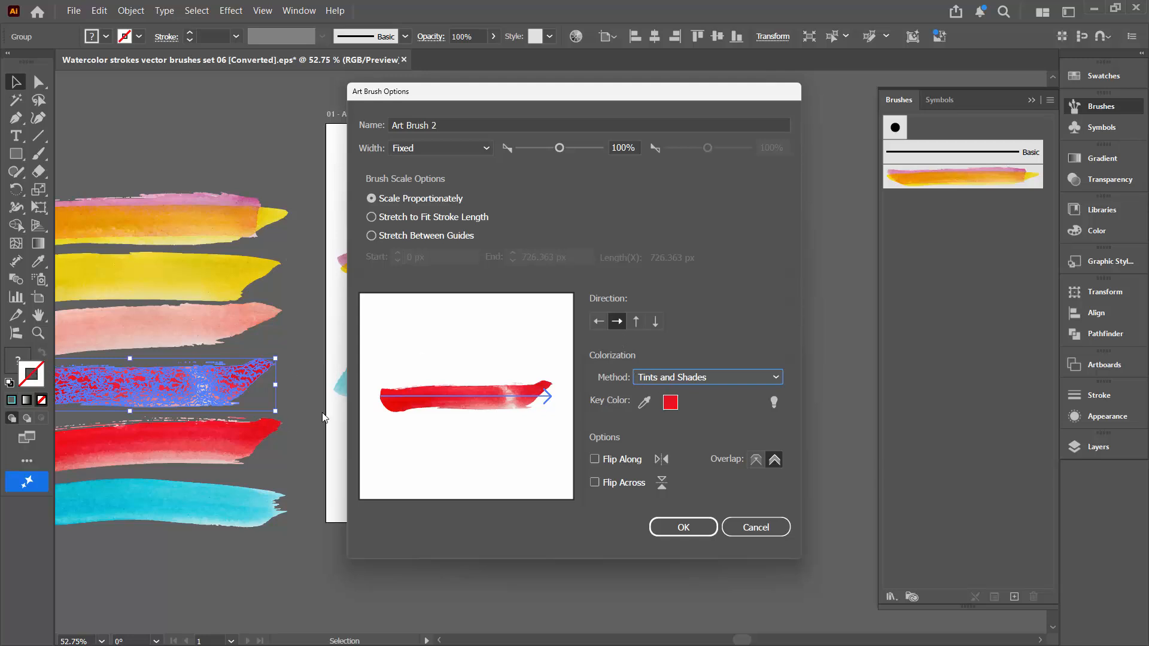
{"action": "left_click", "coordinate": [695, 530]}
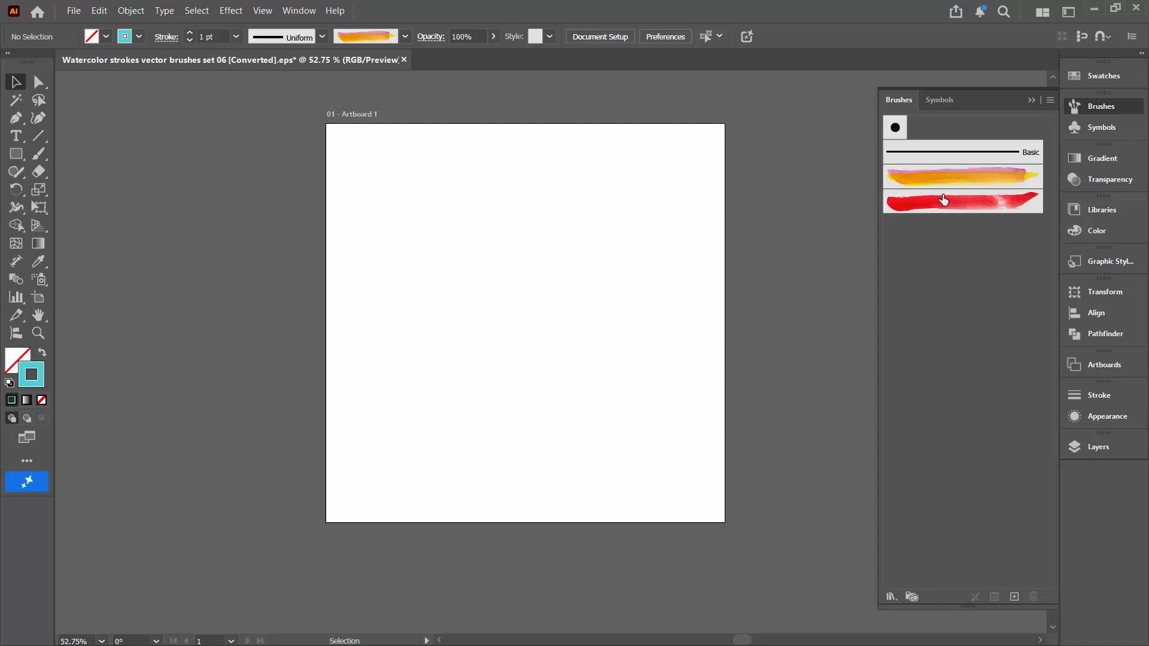
- Save the current brushes as a brush library named Watercolor strokes in the default Brushes folder
{"action": "left_click", "coordinate": [1049, 100]}
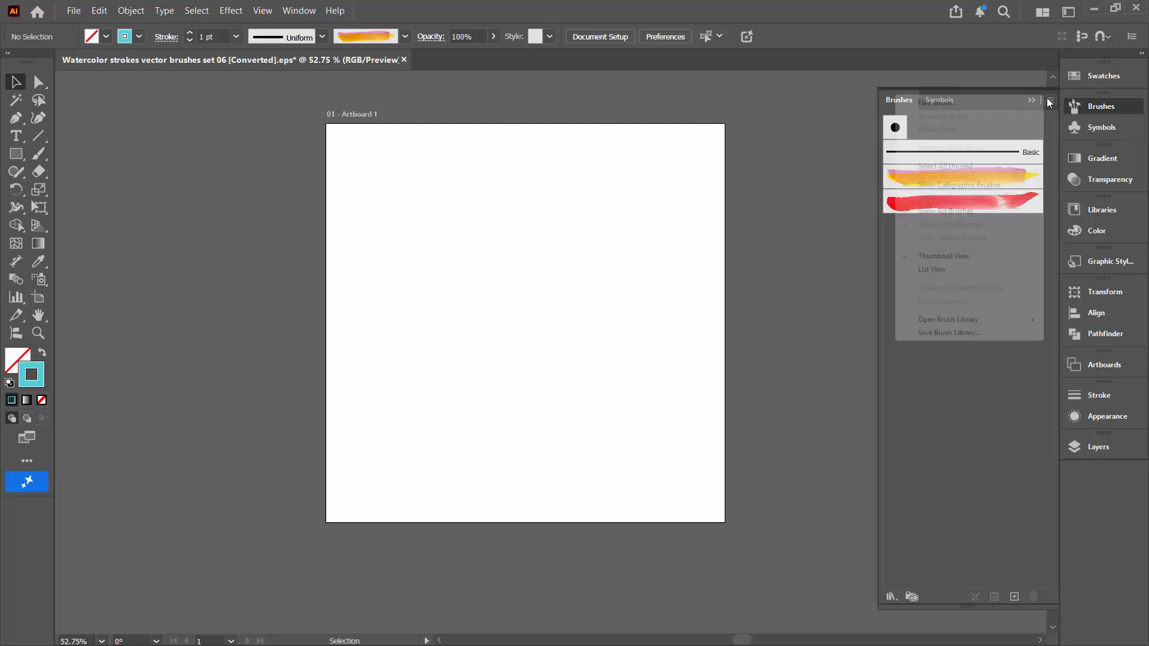
{"action": "left_click", "coordinate": [934, 332]}
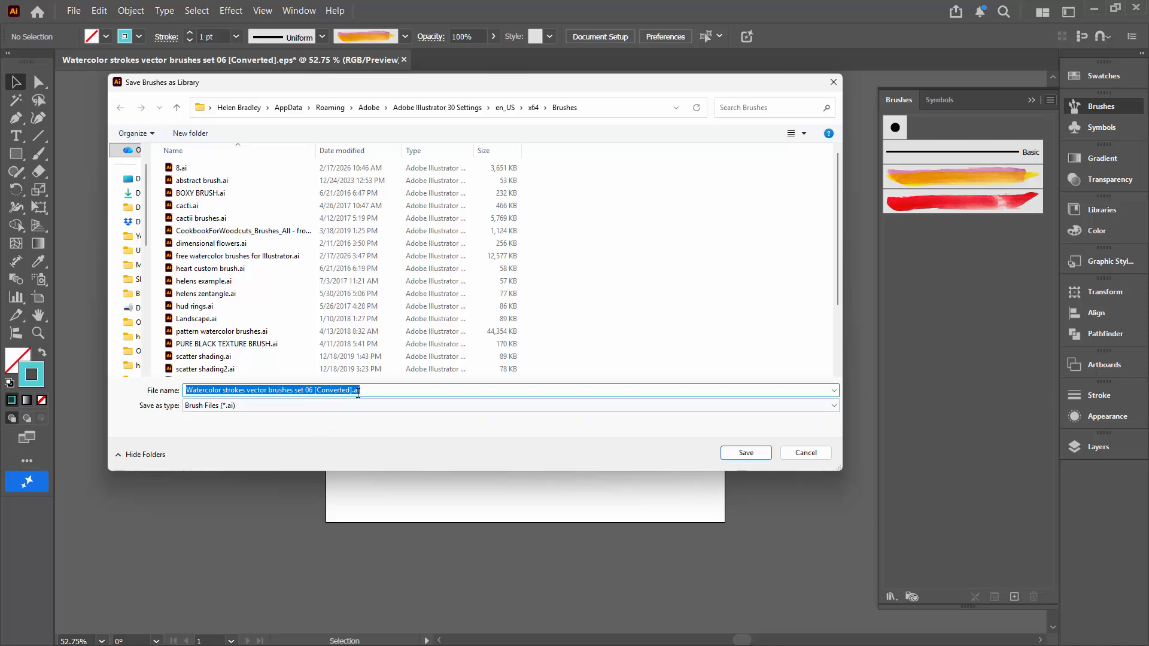
{"action": "left_click", "coordinate": [368, 390]}
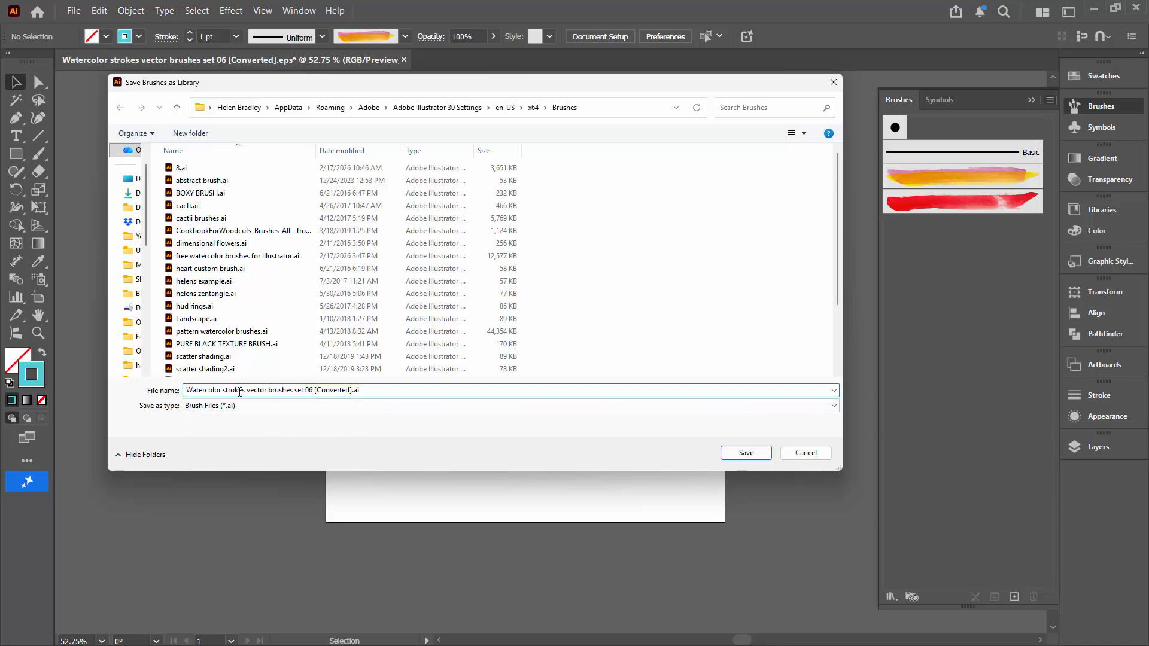
{"action": "left_click_drag", "start_coordinate": [254, 392], "coordinate": [540, 392]}
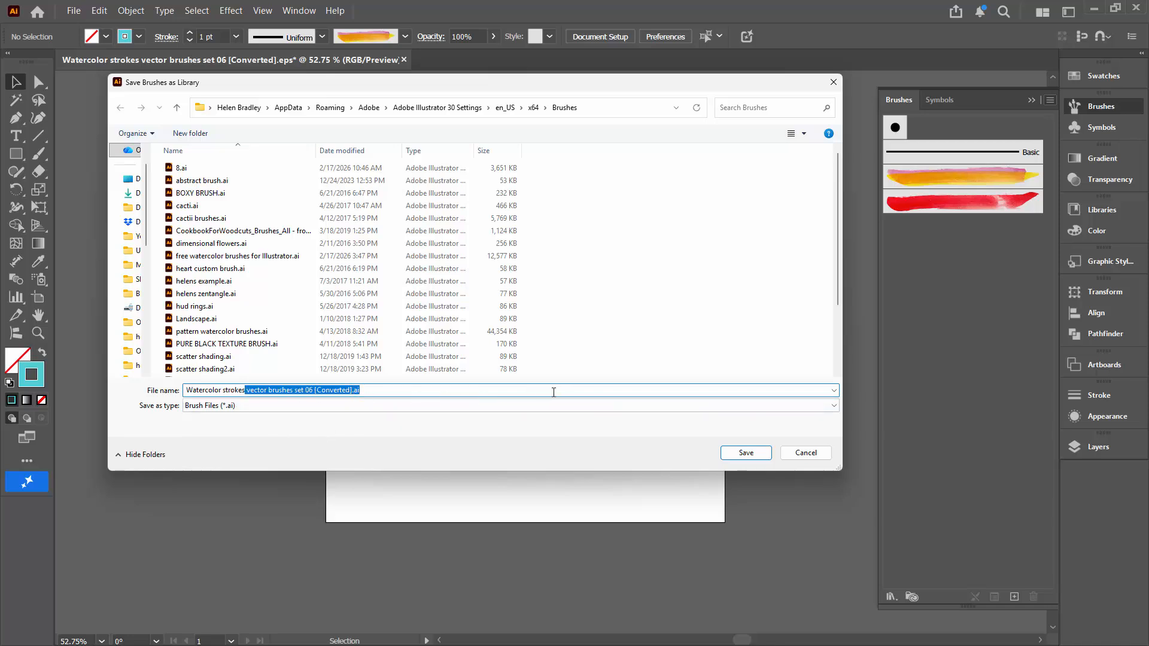
{"action": "key", "text": "BackSpace"}
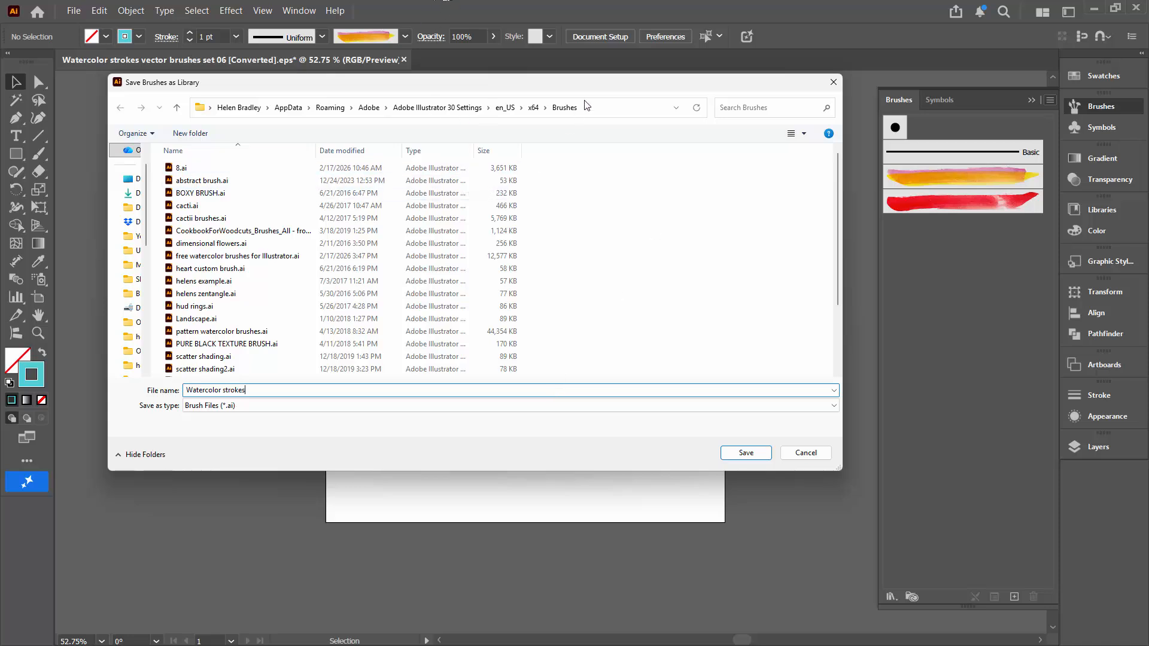
{"action": "left_click", "coordinate": [745, 453]}
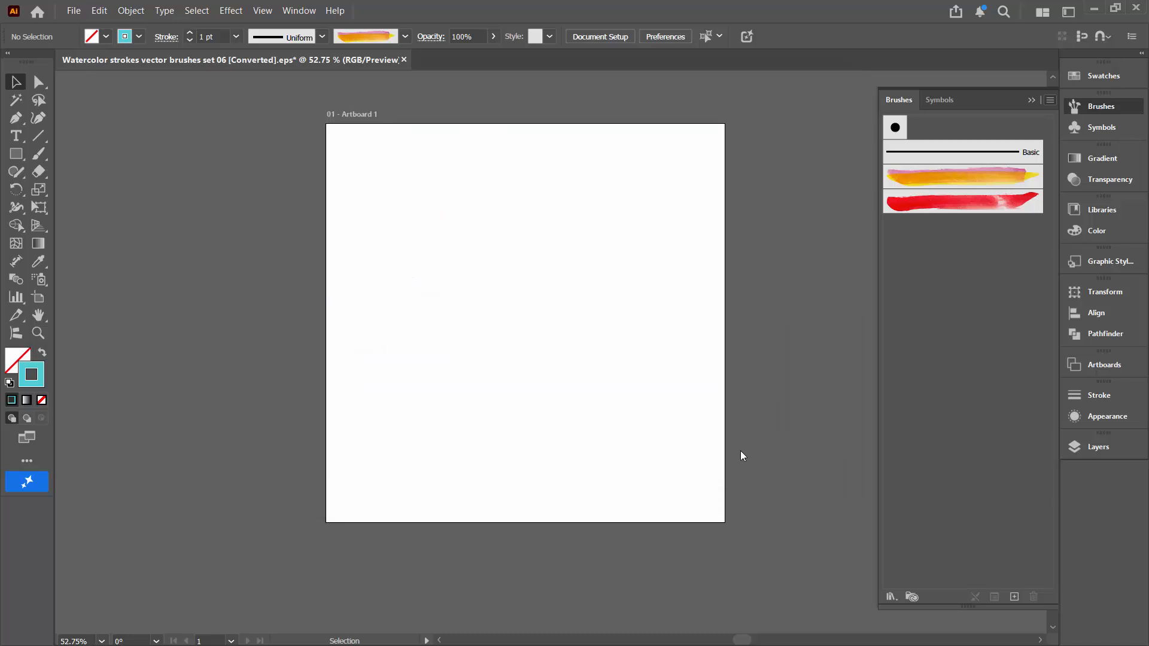
- Close the converted EPS document without saving and create a new 1920 x 1080 px web document
{"action": "left_click", "coordinate": [403, 60]}
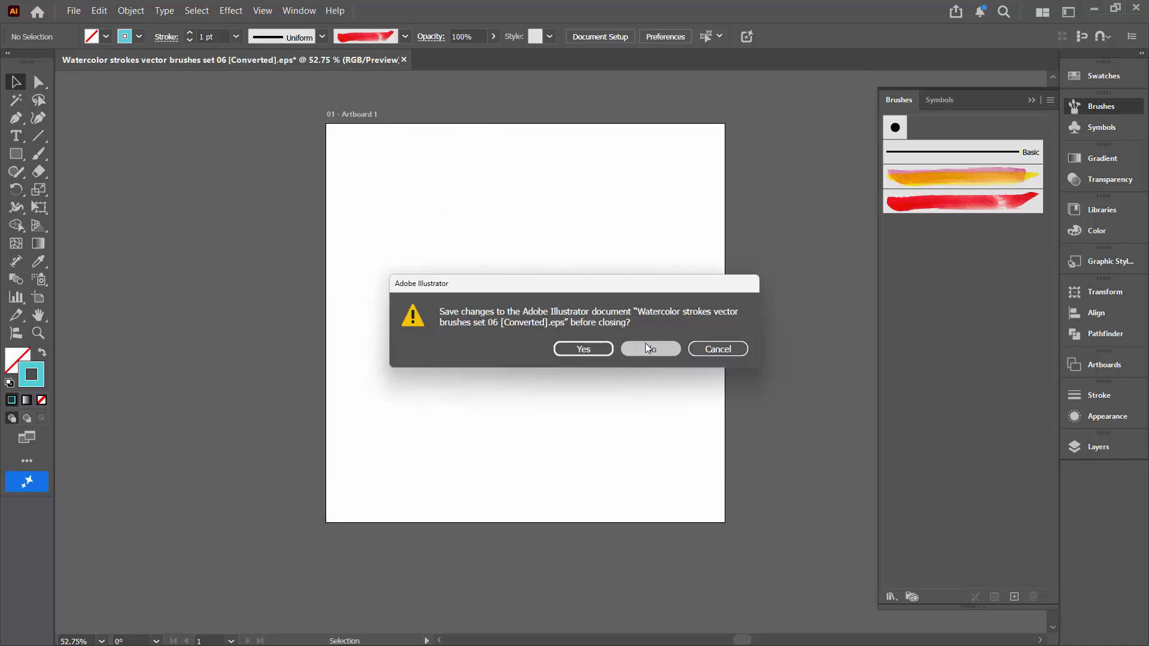
{"action": "left_click", "coordinate": [645, 347]}
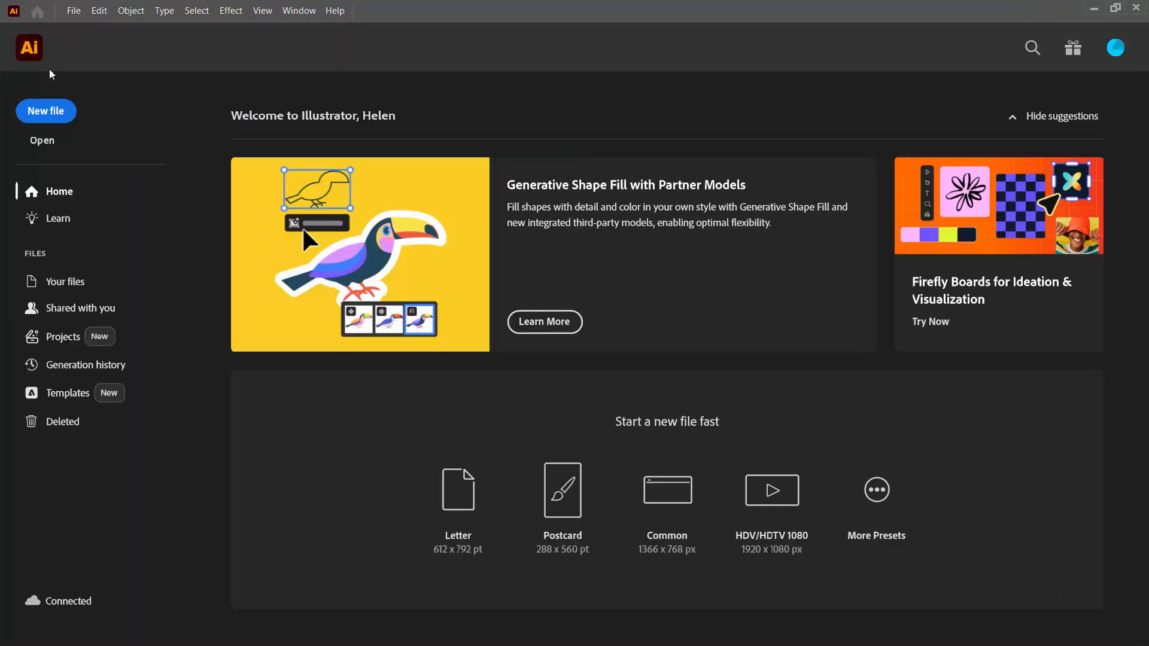
{"action": "left_click", "coordinate": [47, 107]}
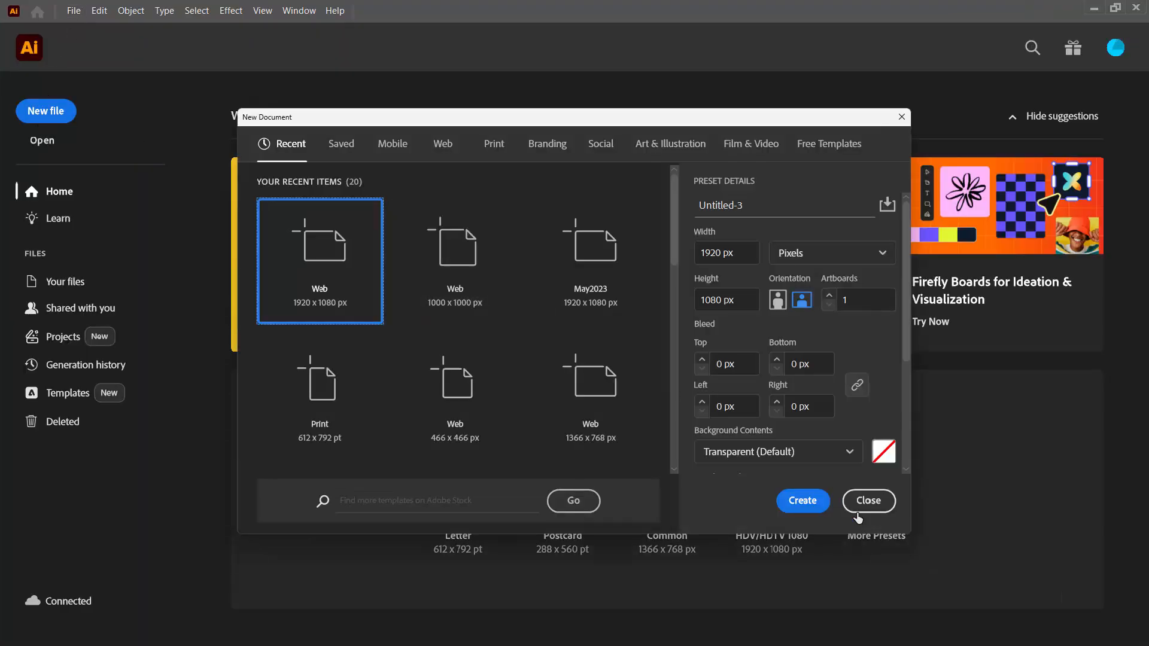
{"action": "left_click", "coordinate": [802, 500]}
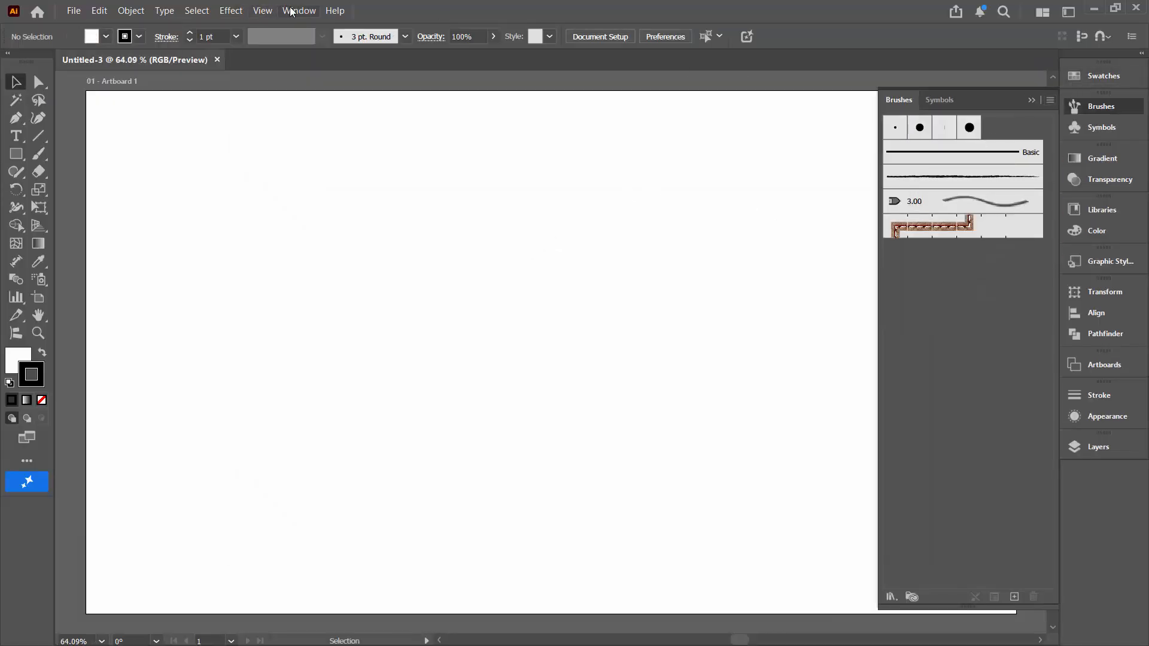
- Open the user-defined Watercolor strokes library, add its orange and red brushes to the document, and close the library
{"action": "left_click", "coordinate": [1049, 100]}
{"action": "mouse_move", "coordinate": [925, 320]}
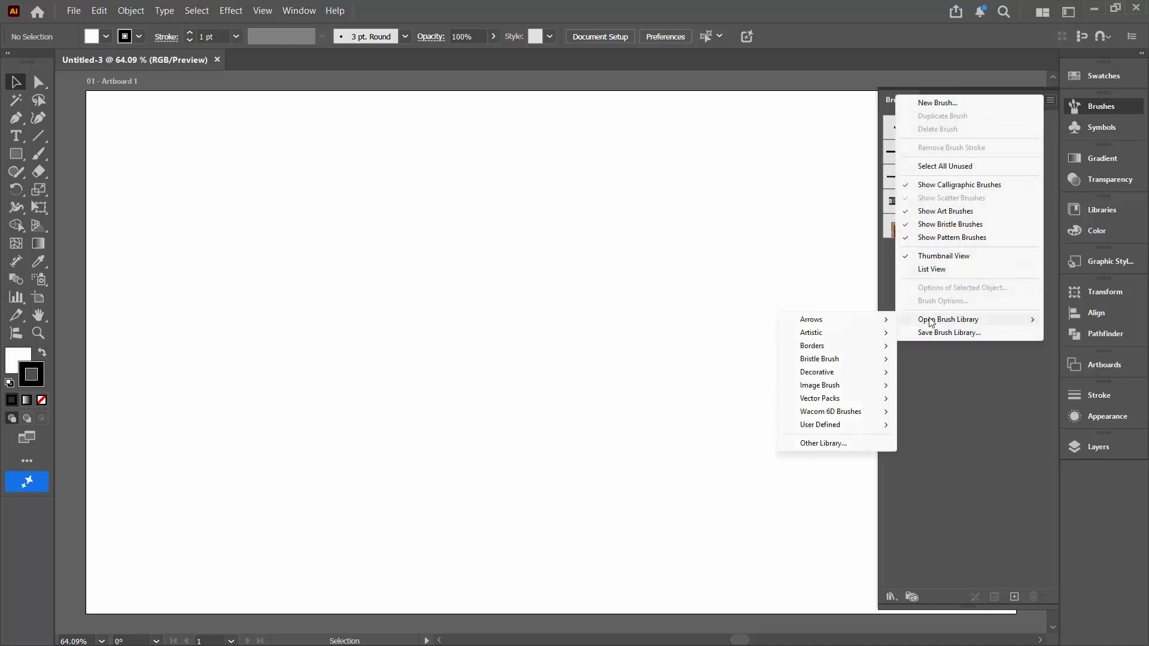
{"action": "mouse_move", "coordinate": [832, 425]}
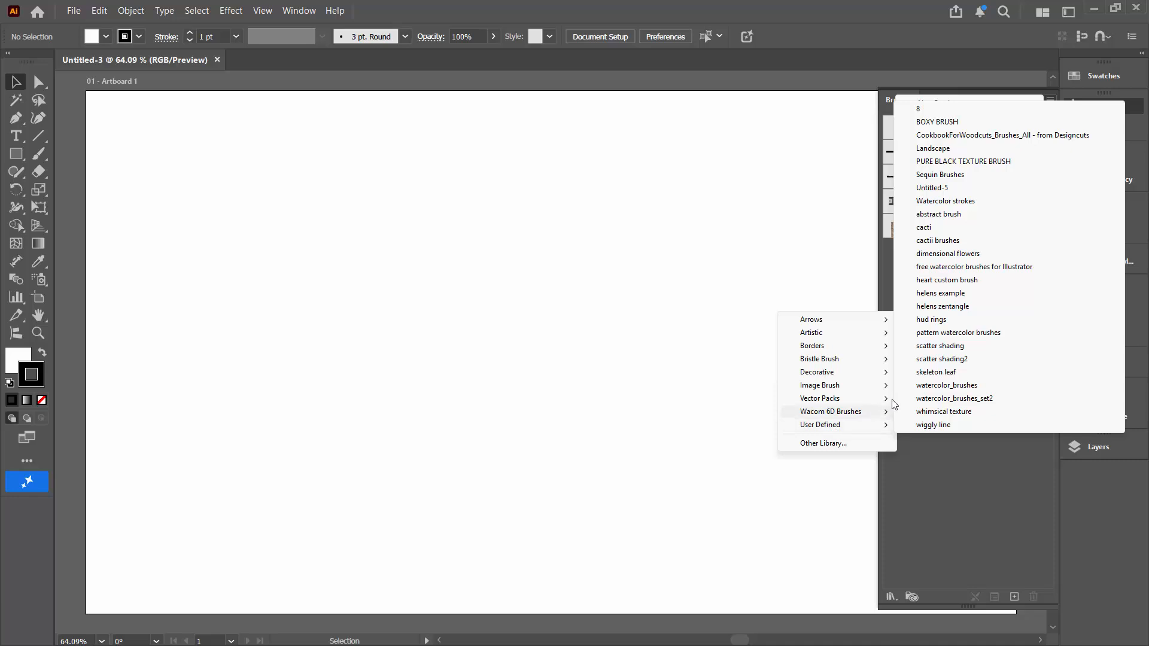
{"action": "left_click", "coordinate": [944, 203]}
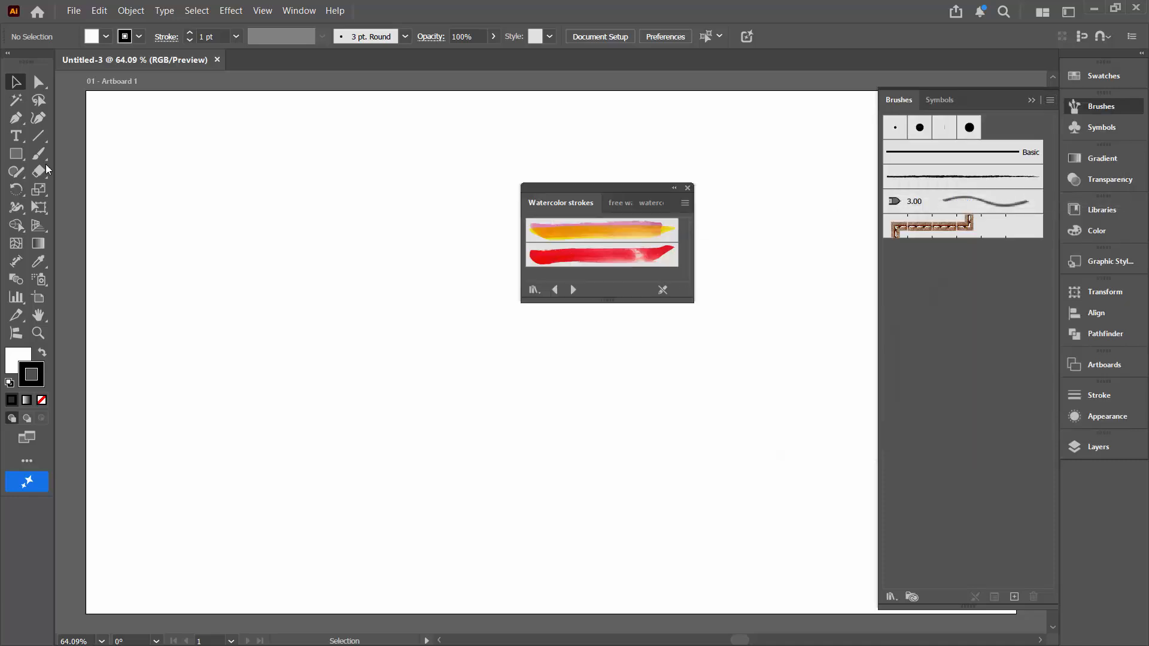
{"action": "left_click", "coordinate": [565, 230]}
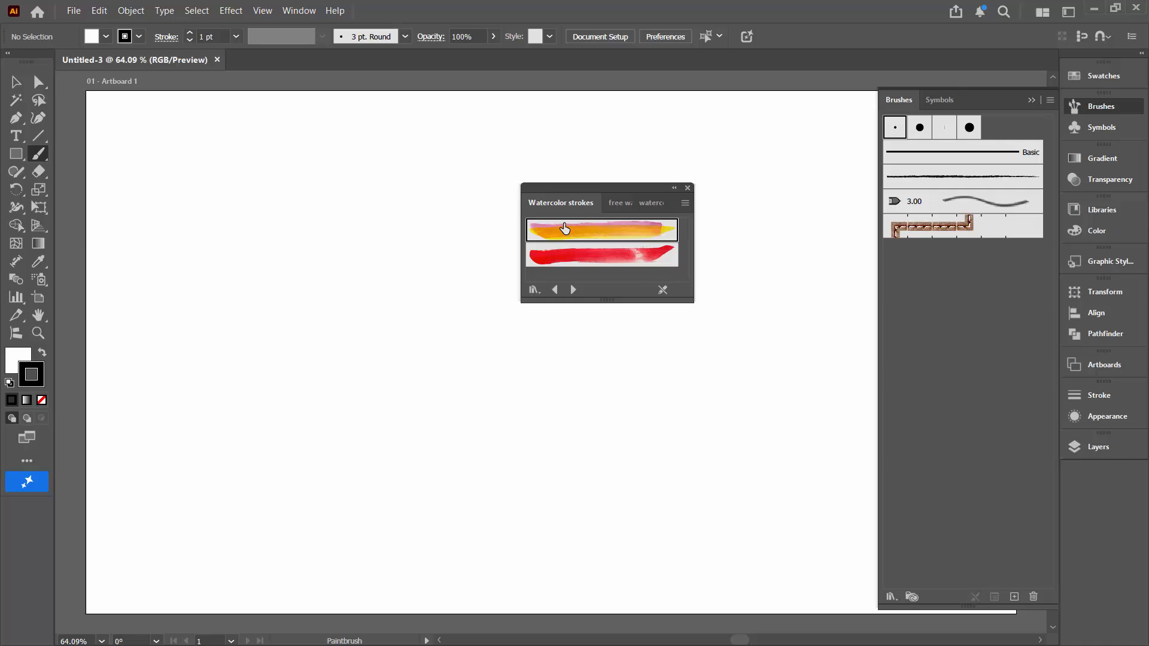
{"action": "left_click", "coordinate": [665, 232]}
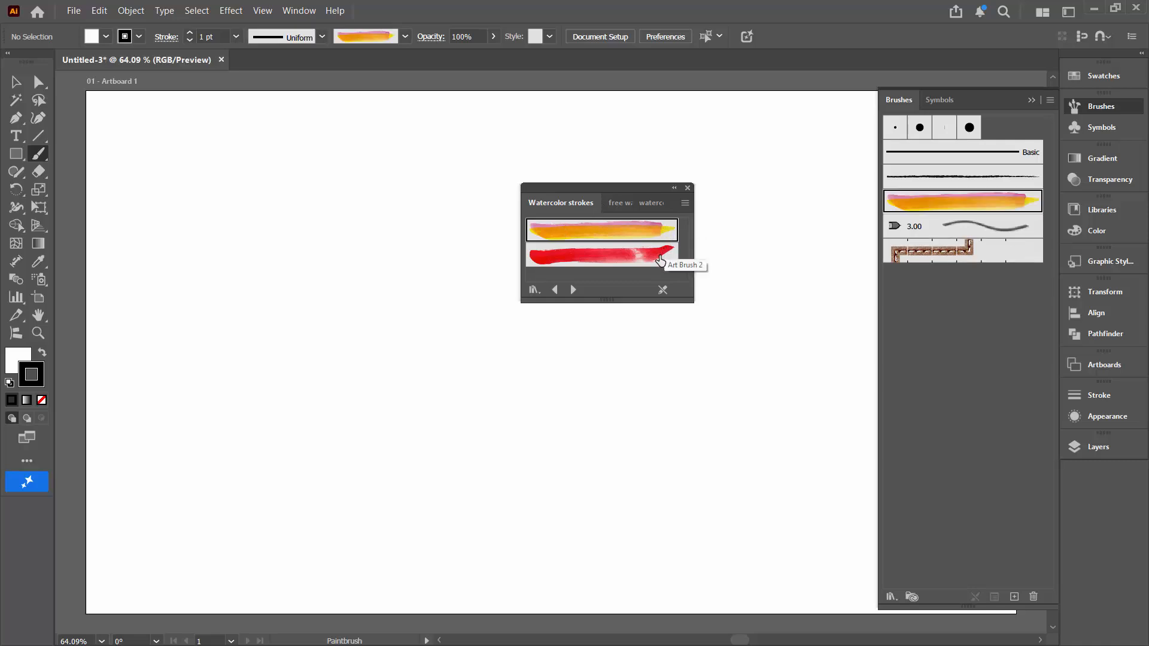
{"action": "left_click", "coordinate": [633, 259]}
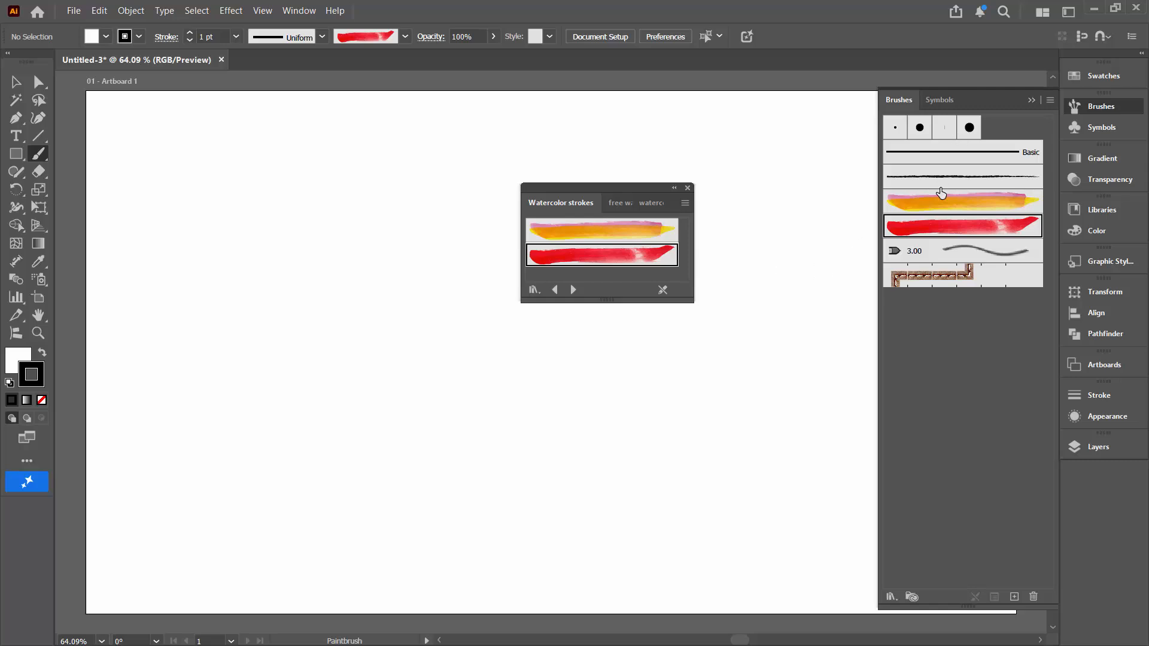
{"action": "left_click", "coordinate": [688, 191]}
- Paint a diagonal stroke with the orange watercolor brush and a second one beside it with the red brush in black
{"action": "left_click", "coordinate": [947, 207]}
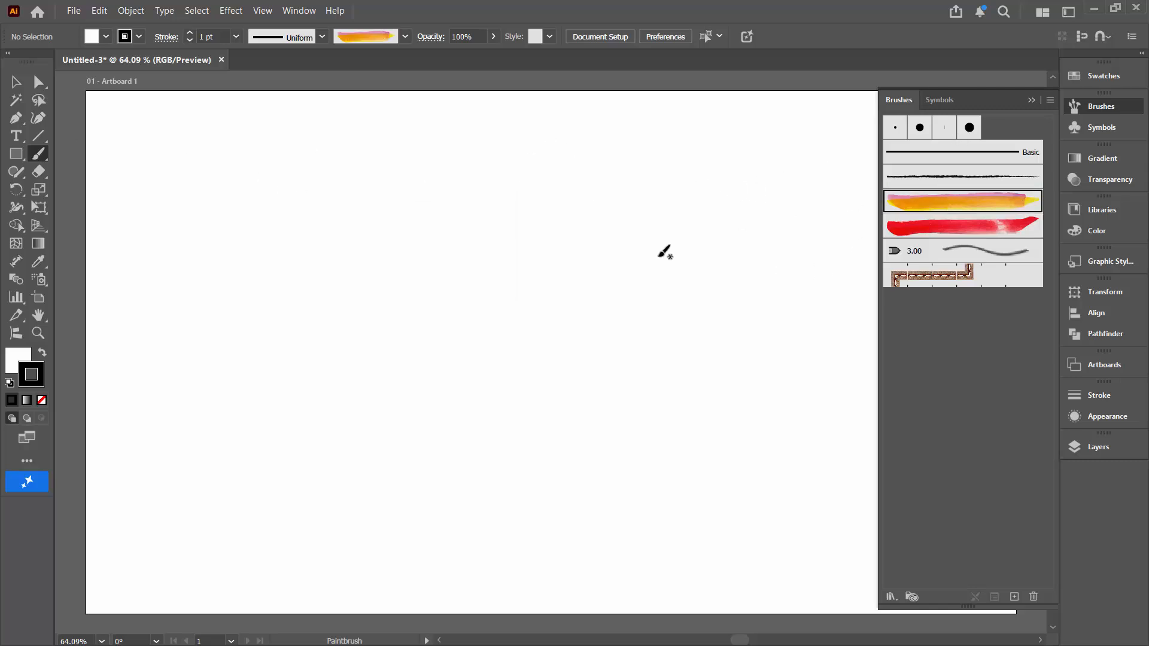
{"action": "mouse_move", "coordinate": [229, 393]}
{"action": "left_mouse_down"}
{"action": "mouse_move", "coordinate": [274, 315]}
{"action": "mouse_move", "coordinate": [497, 180]}
{"action": "left_mouse_up"}
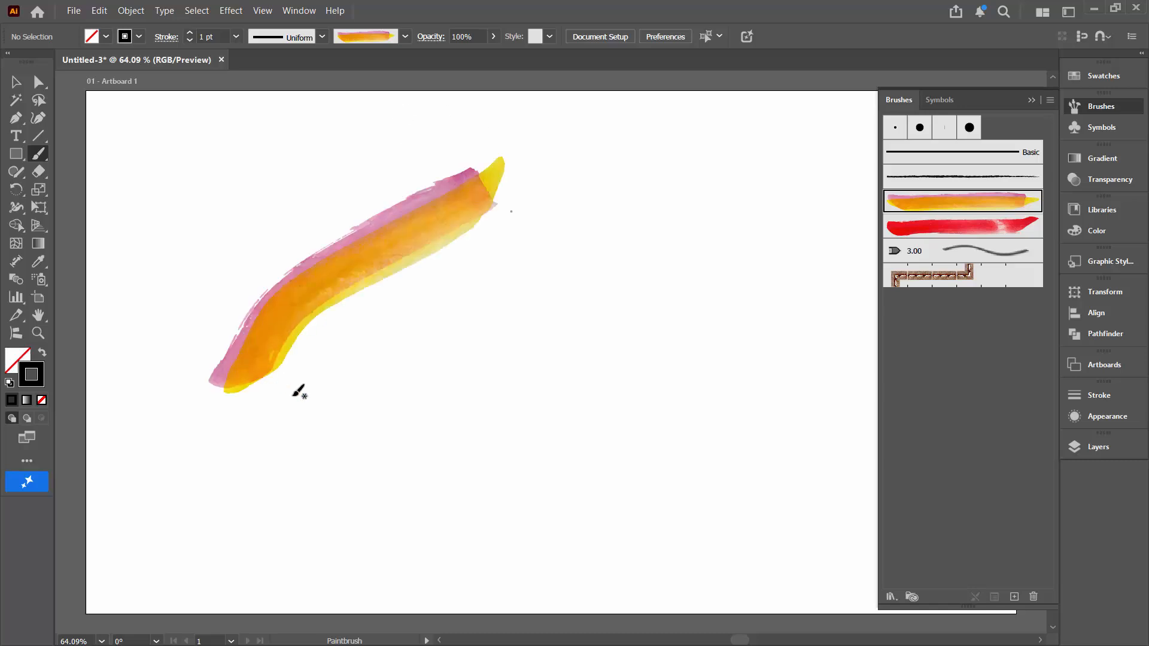
{"action": "left_click", "coordinate": [913, 228]}
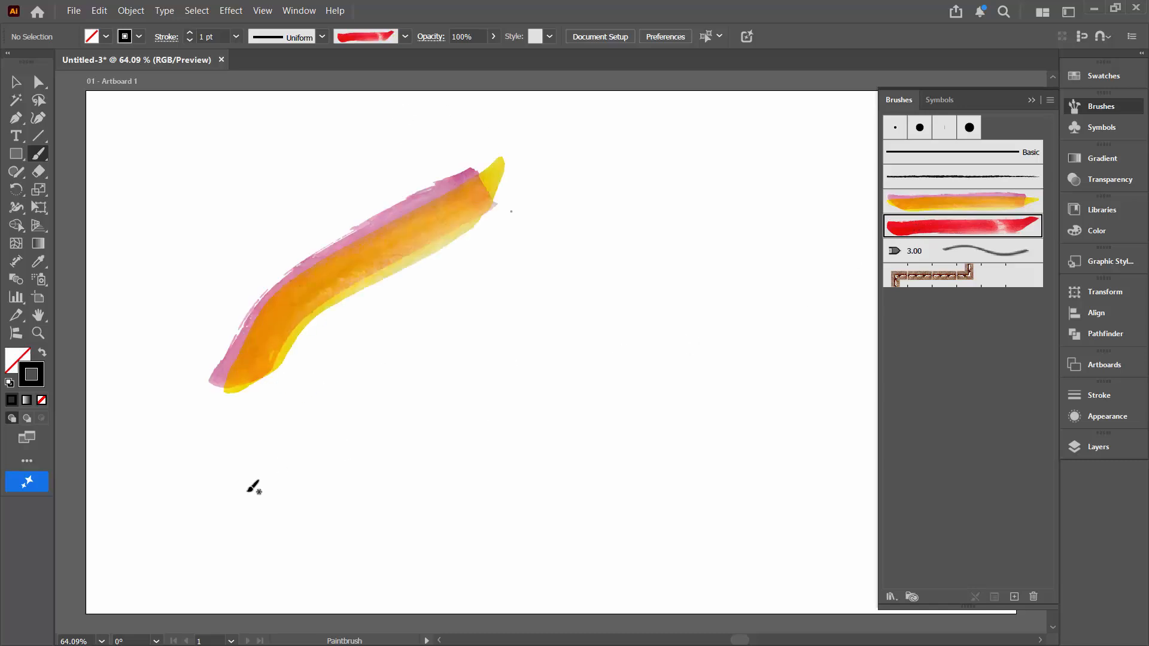
{"action": "mouse_move", "coordinate": [396, 435]}
{"action": "left_mouse_down"}
{"action": "mouse_move", "coordinate": [489, 342]}
{"action": "mouse_move", "coordinate": [659, 221]}
{"action": "left_mouse_up"}
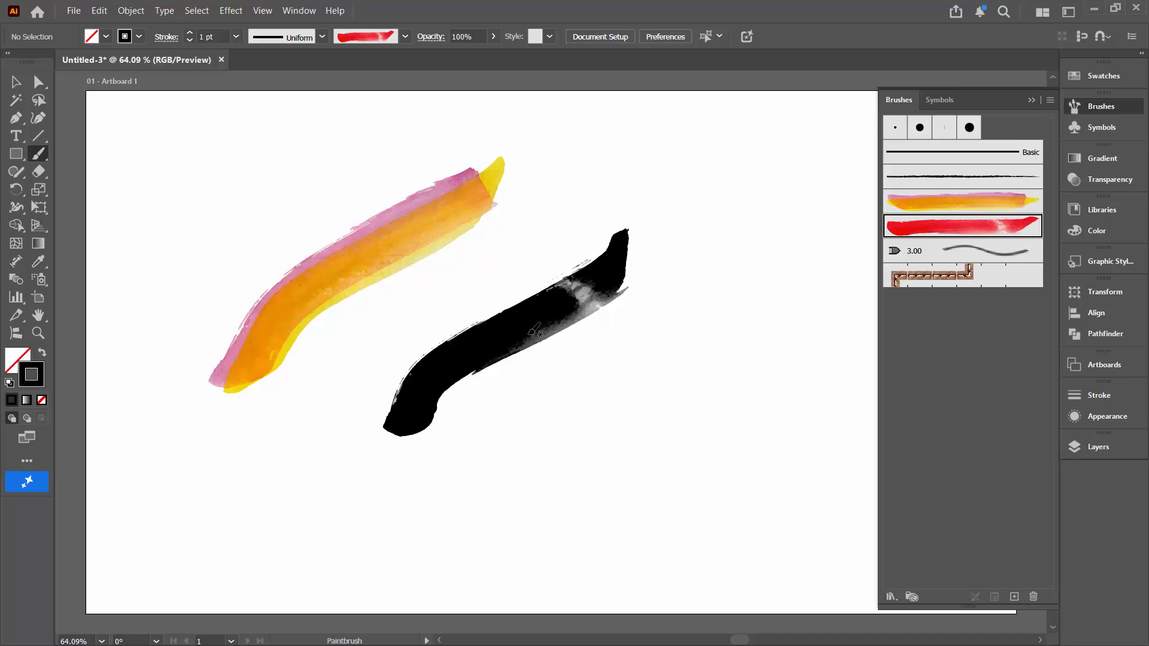
- Set the stroke color to green 51e0b7 and paint a curved diagonal stroke to the right of the black one
{"action": "double_click", "coordinate": [33, 385]}
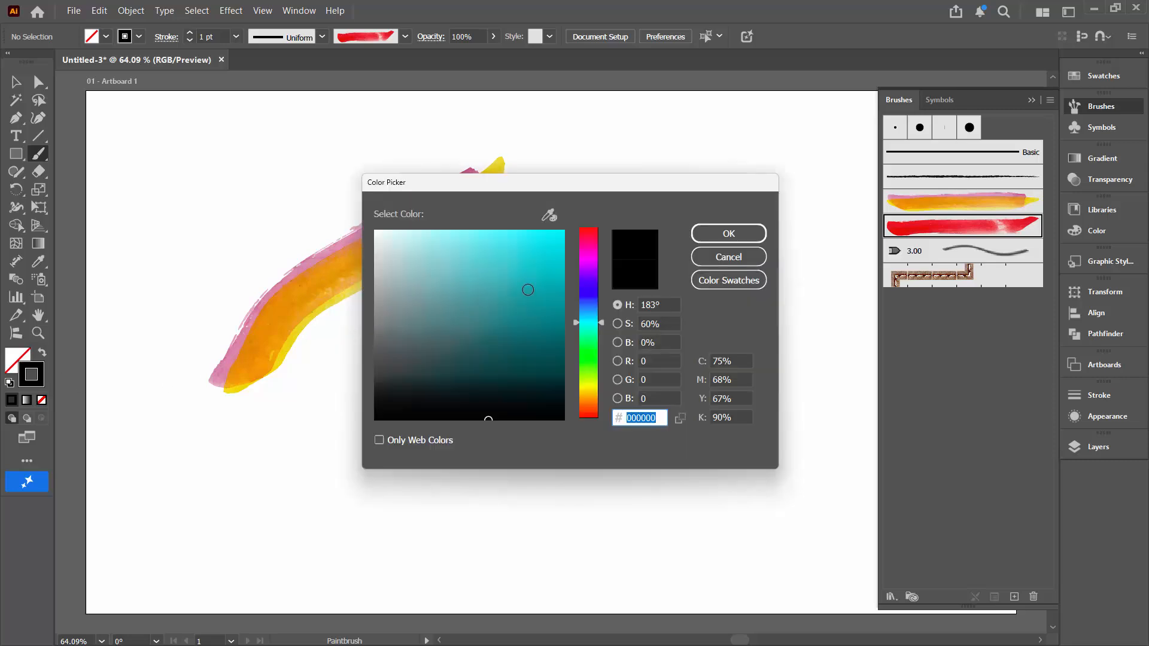
{"action": "left_click", "coordinate": [536, 275]}
{"action": "left_click", "coordinate": [498, 253]}
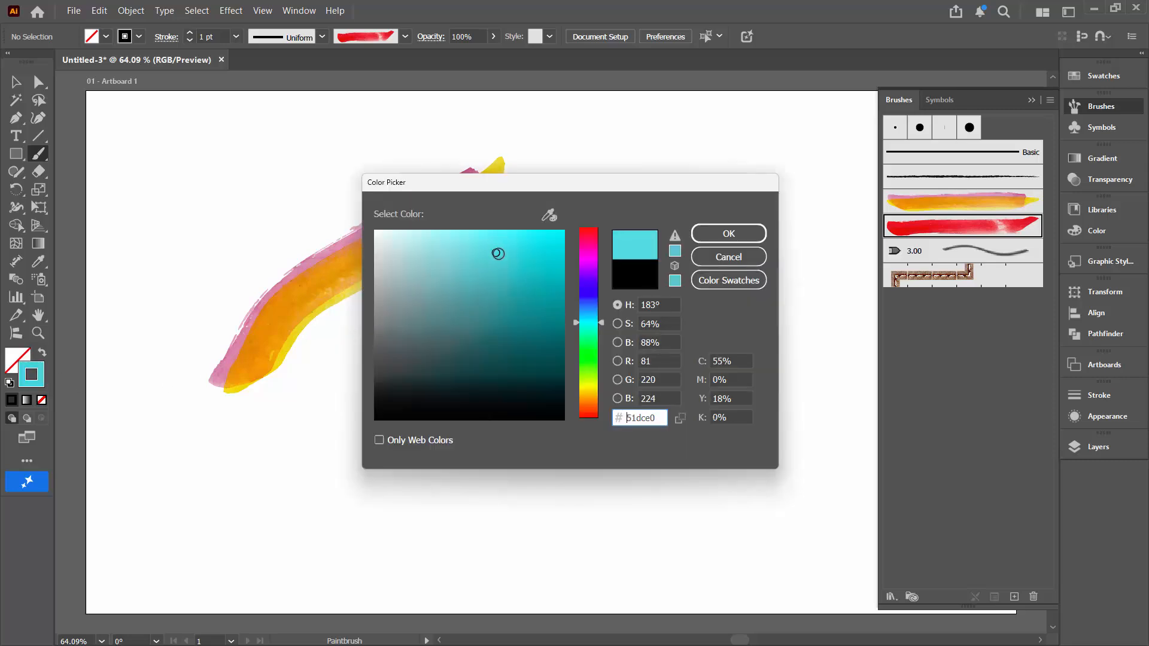
{"action": "left_click", "coordinate": [577, 331]}
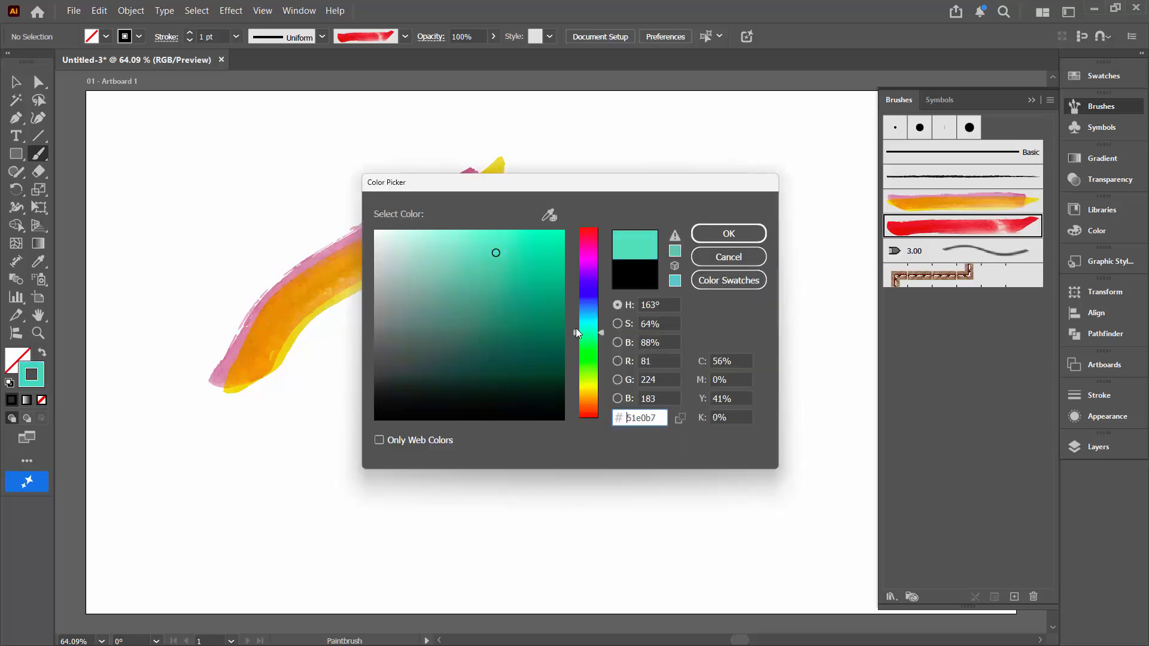
{"action": "left_click", "coordinate": [729, 233]}
{"action": "mouse_move", "coordinate": [503, 500]}
{"action": "left_mouse_down"}
{"action": "mouse_move", "coordinate": [642, 396]}
{"action": "mouse_move", "coordinate": [735, 237]}
{"action": "left_mouse_up"}
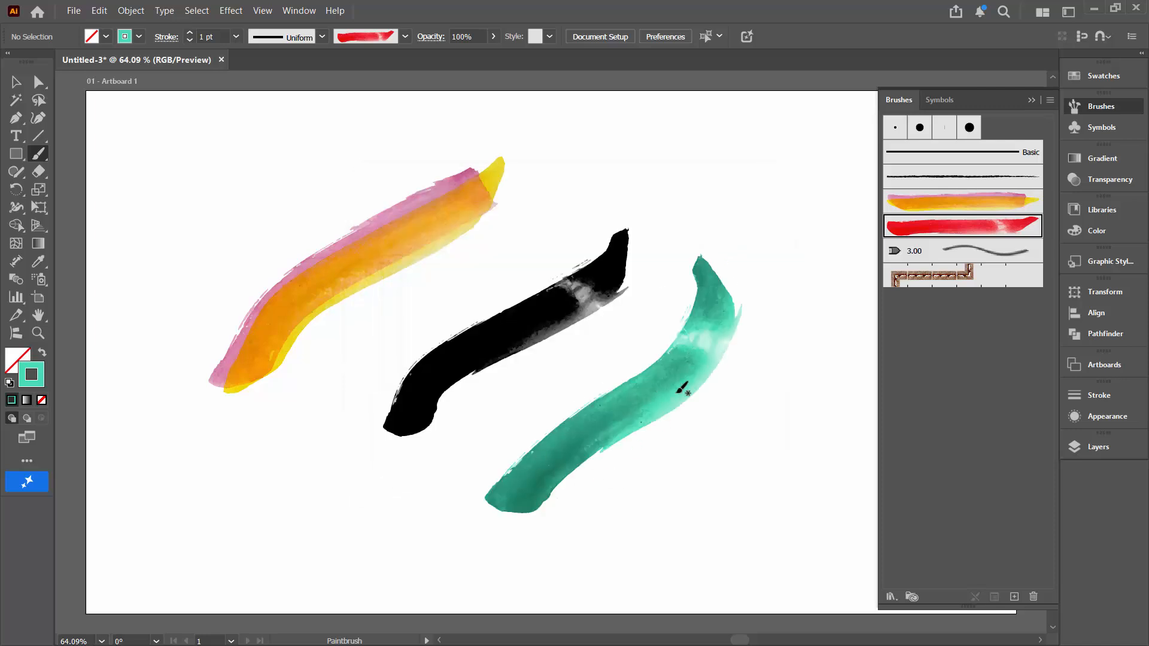
- Set the red brush's colorization method to None, leaving existing strokes as they are, and paint a stroke right of the green one
{"action": "double_click", "coordinate": [960, 232]}
{"action": "left_click", "coordinate": [704, 375]}
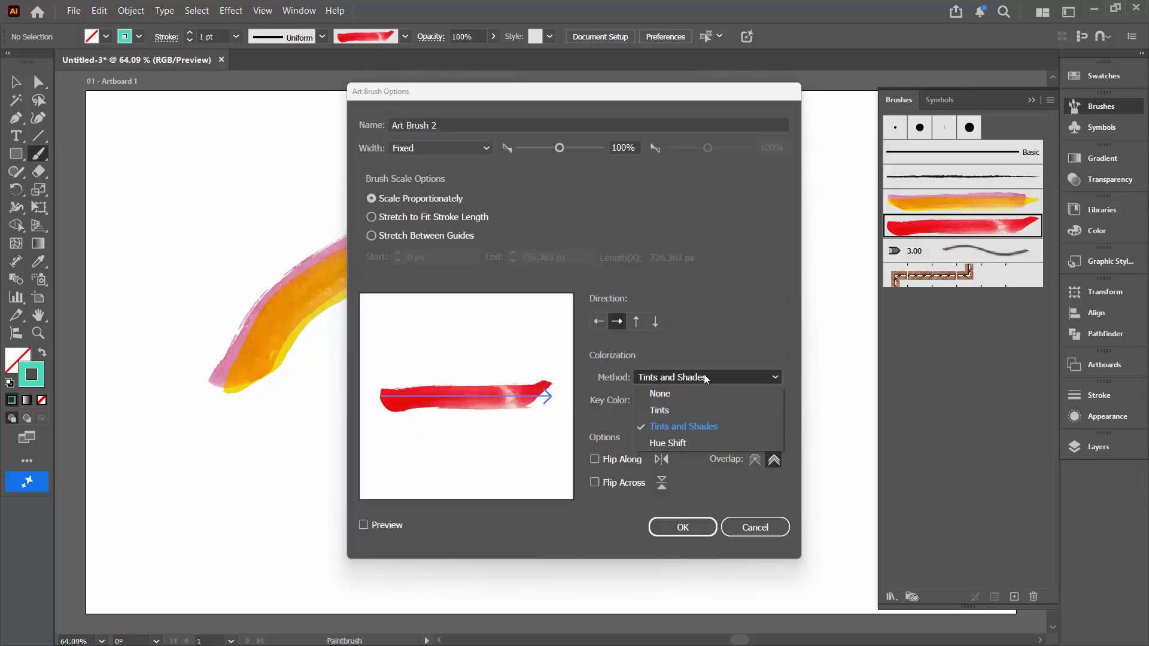
{"action": "left_click", "coordinate": [652, 397]}
{"action": "left_click", "coordinate": [674, 526]}
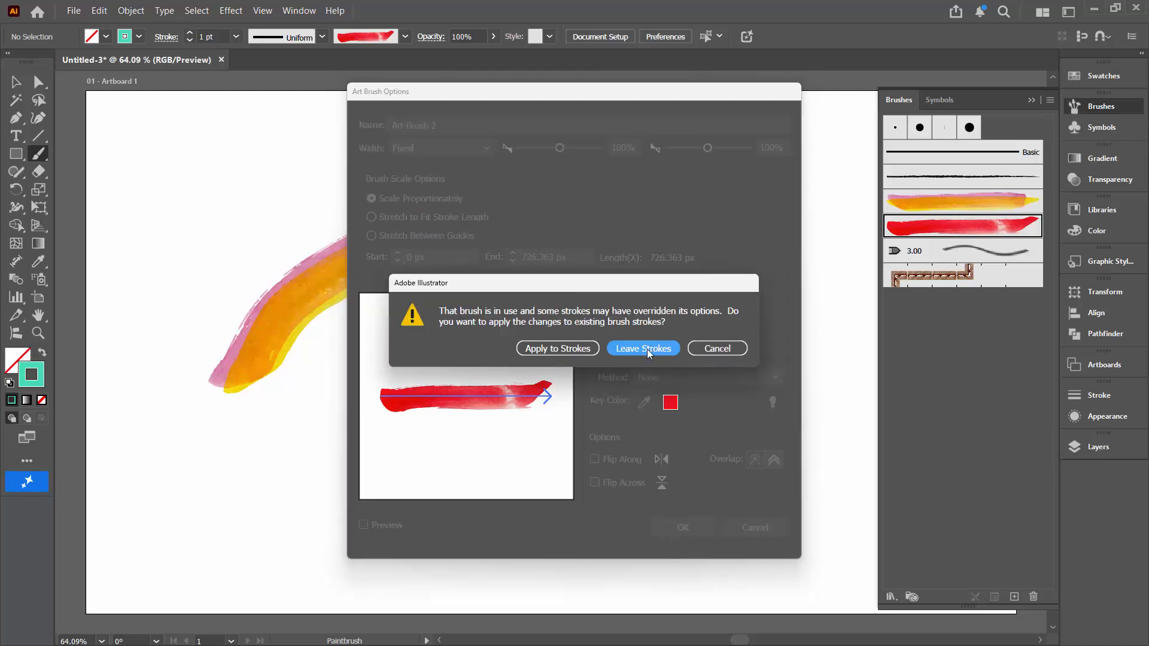
{"action": "left_click", "coordinate": [646, 349]}
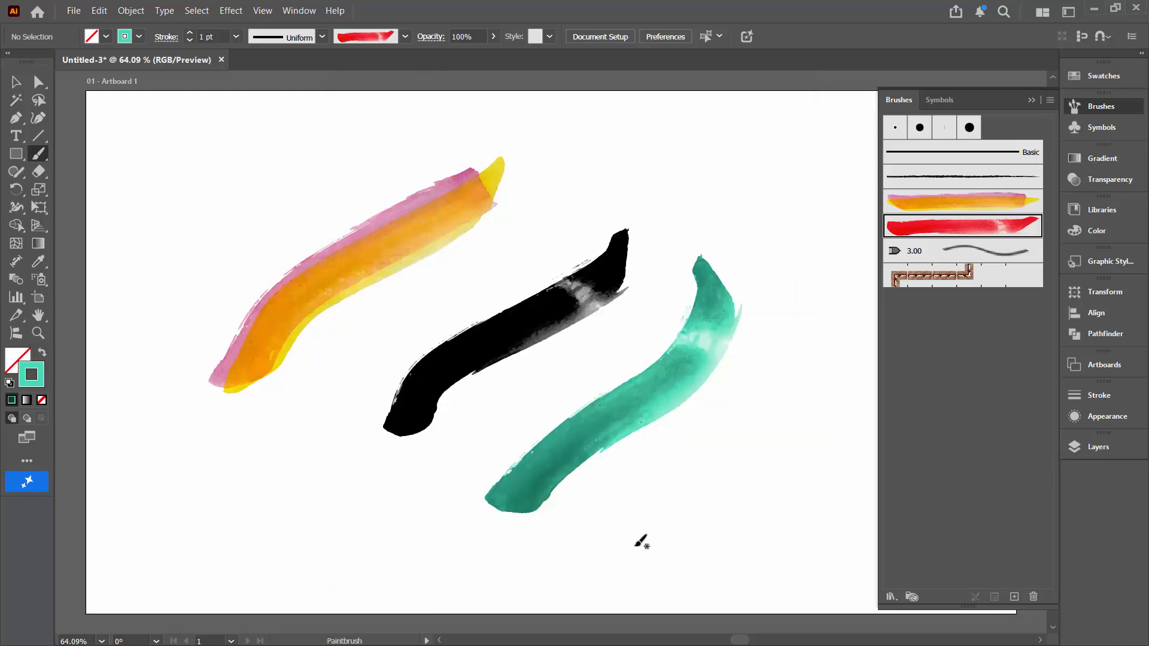
{"action": "mouse_move", "coordinate": [640, 542]}
{"action": "left_mouse_down"}
{"action": "mouse_move", "coordinate": [752, 436]}
{"action": "mouse_move", "coordinate": [781, 280]}
{"action": "left_mouse_up"}
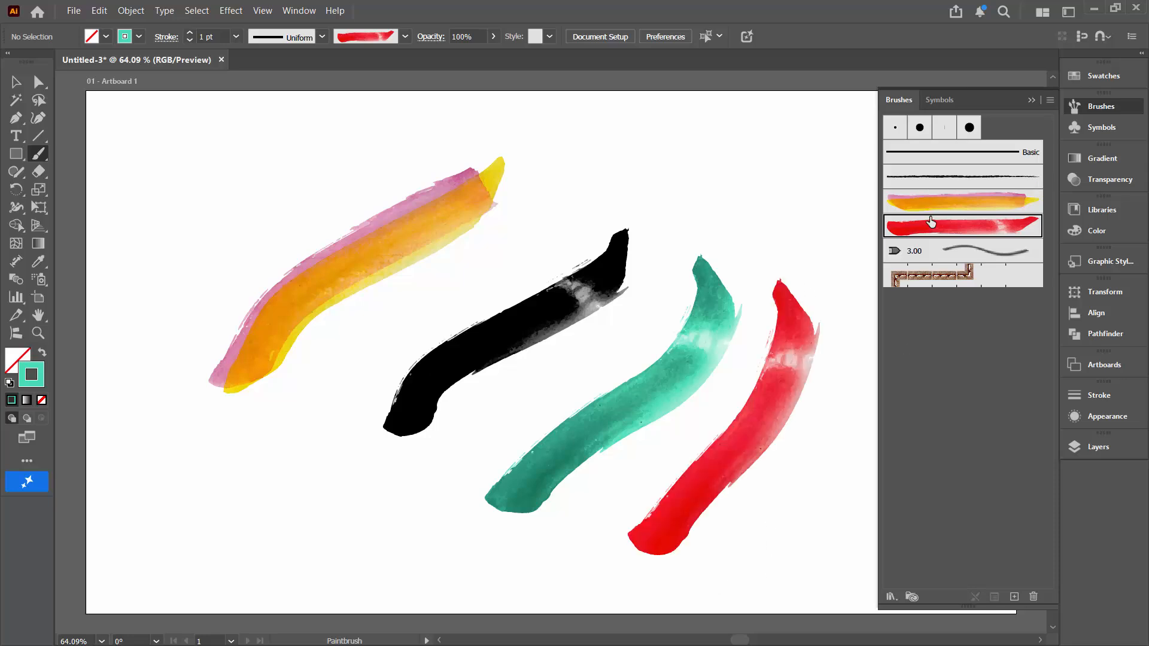